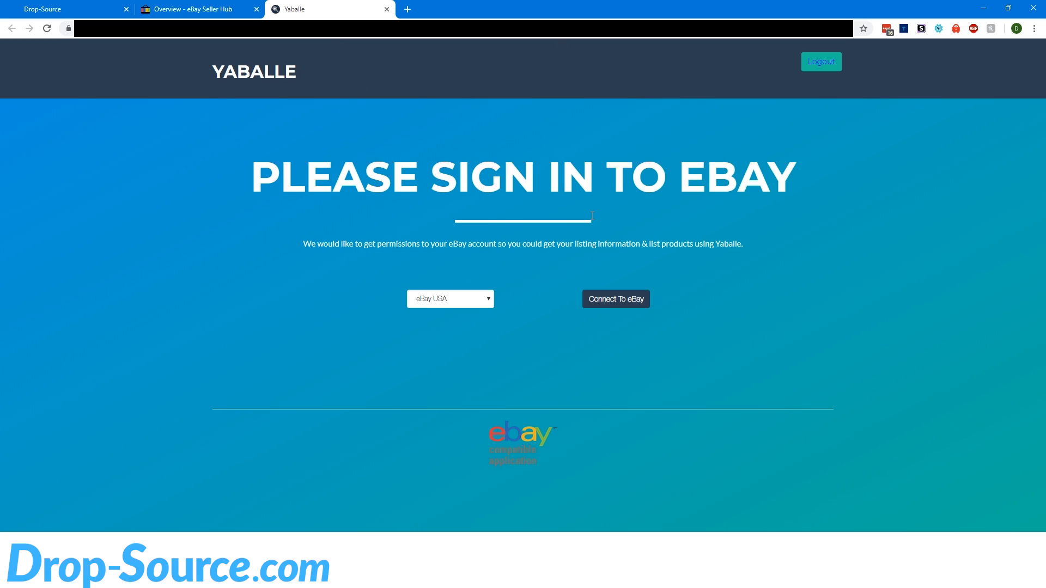
Step: Connect the eBay USA account to Yaballe, filling in the account password to sign in and agreeing to grant application access
{"action": "left_click", "coordinate": [620, 299]}
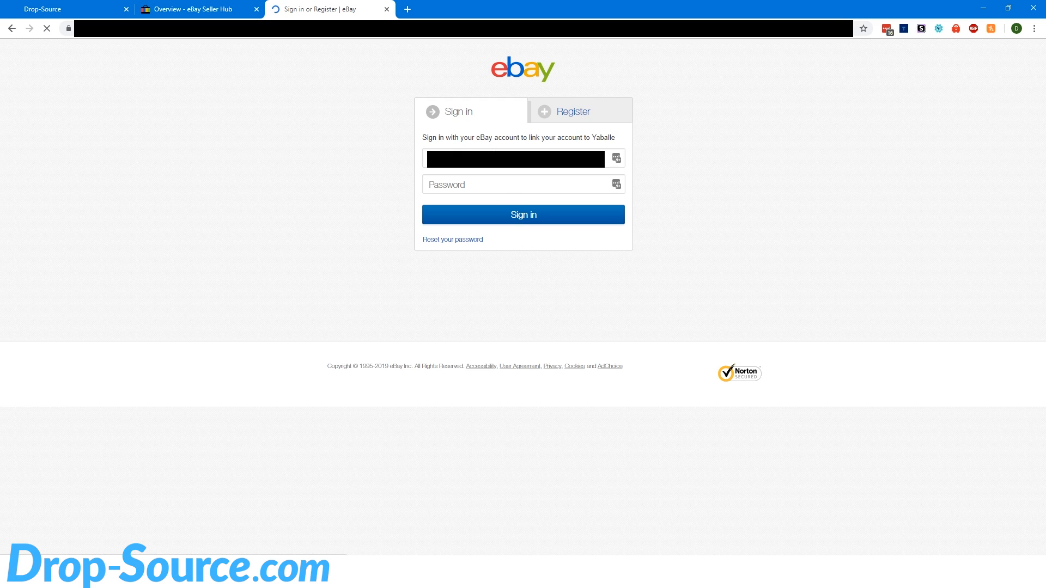
{"action": "left_click", "coordinate": [616, 159]}
{"action": "left_click", "coordinate": [561, 215]}
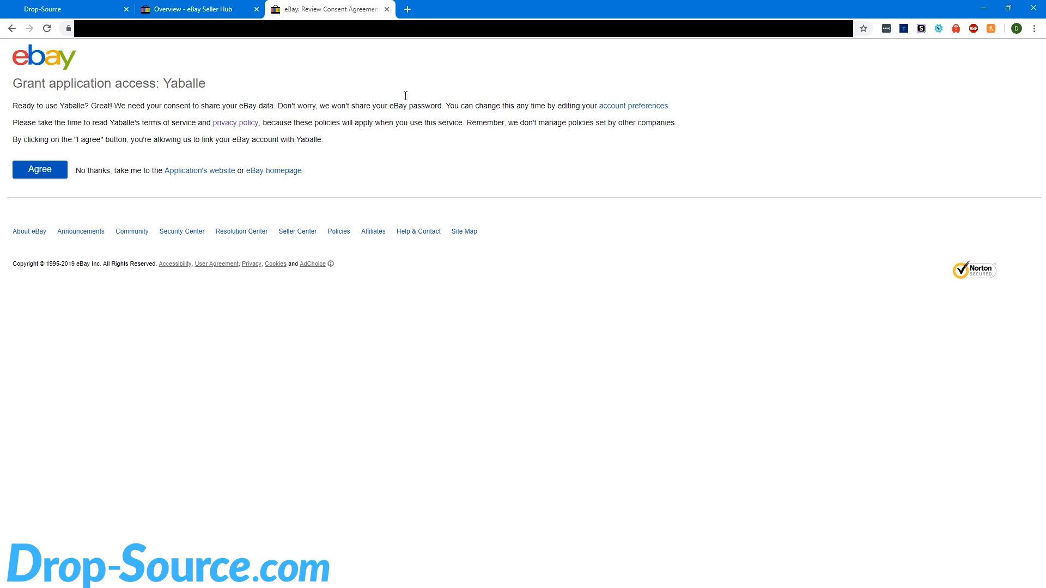
{"action": "left_click", "coordinate": [30, 177]}
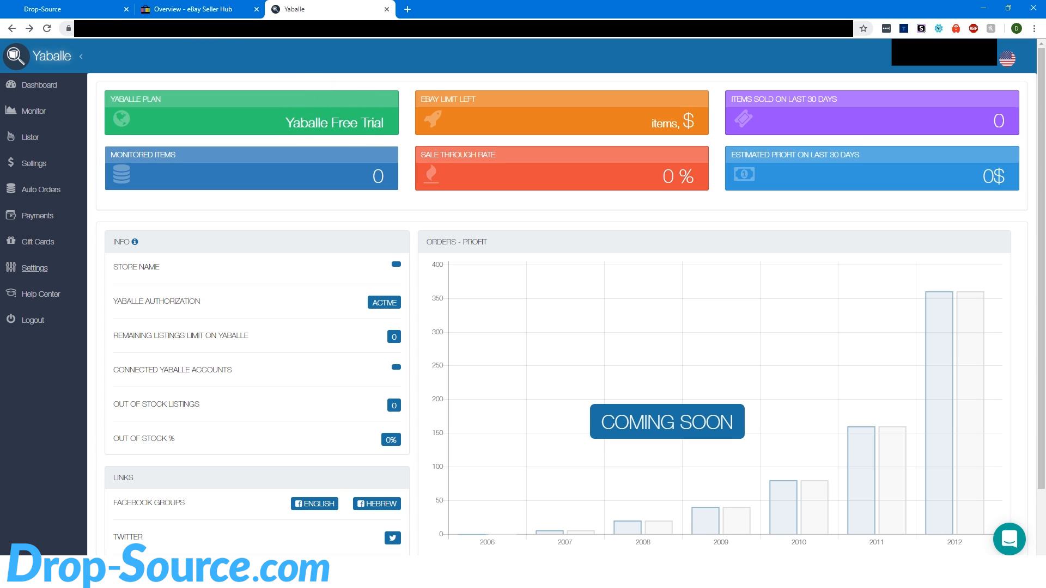
Step: Fill in the PayPal registered email address in Yaballe's general settings
{"action": "left_click", "coordinate": [82, 9]}
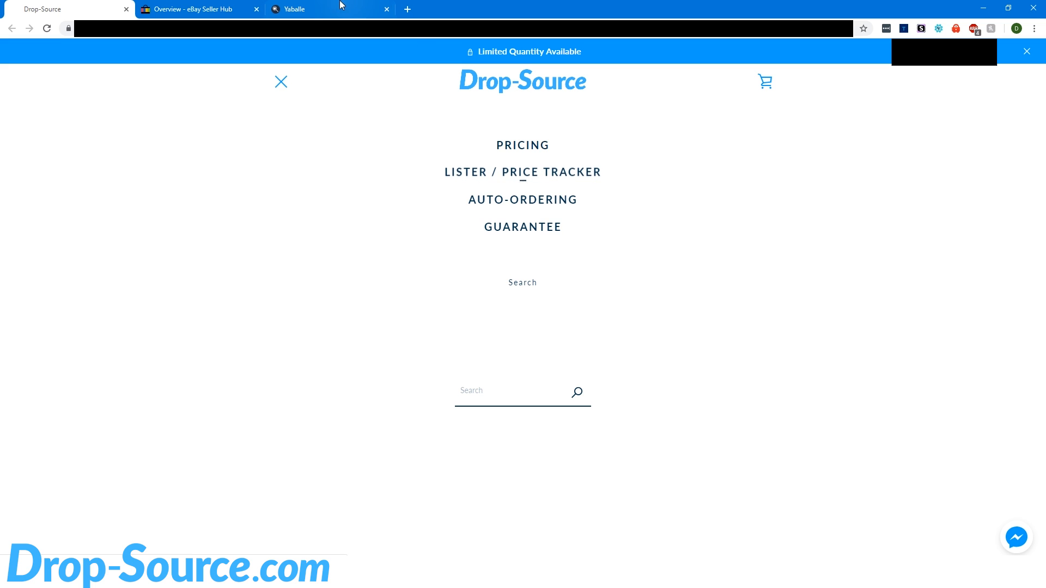
{"action": "left_click", "coordinate": [322, 9]}
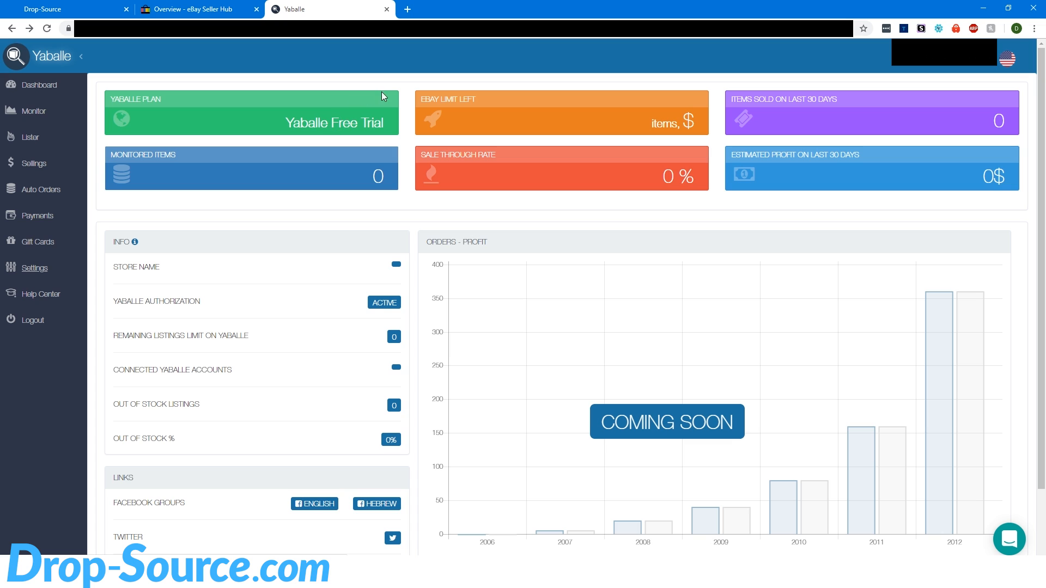
{"action": "left_click", "coordinate": [45, 273]}
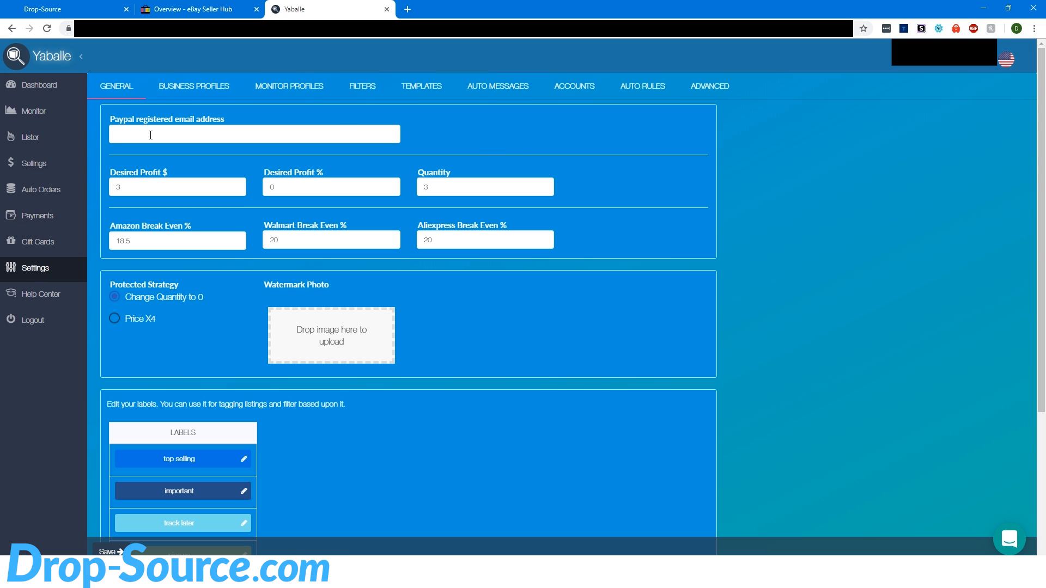
{"action": "left_click", "coordinate": [151, 135]}
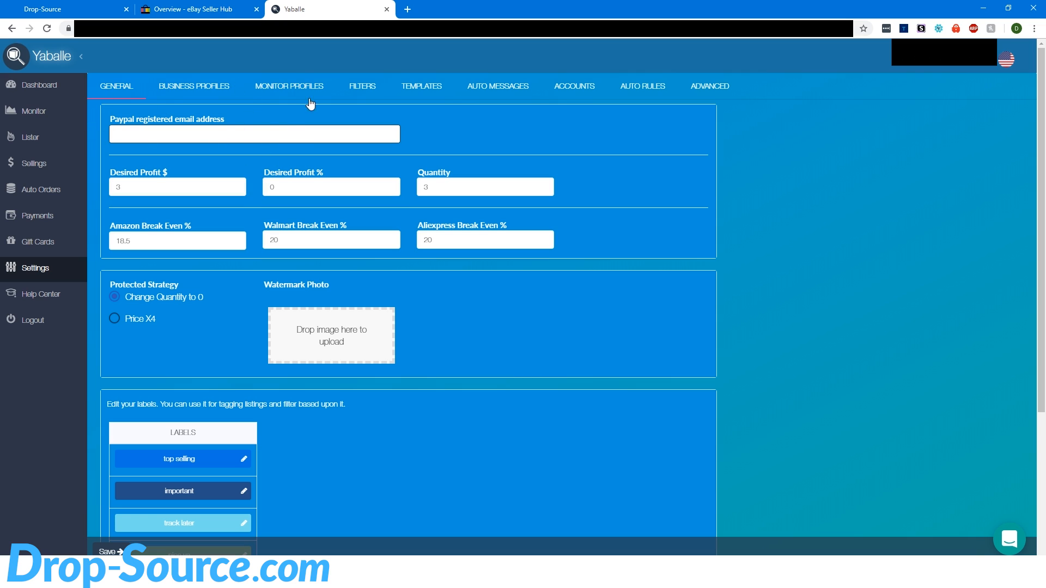
{"action": "key", "text": "ctrl+v"}
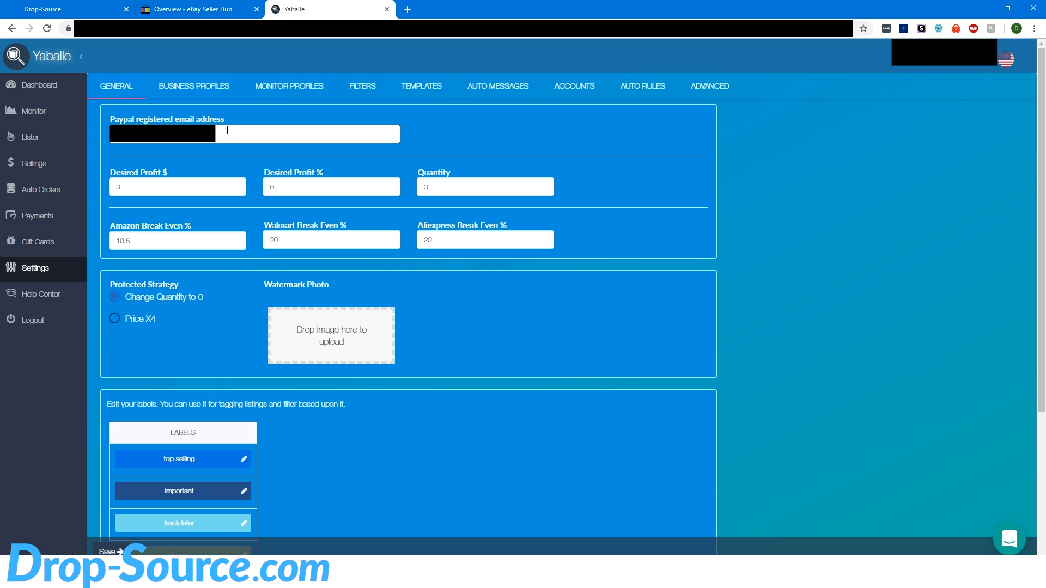
Step: Set the desired profit in dollars to 2.50
{"action": "left_click_drag", "start_coordinate": [171, 189], "coordinate": [91, 191]}
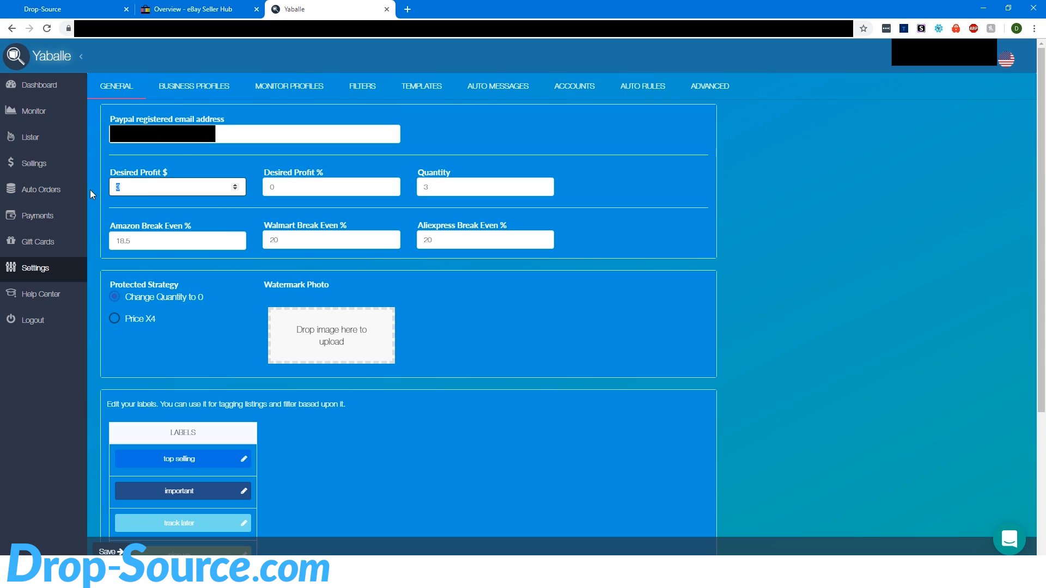
{"action": "type", "text": "2.50"}
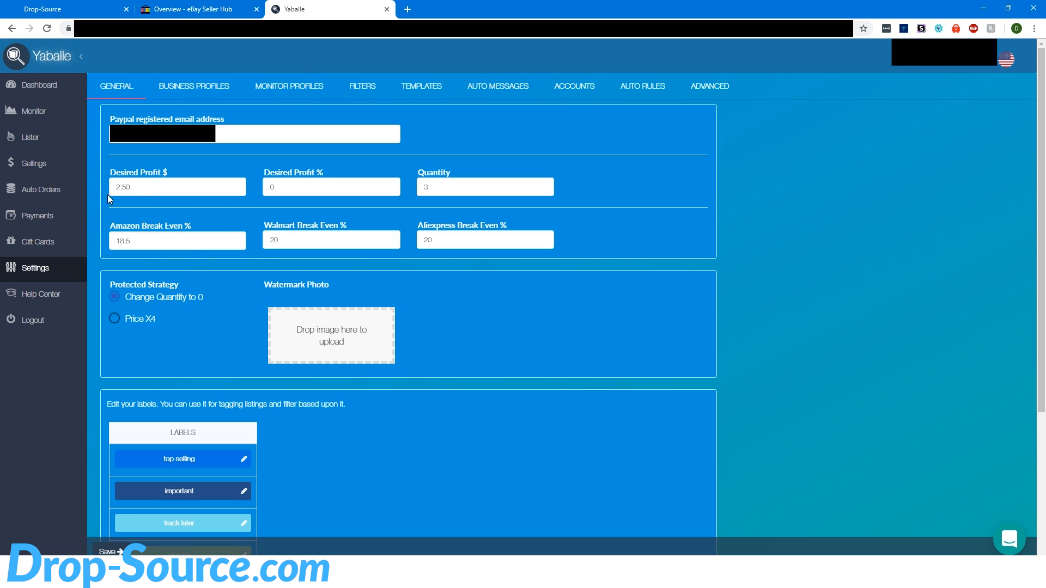
{"action": "left_click", "coordinate": [137, 184]}
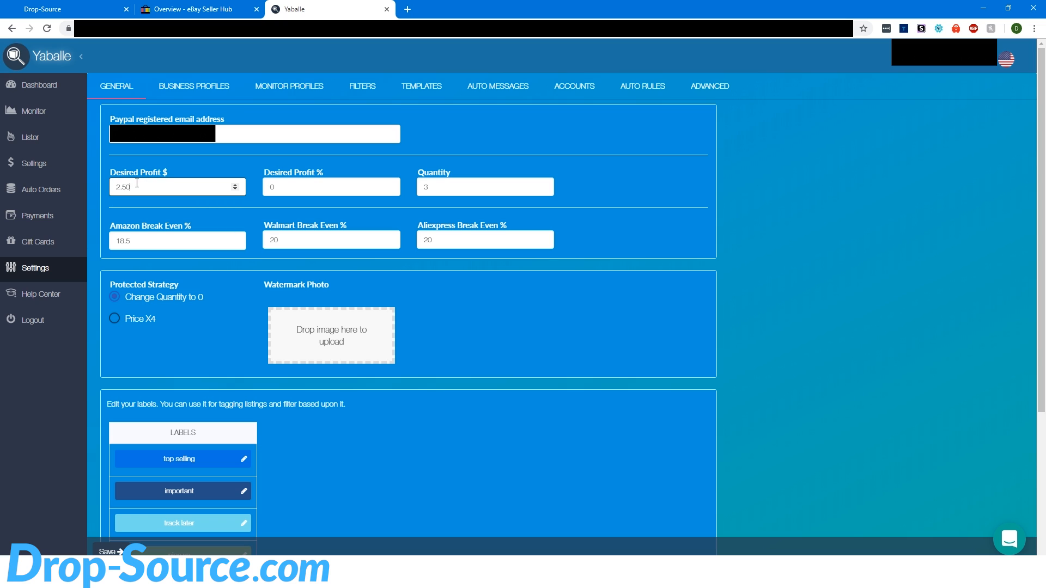
Step: Check the monthly selling limits in eBay Seller Hub and set the Quantity in Yaballe's general settings to 1
{"action": "double_click", "coordinate": [429, 188]}
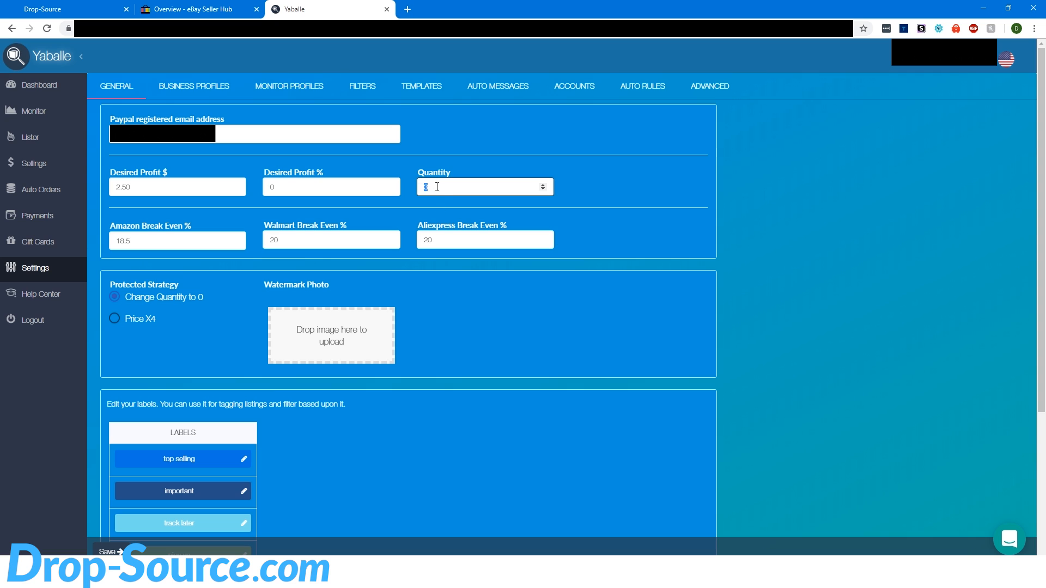
{"action": "left_click", "coordinate": [212, 13]}
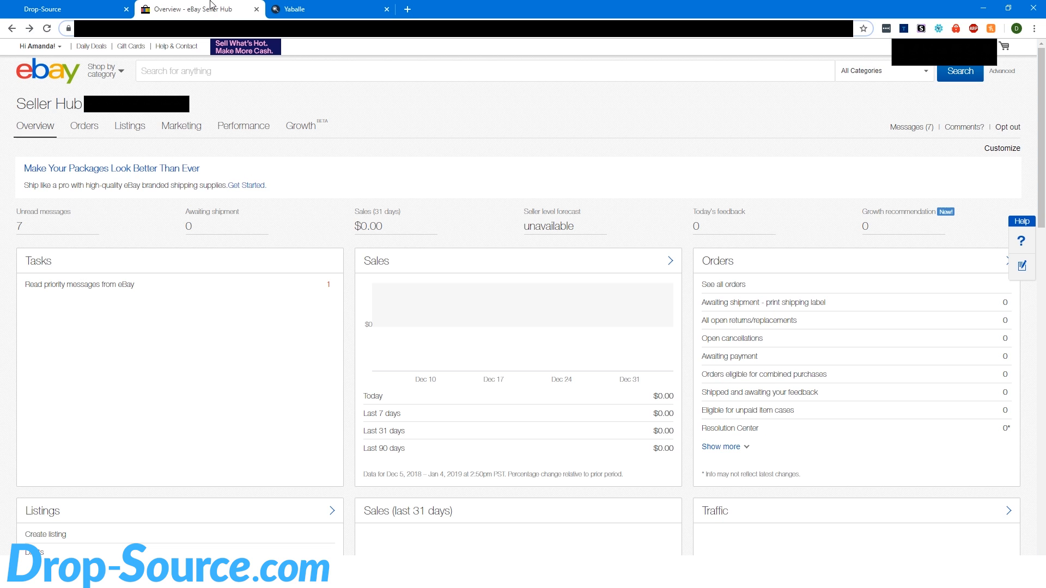
{"action": "scroll", "coordinate": [518, 135], "scroll_direction": "down", "scroll_amount": 17}
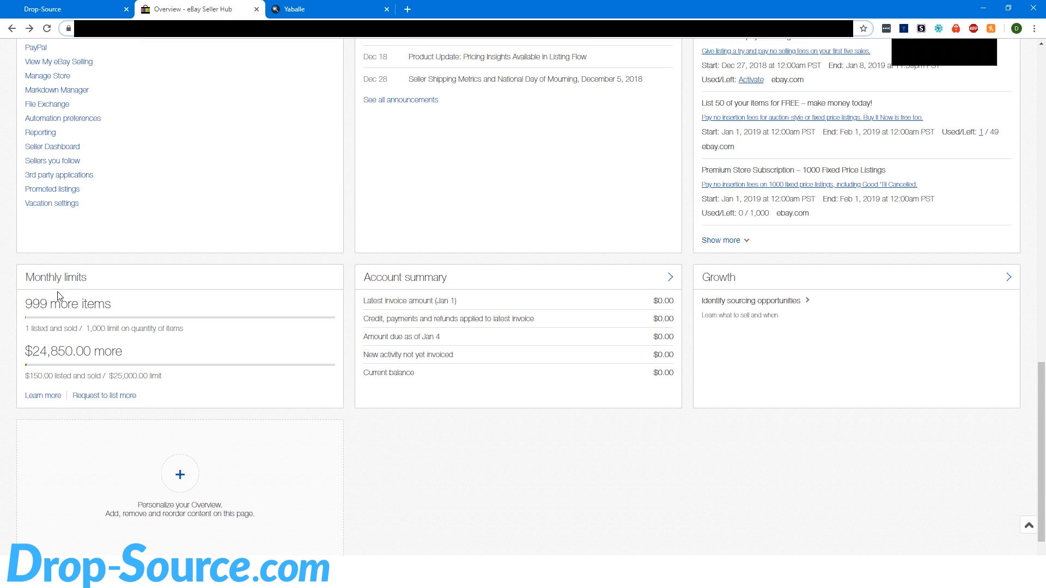
{"action": "left_click", "coordinate": [319, 5]}
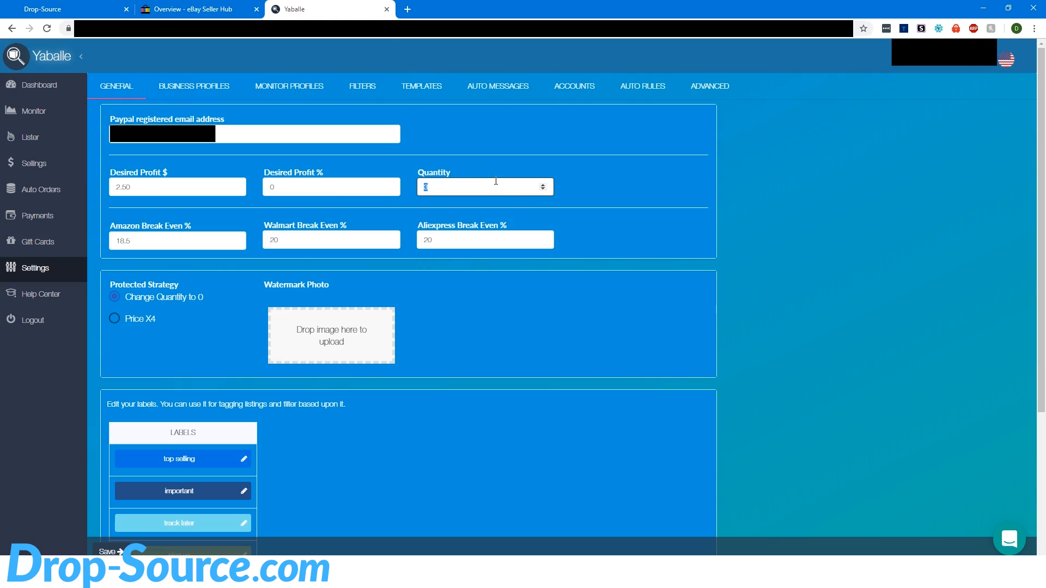
{"action": "double_click", "coordinate": [445, 191]}
{"action": "type", "text": "1"}
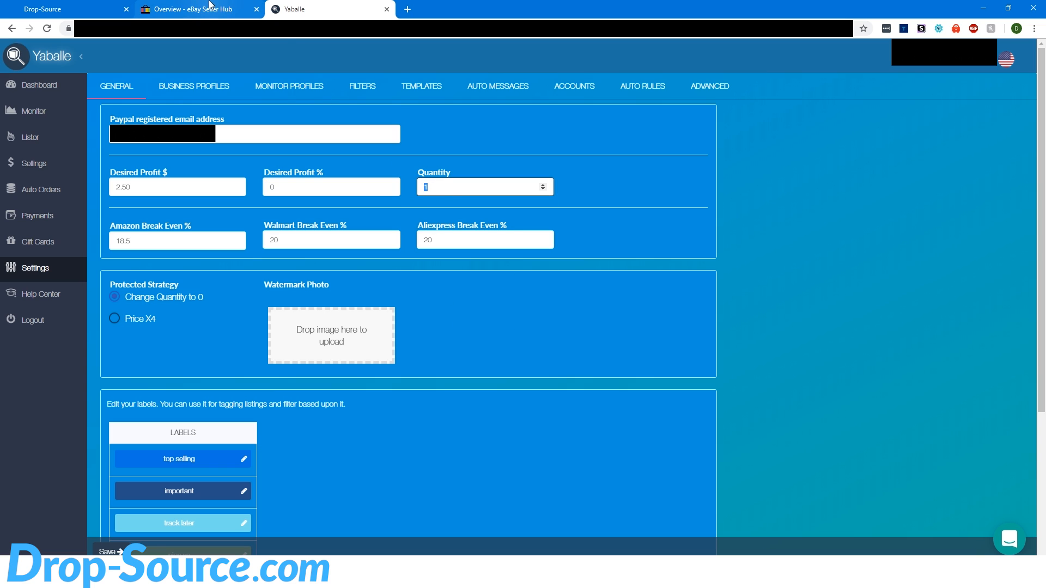
Step: Review the eBay monthly limits again, along with Yaballe's quantity, desired profit and AliExpress break-even fields
{"action": "left_click", "coordinate": [210, 9]}
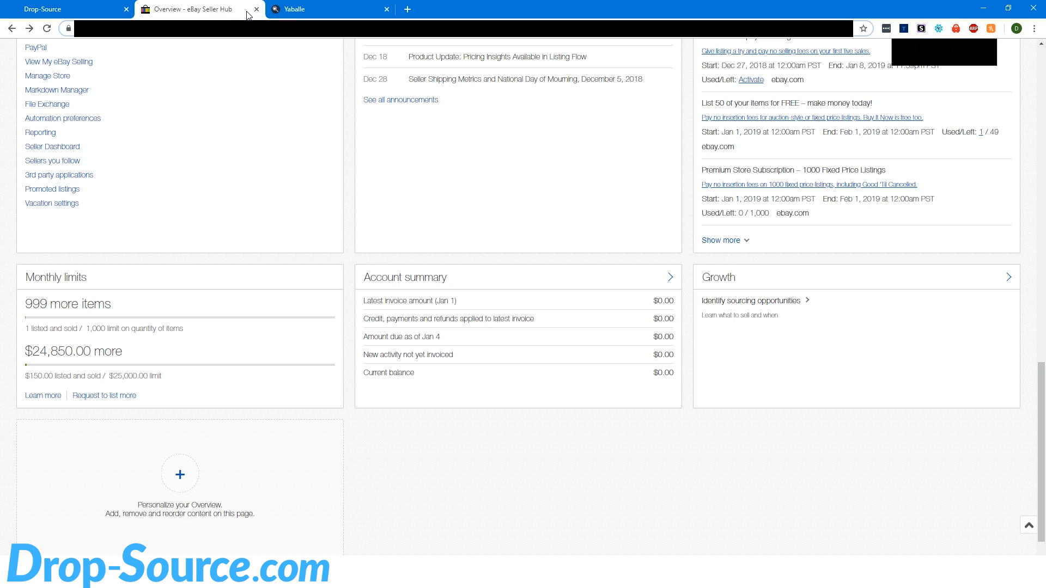
{"action": "left_click", "coordinate": [305, 9]}
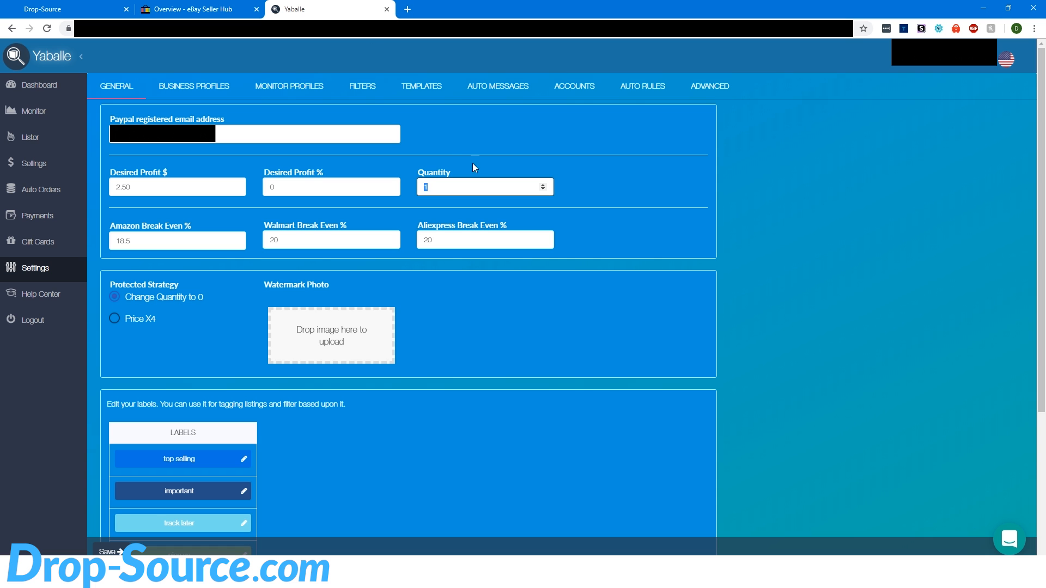
{"action": "left_click", "coordinate": [502, 152]}
{"action": "left_click", "coordinate": [428, 188]}
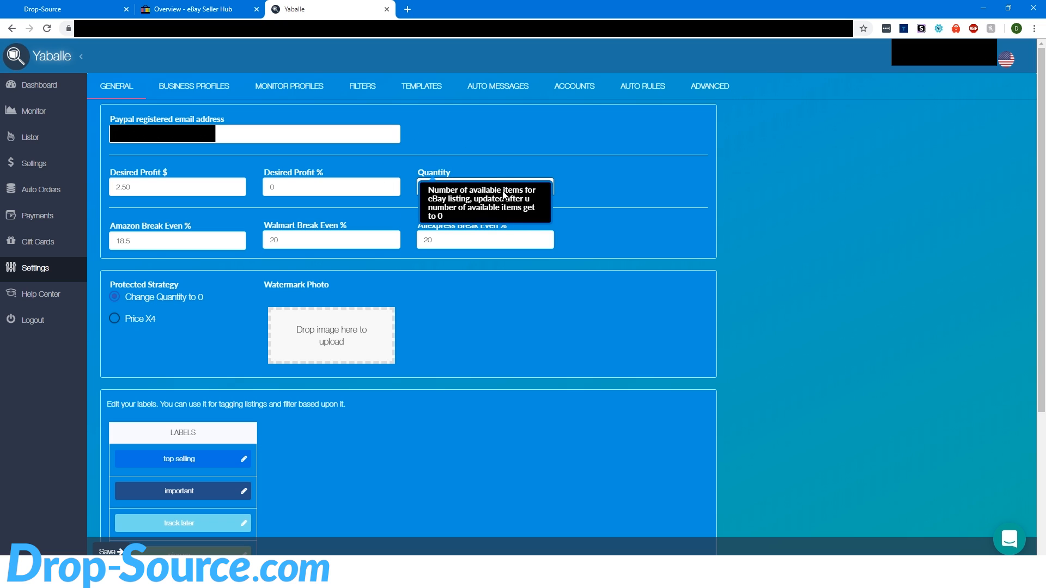
{"action": "left_click", "coordinate": [696, 250]}
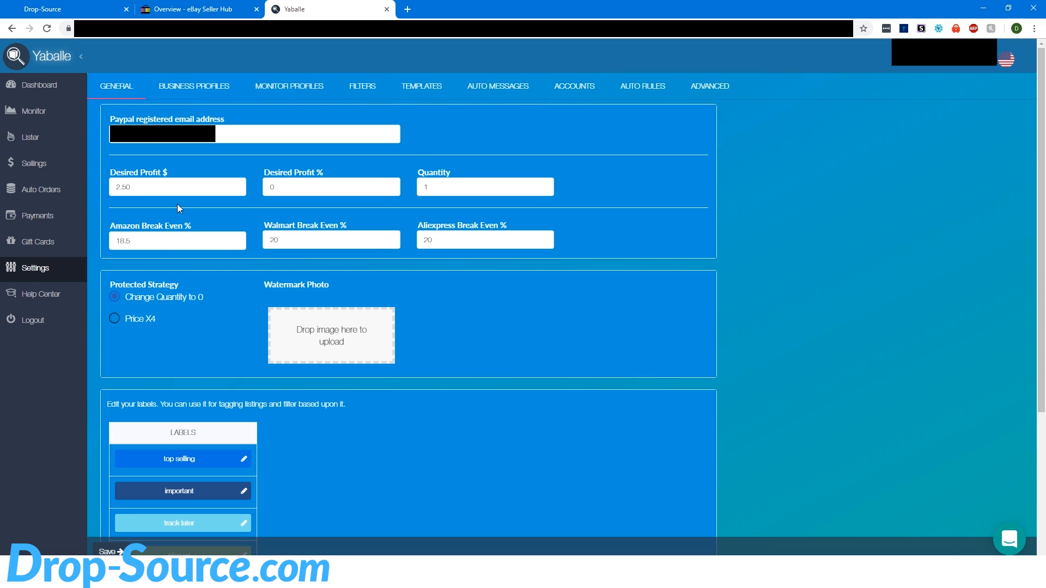
{"action": "left_click", "coordinate": [218, 187]}
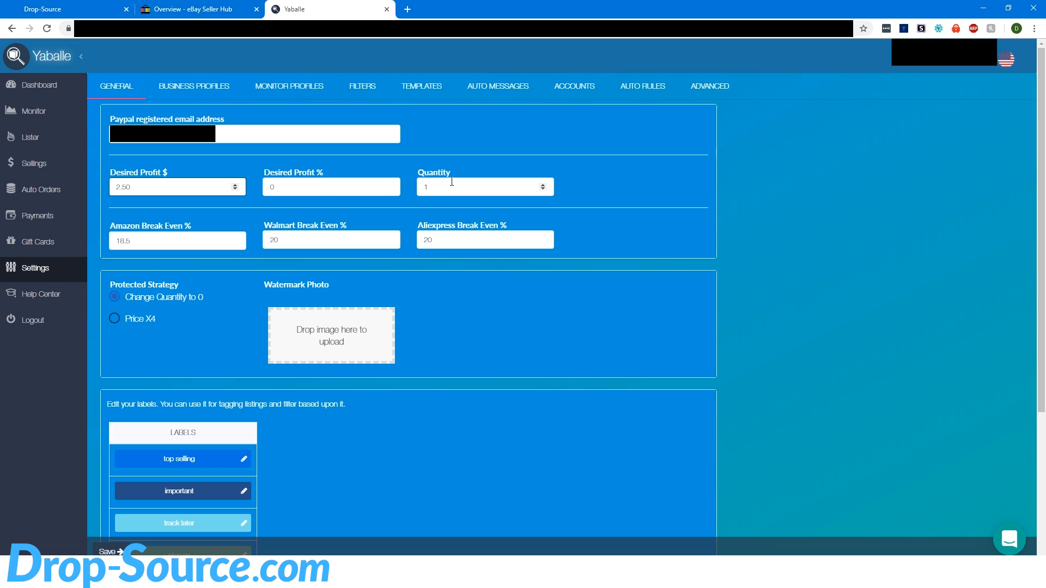
{"action": "left_click", "coordinate": [452, 183]}
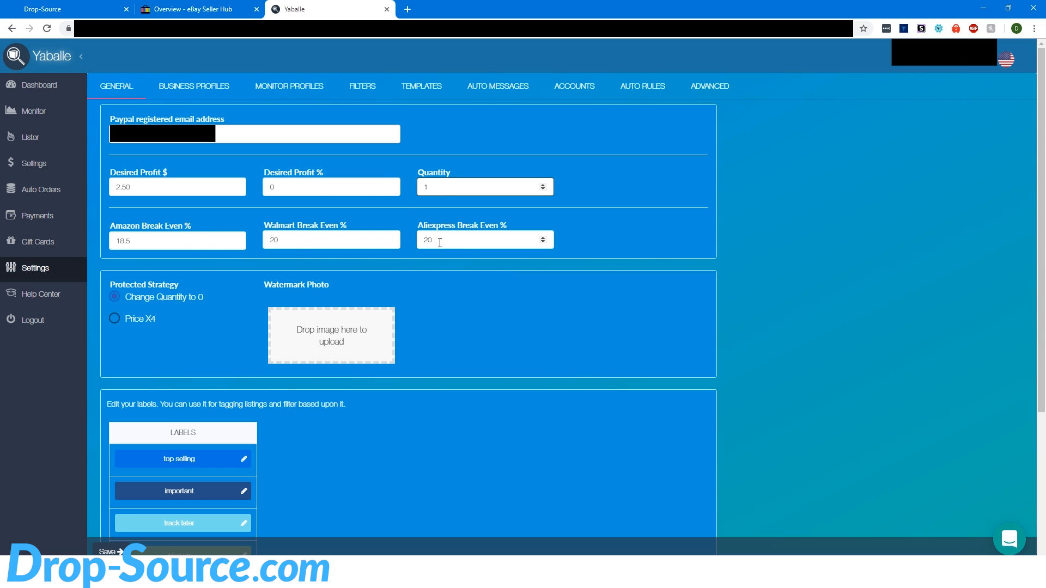
{"action": "left_click", "coordinate": [467, 241]}
{"action": "left_click", "coordinate": [453, 304]}
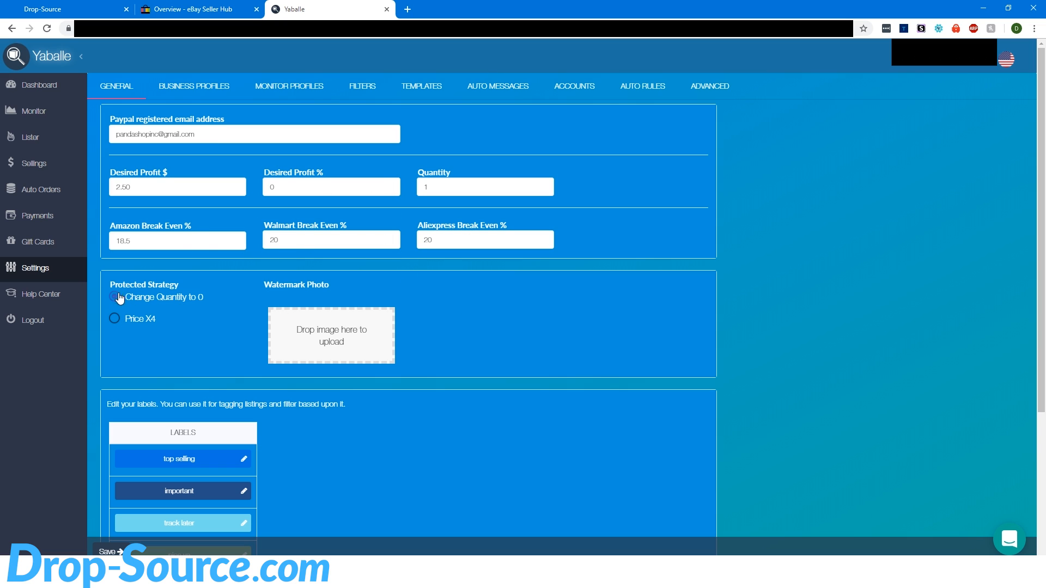
Step: Review the protected strategy, watermark and label options, and save the general settings
{"action": "scroll", "coordinate": [174, 289], "scroll_direction": "down", "scroll_amount": 1}
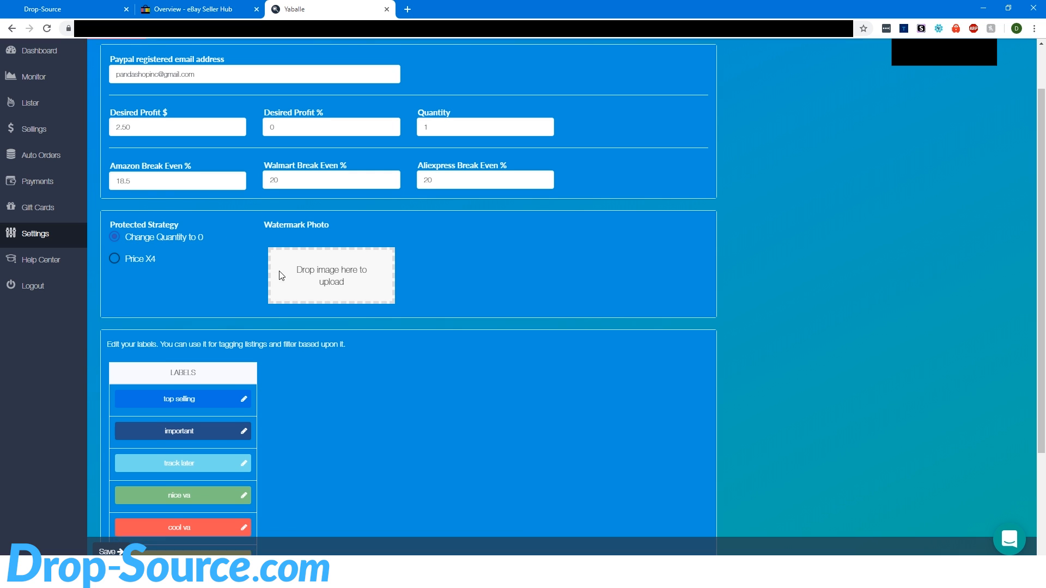
{"action": "scroll", "coordinate": [280, 273], "scroll_direction": "down", "scroll_amount": 3}
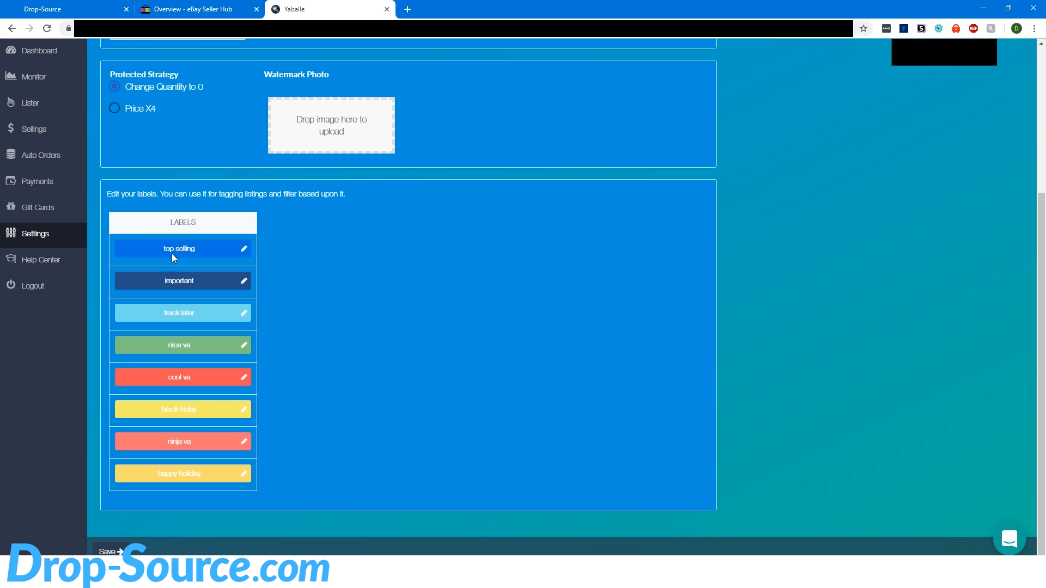
{"action": "scroll", "coordinate": [171, 253], "scroll_direction": "up", "scroll_amount": 4}
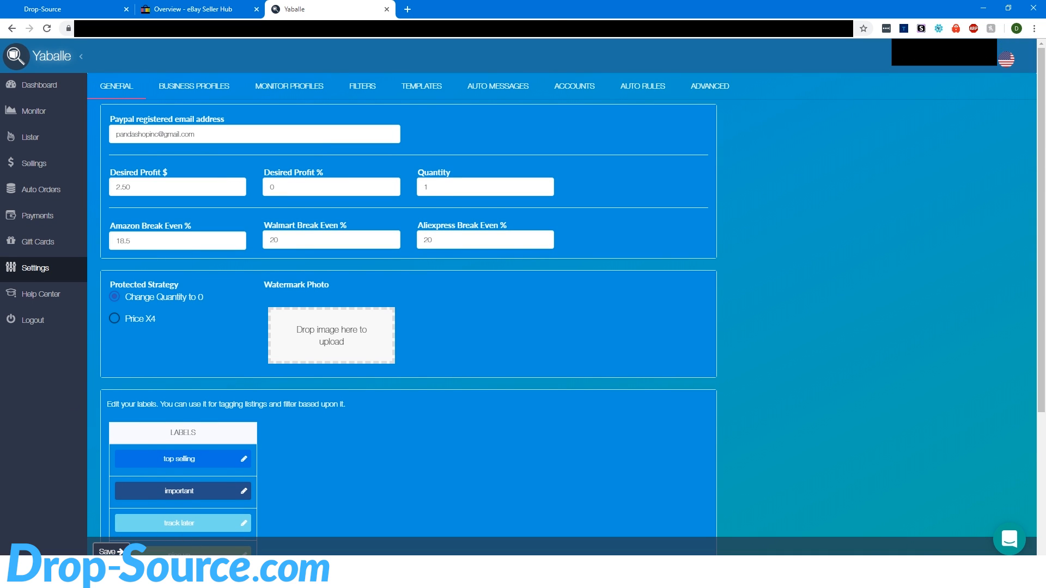
{"action": "left_click", "coordinate": [107, 552]}
{"action": "left_click", "coordinate": [551, 342]}
Step: Update the business policies from eBay and set the default payment policy to PayPal:Immediate pay
{"action": "left_click", "coordinate": [184, 92]}
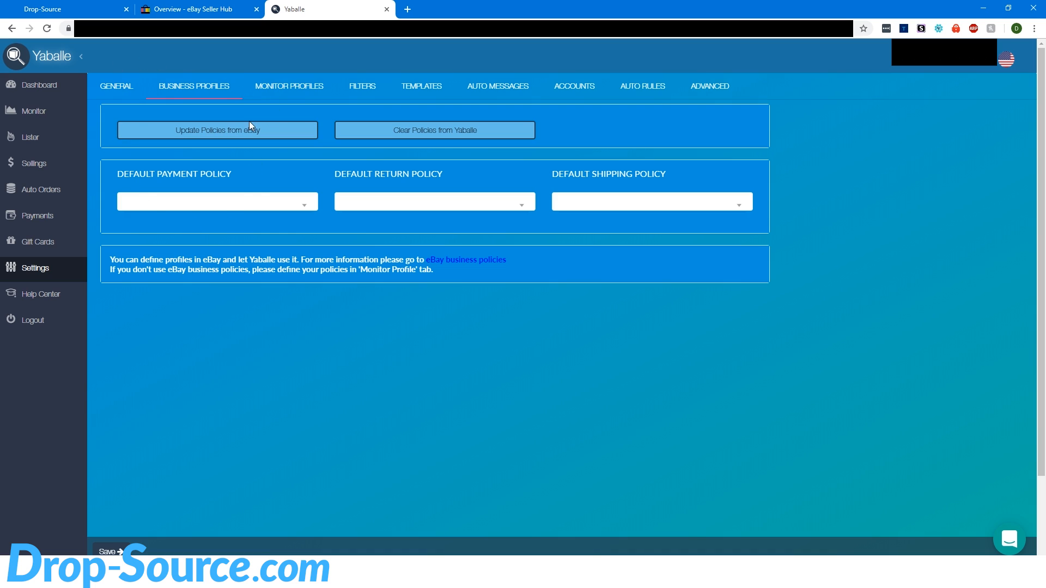
{"action": "left_click", "coordinate": [229, 136]}
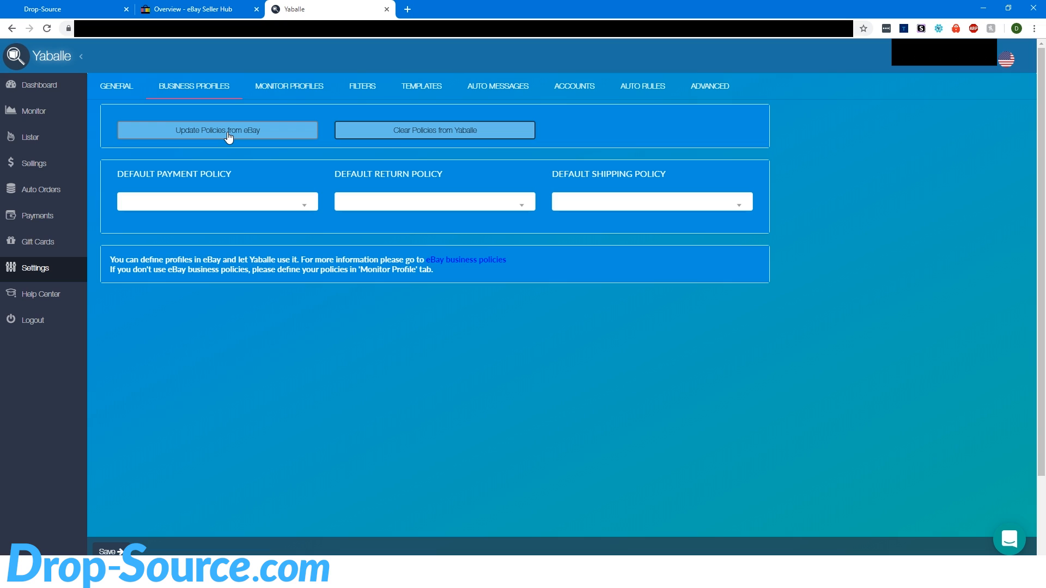
{"action": "left_click", "coordinate": [304, 206]}
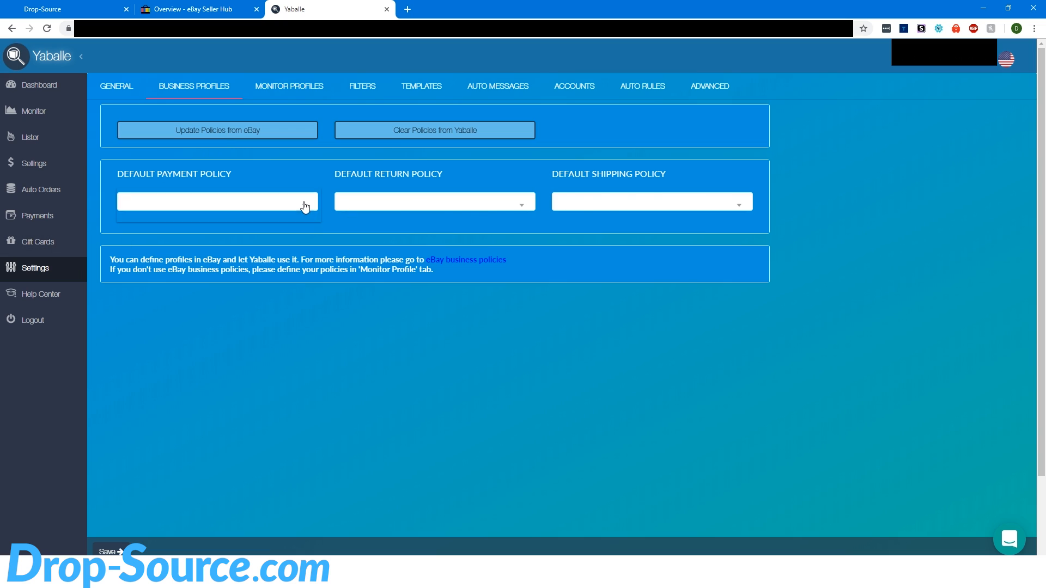
{"action": "left_click", "coordinate": [152, 214]}
Step: Set the default return policy to My Return Policy and the default shipping policy to FREE FAST SHIPPING!, saving the business profiles
{"action": "left_click", "coordinate": [409, 201]}
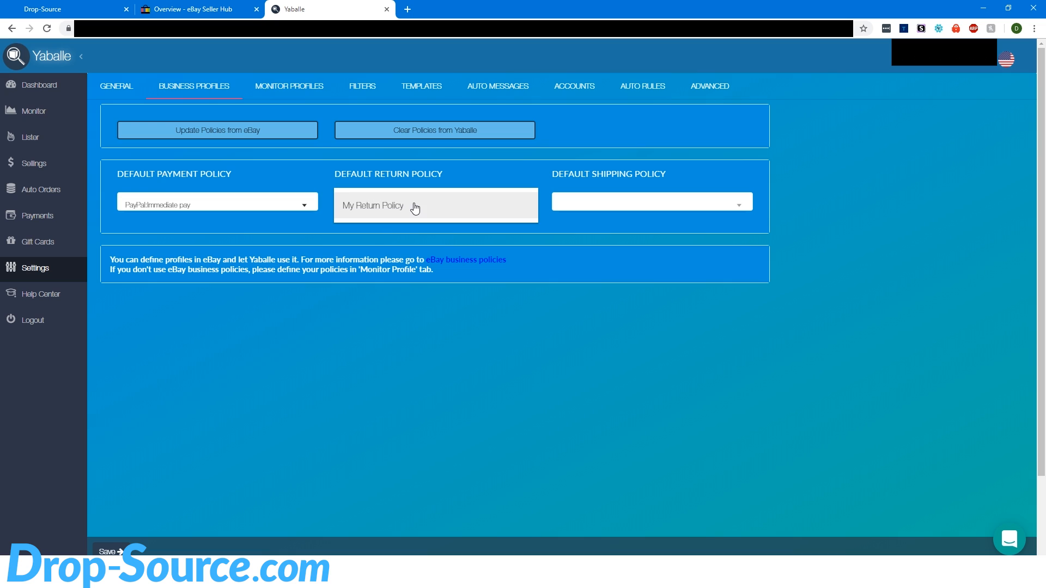
{"action": "left_click", "coordinate": [369, 205]}
{"action": "left_click", "coordinate": [649, 205]}
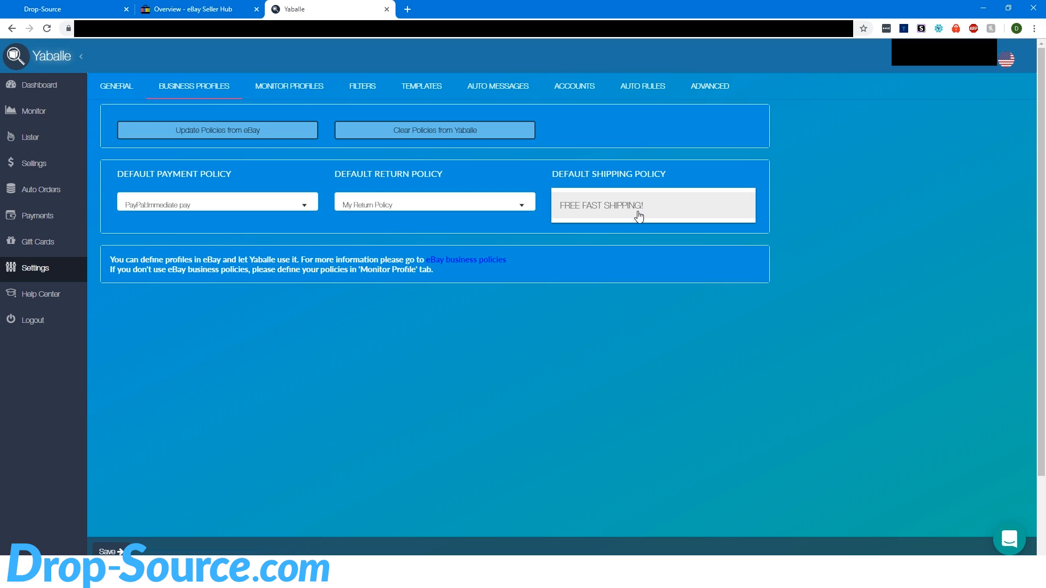
{"action": "left_click", "coordinate": [630, 212]}
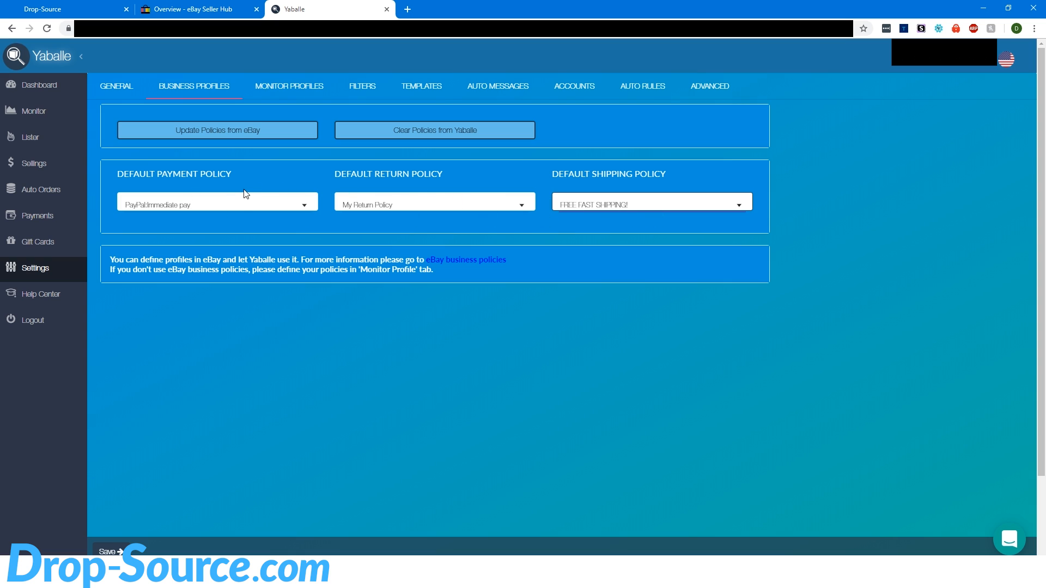
{"action": "left_click", "coordinate": [112, 551]}
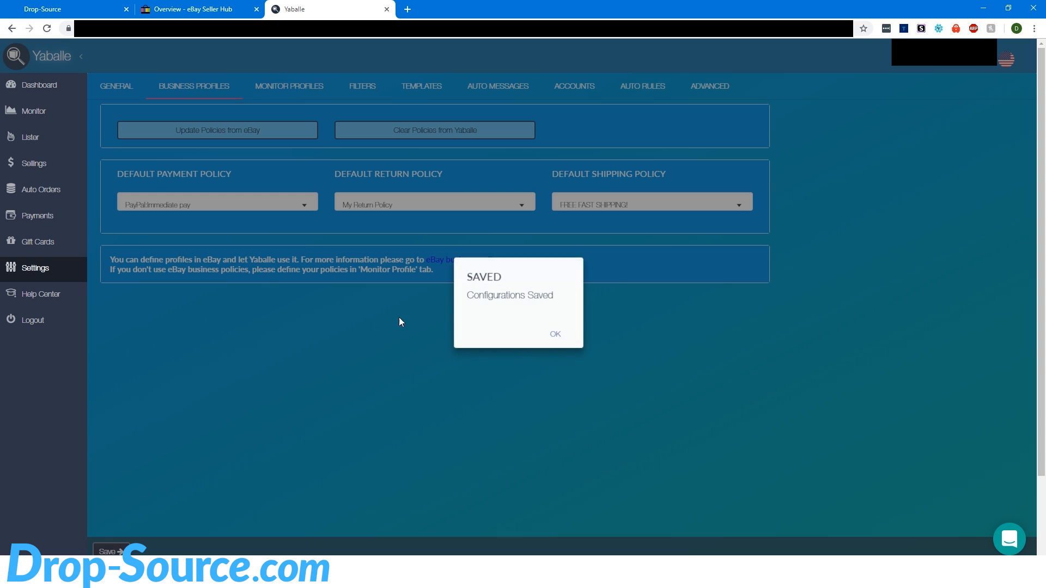
{"action": "left_click", "coordinate": [556, 334]}
Step: Open the monitor profiles settings and examine the payment, return and shipping policies and the item location fields
{"action": "left_click", "coordinate": [287, 88]}
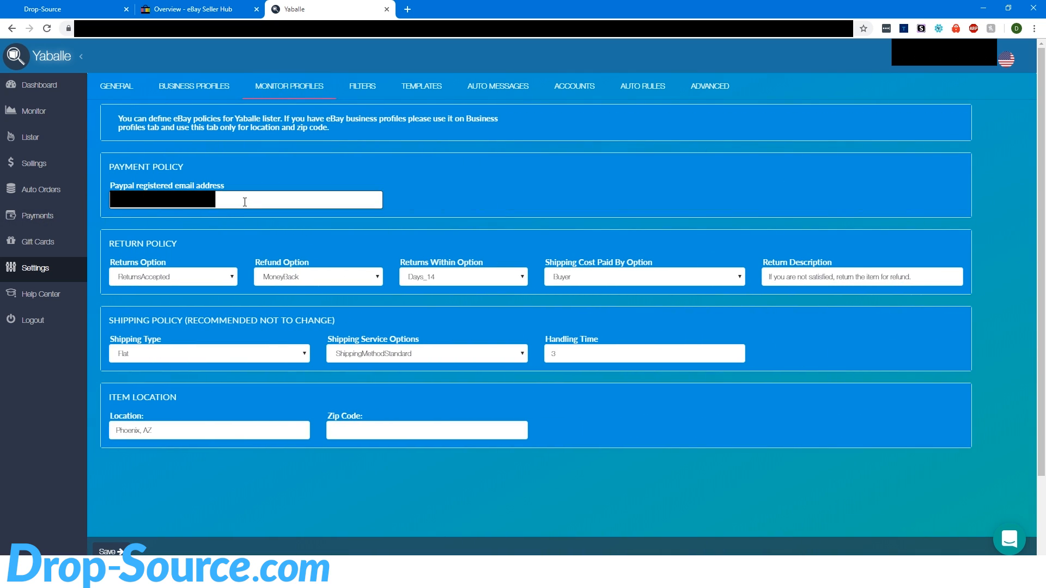
{"action": "left_click", "coordinate": [112, 552]}
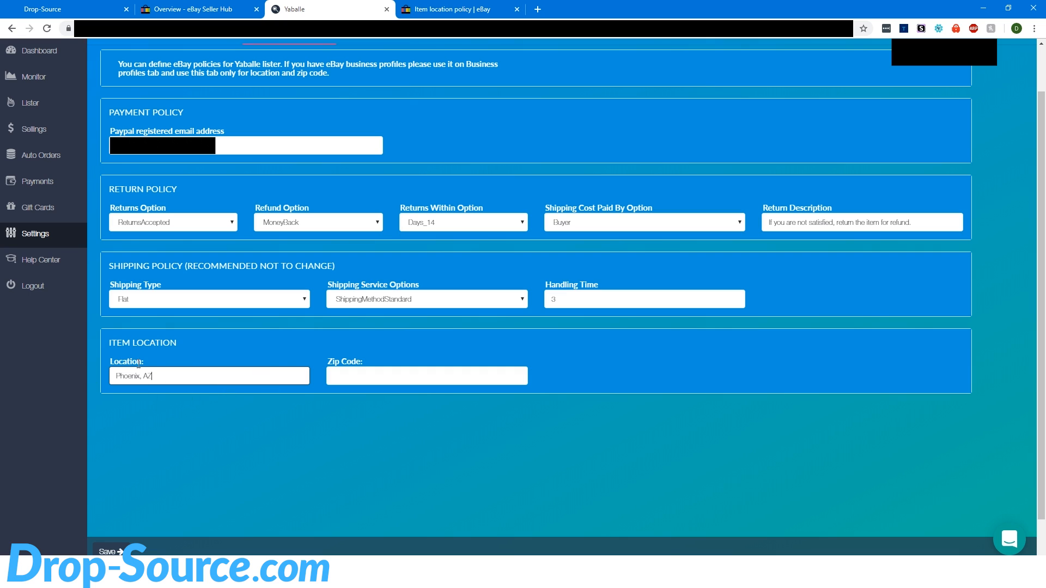
{"action": "key", "text": "ctrl+a"}
{"action": "left_click", "coordinate": [412, 371]}
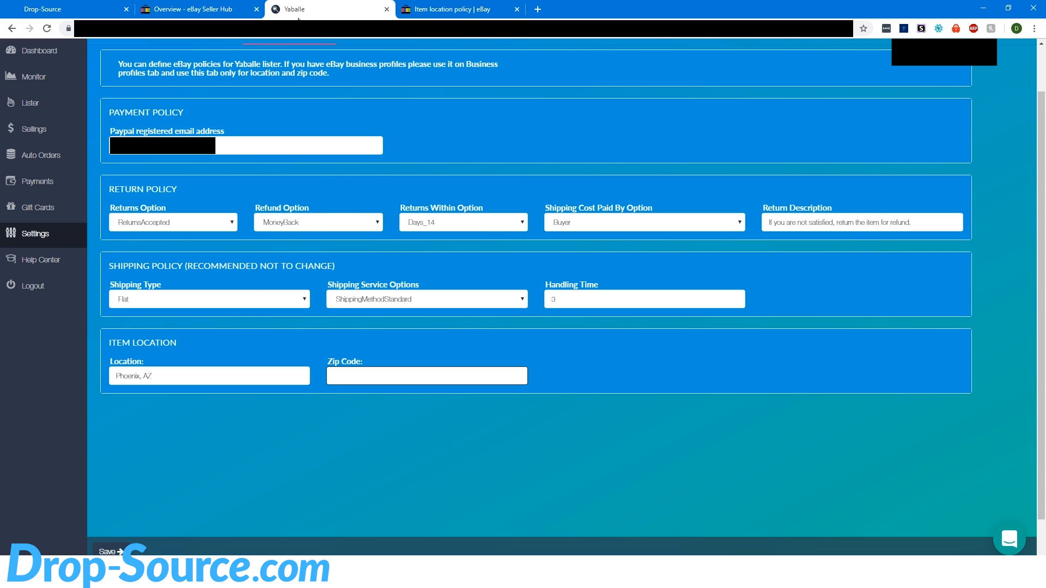
{"action": "left_click", "coordinate": [192, 380]}
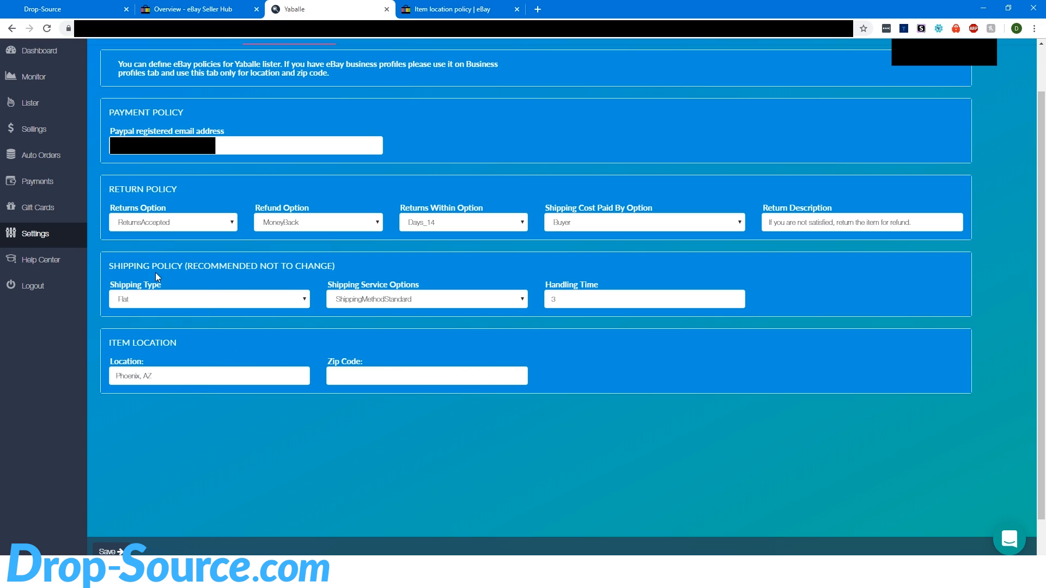
{"action": "left_click", "coordinate": [188, 381]}
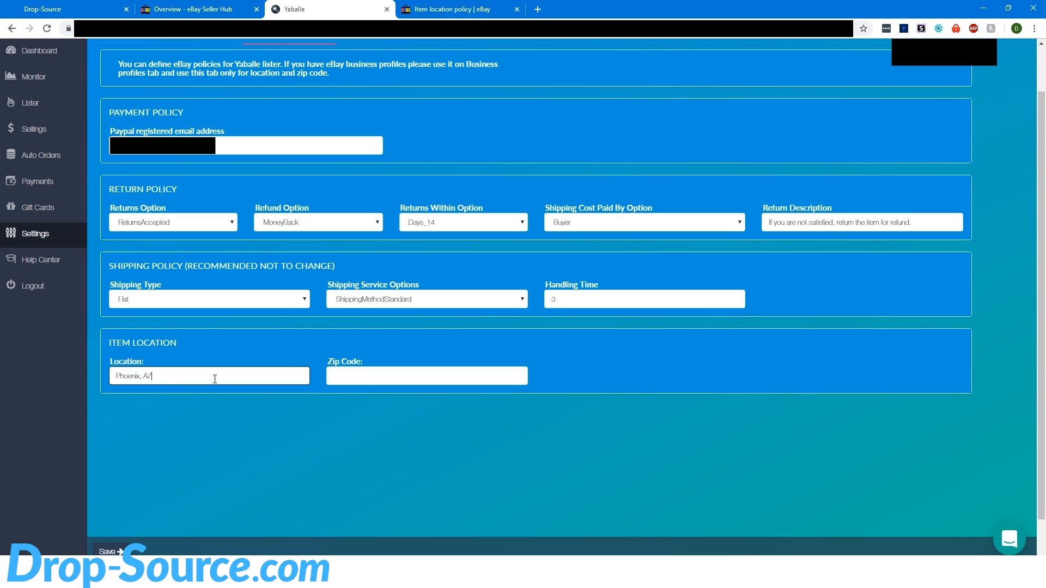
Step: Expand eBay's full item location policy and read the required guidelines on location description, zip code and multiple locations
{"action": "left_click", "coordinate": [463, 9]}
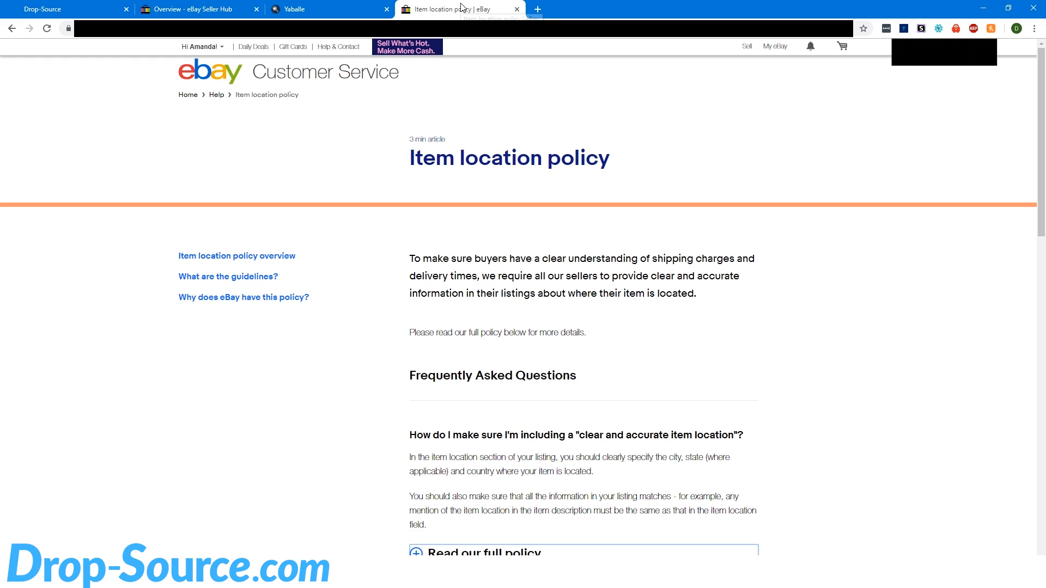
{"action": "scroll", "coordinate": [616, 362], "scroll_direction": "down", "scroll_amount": 3}
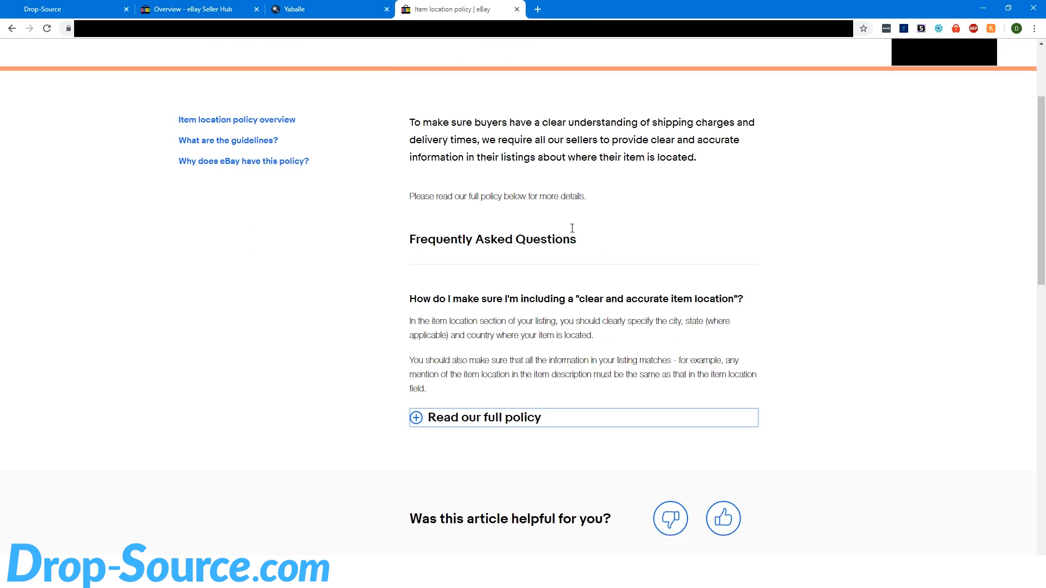
{"action": "left_click", "coordinate": [437, 391]}
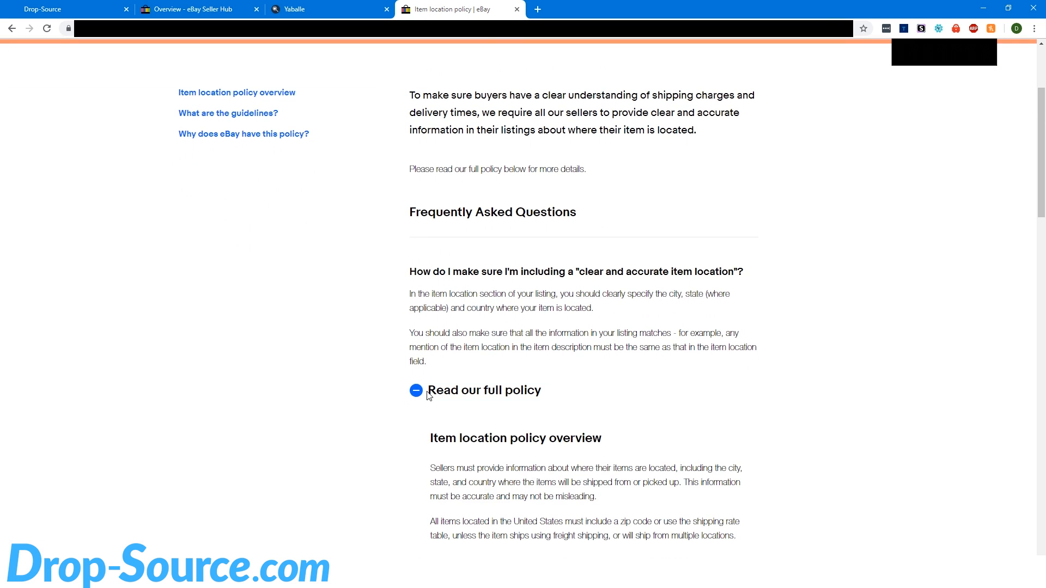
{"action": "scroll", "coordinate": [455, 374], "scroll_direction": "down", "scroll_amount": 2}
{"action": "scroll", "coordinate": [447, 313], "scroll_direction": "down", "scroll_amount": 5}
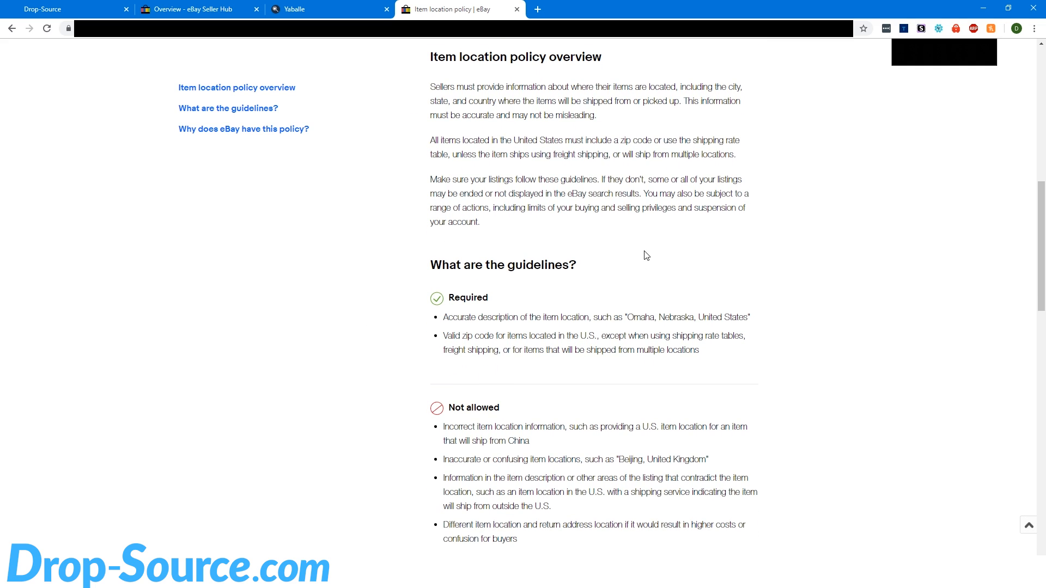
{"action": "scroll", "coordinate": [463, 243], "scroll_direction": "down", "scroll_amount": 1}
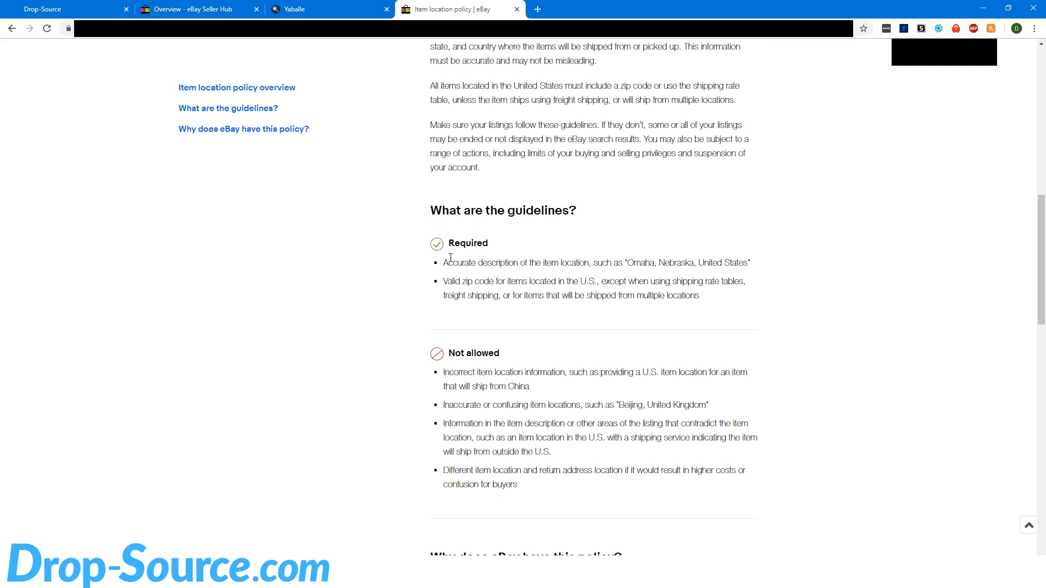
{"action": "left_click_drag", "start_coordinate": [464, 264], "coordinate": [733, 264]}
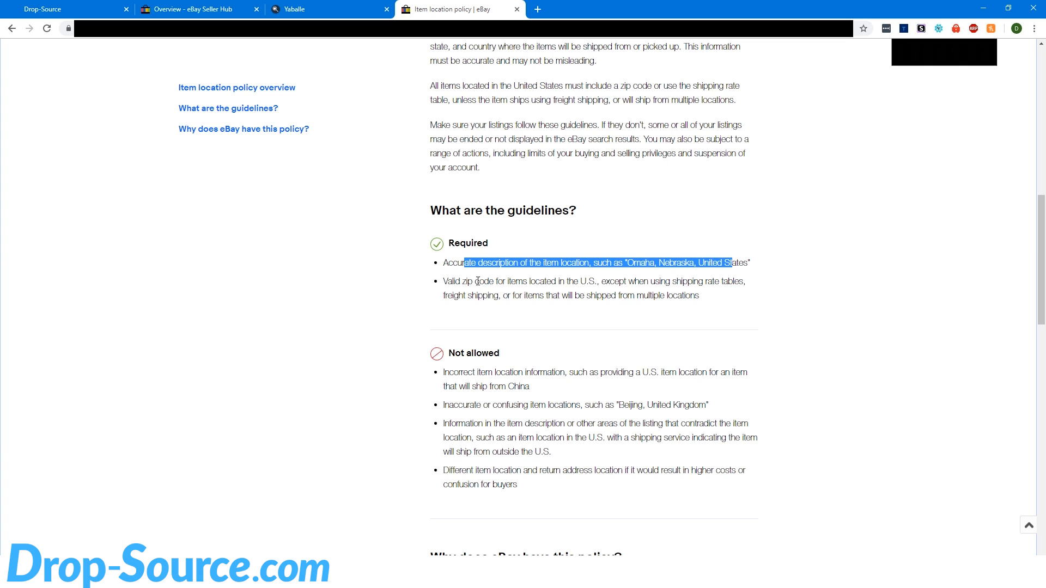
{"action": "left_click_drag", "start_coordinate": [447, 281], "coordinate": [702, 303]}
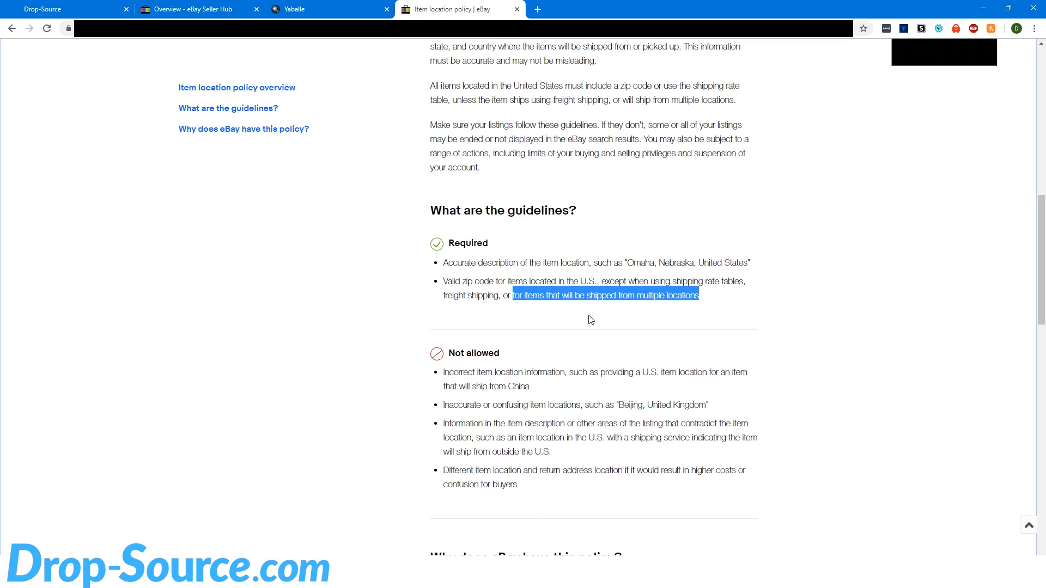
{"action": "left_click", "coordinate": [681, 326]}
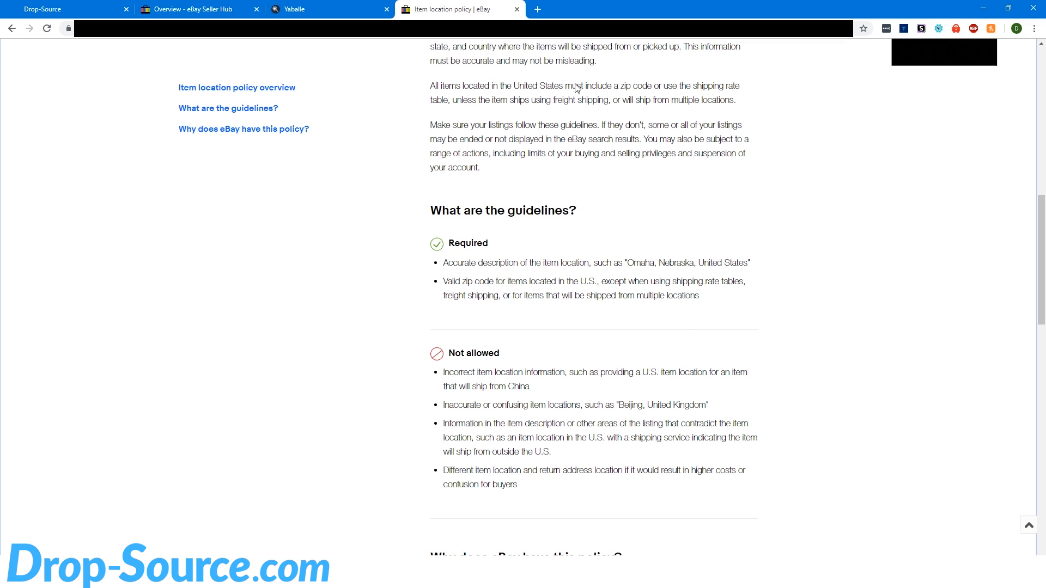
Step: Copy the "multiple locations" wording from eBay's policy and set the monitor profile's item location to Multiple Locations
{"action": "left_click_drag", "start_coordinate": [641, 295], "coordinate": [703, 292]}
{"action": "key", "text": "ctrl+c"}
{"action": "left_click", "coordinate": [295, 9]}
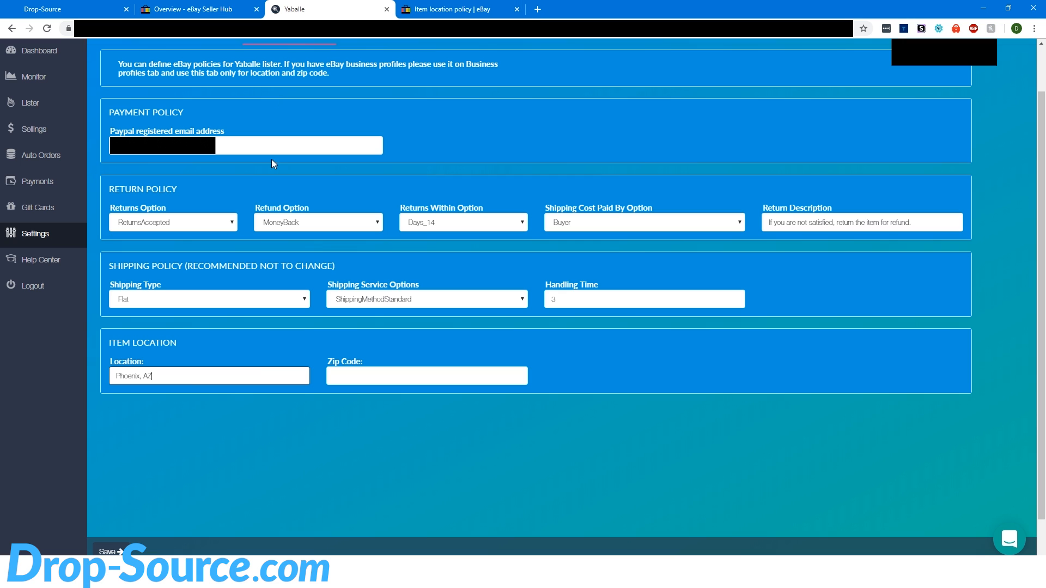
{"action": "key", "text": "ctrl+a"}
{"action": "key", "text": "ctrl+v"}
{"action": "left_click_drag", "start_coordinate": [121, 377], "coordinate": [114, 378]}
{"action": "type", "text": "M"}
{"action": "key", "text": "BackSpace"}
{"action": "type", "text": "L"}
{"action": "left_click", "coordinate": [370, 373]}
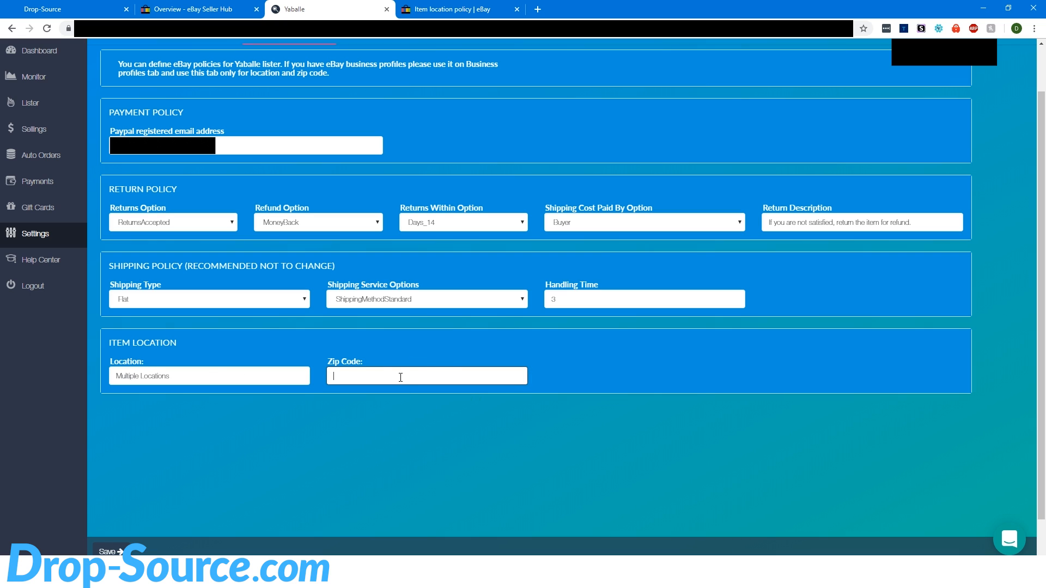
Step: Reread eBay's valid zip code guideline and its exception for items shipped from multiple locations
{"action": "left_click", "coordinate": [485, 9]}
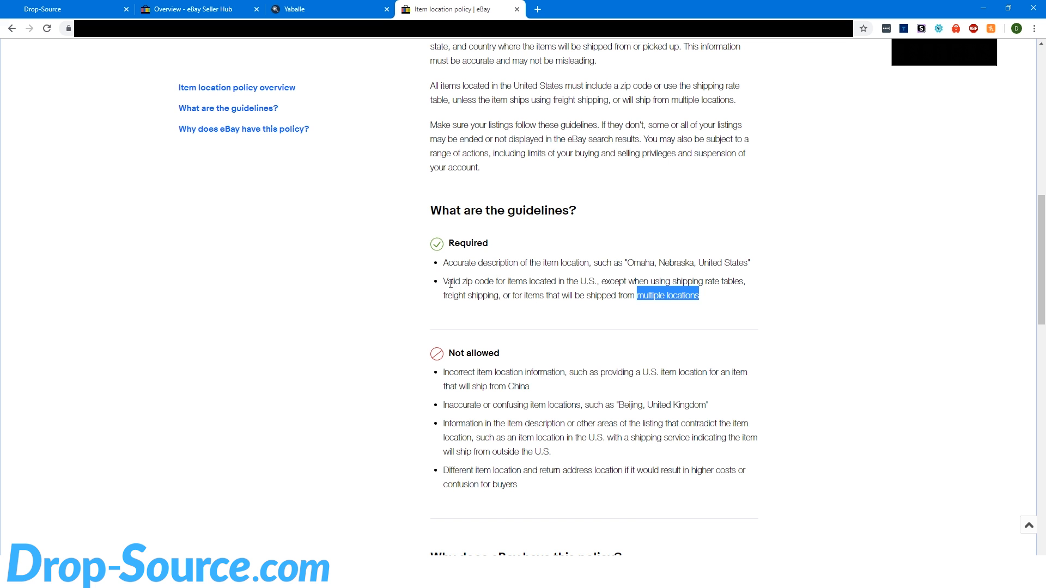
{"action": "left_click_drag", "start_coordinate": [451, 284], "coordinate": [707, 295]}
{"action": "left_click", "coordinate": [538, 294]}
{"action": "left_click", "coordinate": [592, 196]}
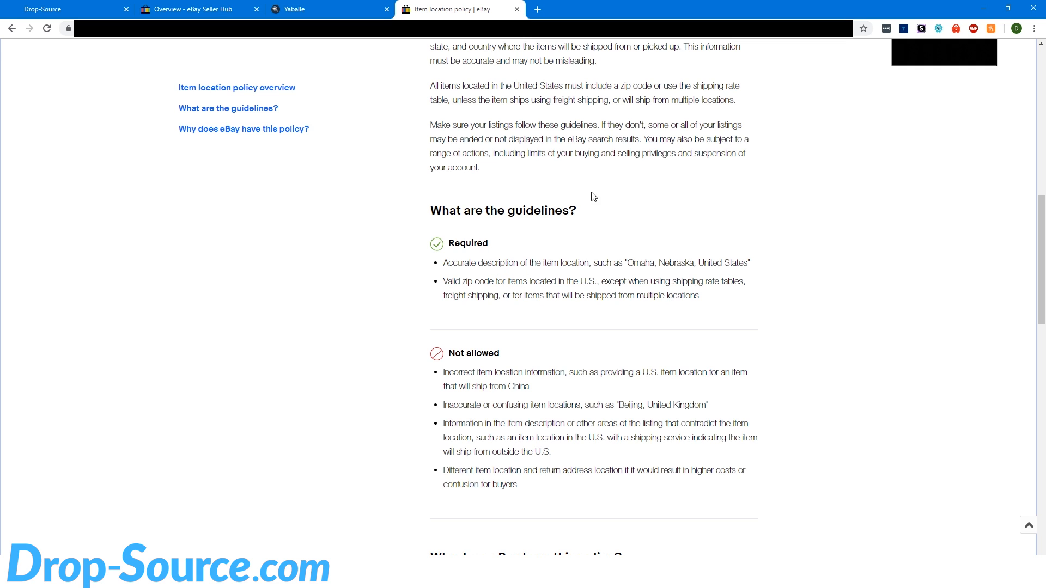
Step: Save the monitor profile settings in Yaballe with the zip code left blank, rechecking the item location entry
{"action": "left_click", "coordinate": [310, 6]}
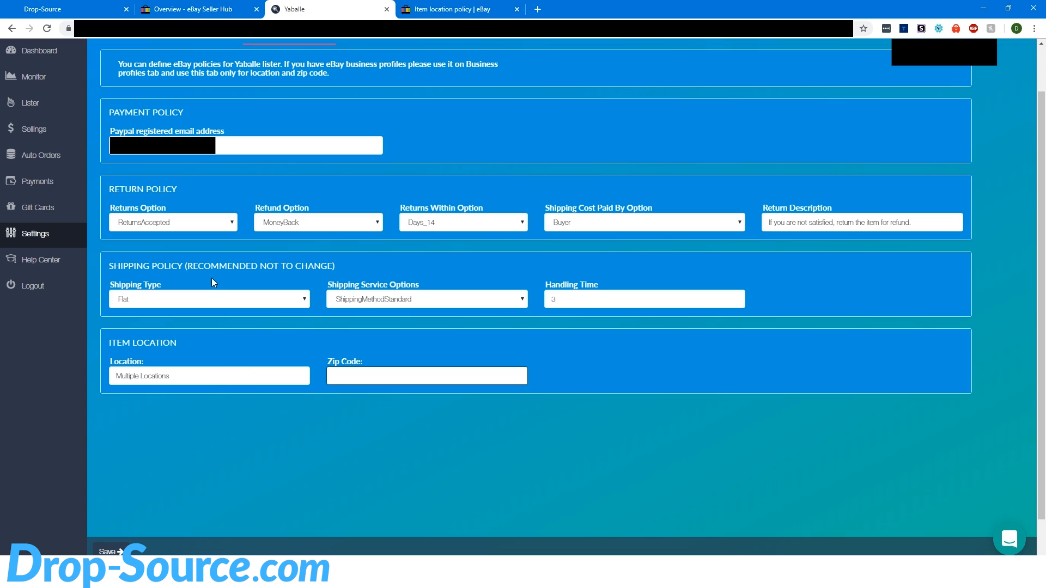
{"action": "left_click", "coordinate": [109, 552]}
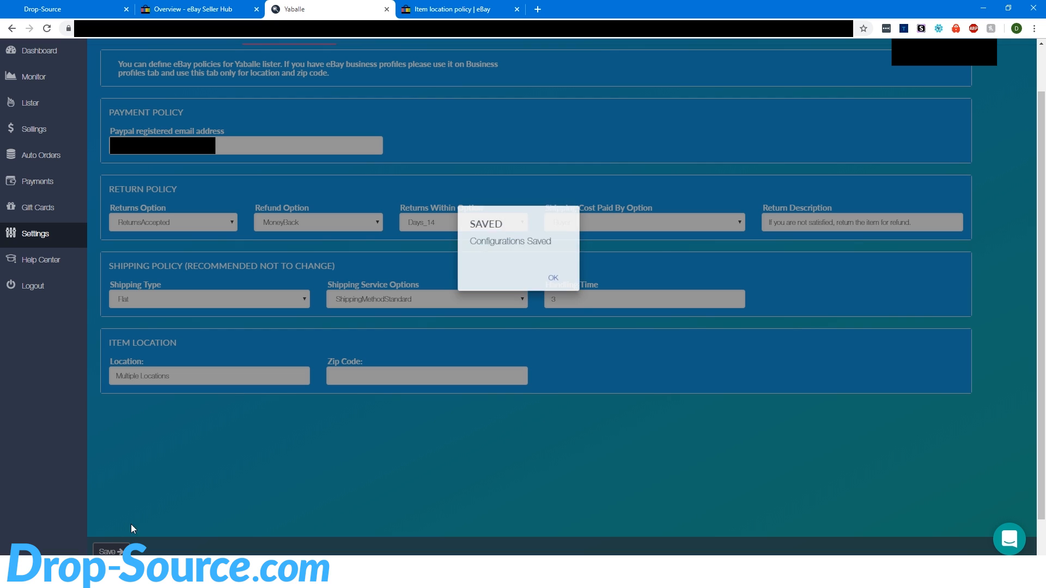
{"action": "left_click", "coordinate": [555, 273]}
{"action": "scroll", "coordinate": [299, 446], "scroll_direction": "up", "scroll_amount": 1}
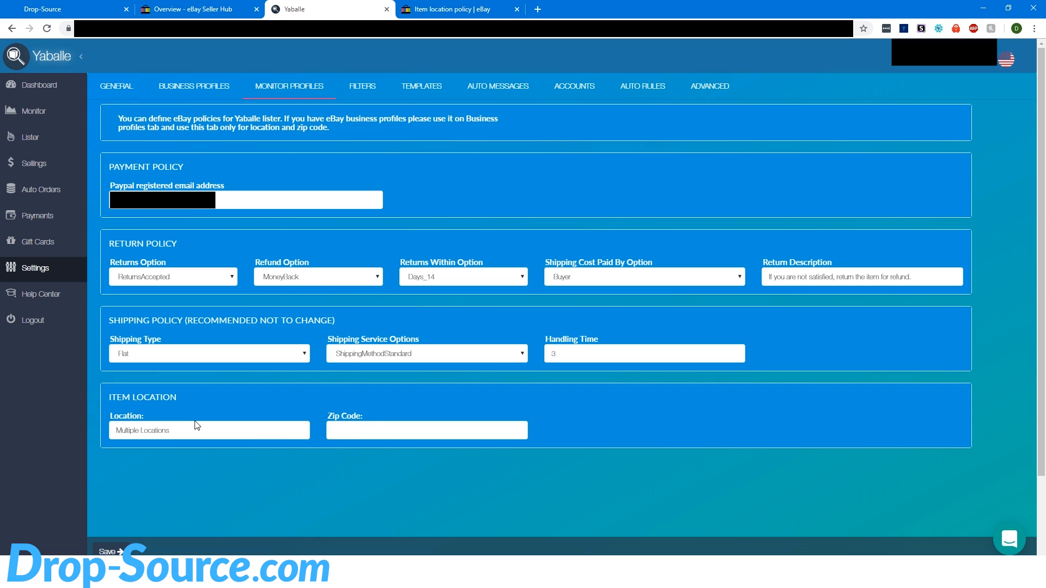
{"action": "mouse_move", "coordinate": [177, 431]}
{"action": "left_mouse_down"}
{"action": "mouse_move", "coordinate": [115, 429]}
{"action": "mouse_move", "coordinate": [190, 425]}
{"action": "left_mouse_up"}
{"action": "left_click", "coordinate": [154, 440]}
{"action": "double_click", "coordinate": [121, 431]}
{"action": "left_click", "coordinate": [117, 432]}
{"action": "left_click", "coordinate": [191, 426]}
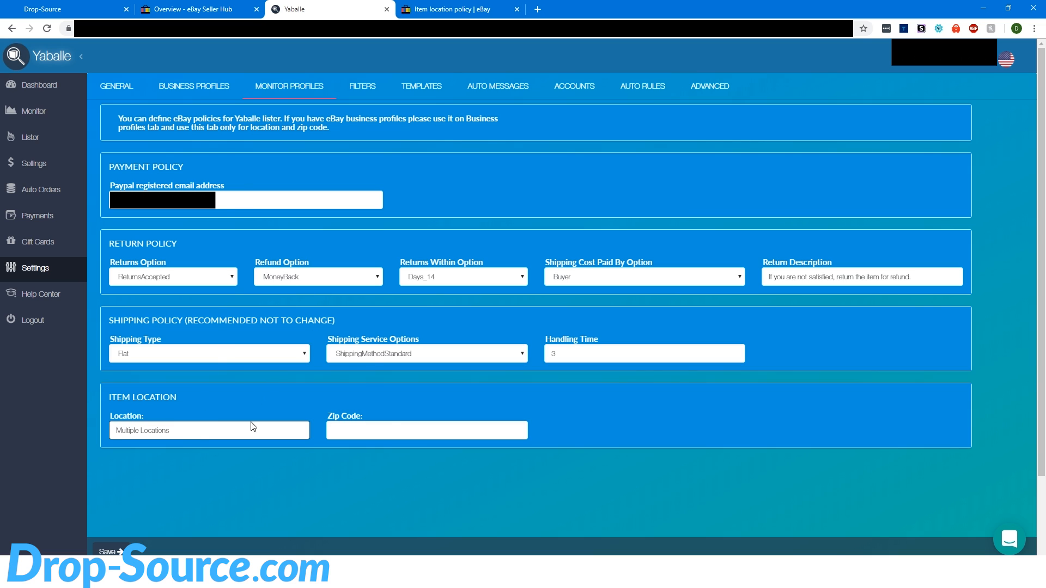
{"action": "left_click", "coordinate": [109, 552]}
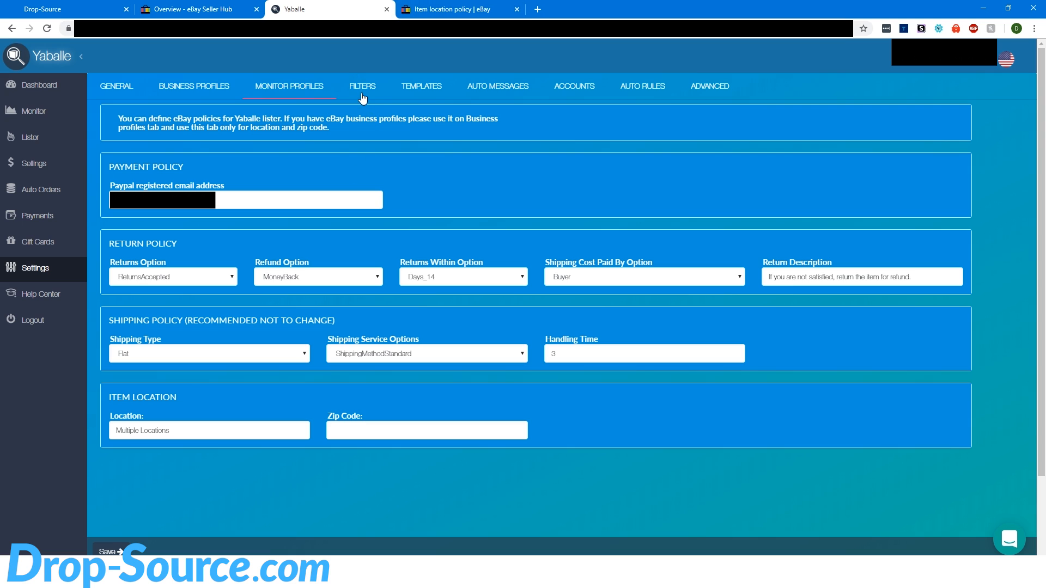
Step: Review the supplier filters, toggle Amazon's Allow Add-On Items option and save the filter settings
{"action": "left_click", "coordinate": [362, 88]}
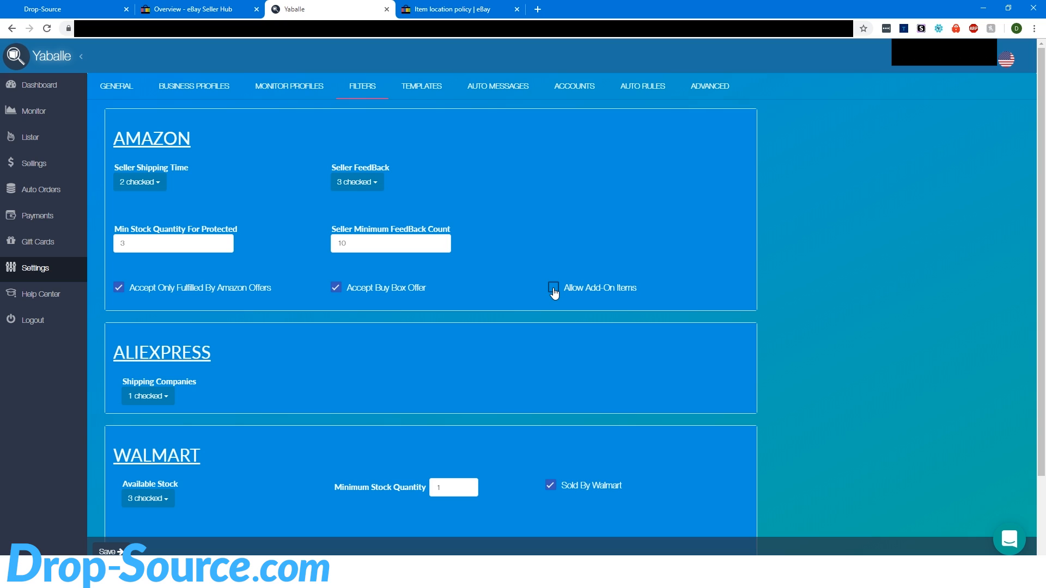
{"action": "left_click", "coordinate": [555, 290]}
{"action": "left_click", "coordinate": [563, 294]}
{"action": "left_click", "coordinate": [555, 290]}
{"action": "left_click", "coordinate": [108, 551]}
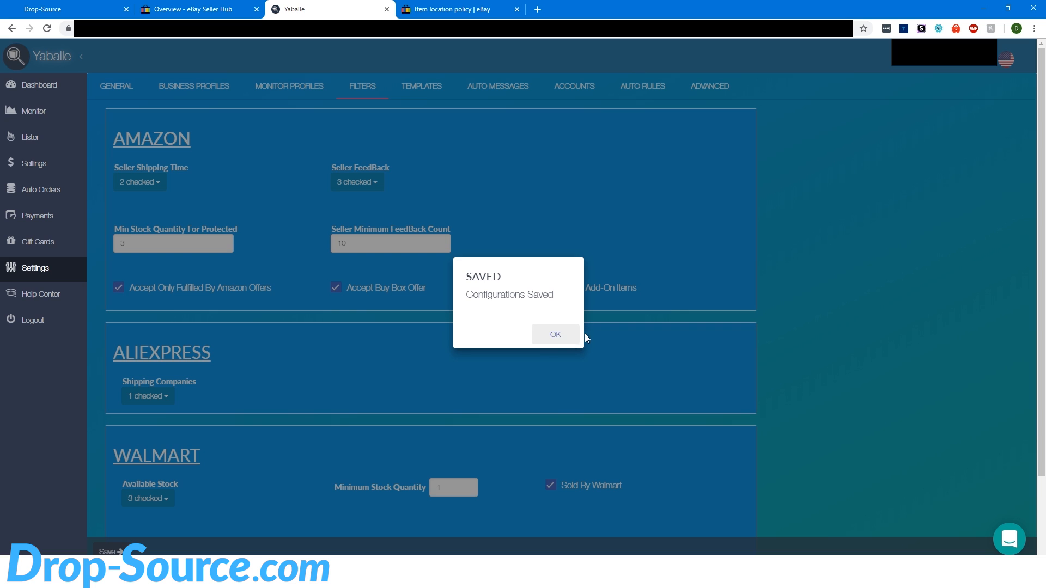
{"action": "left_click", "coordinate": [547, 329]}
Step: Open the default Yaballe listing template and examine its ${item_description} tag
{"action": "left_click", "coordinate": [418, 93]}
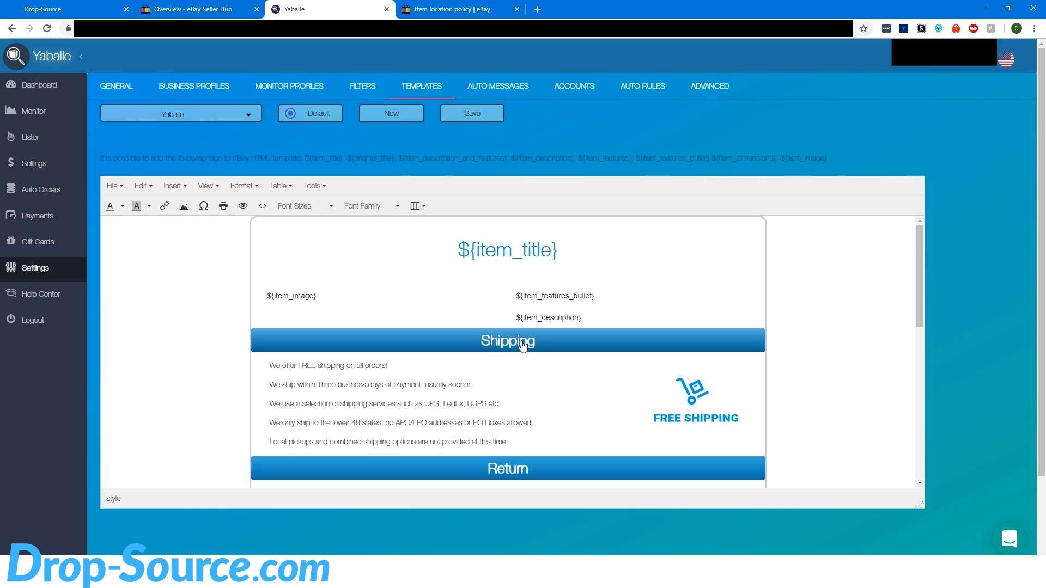
{"action": "double_click", "coordinate": [528, 319]}
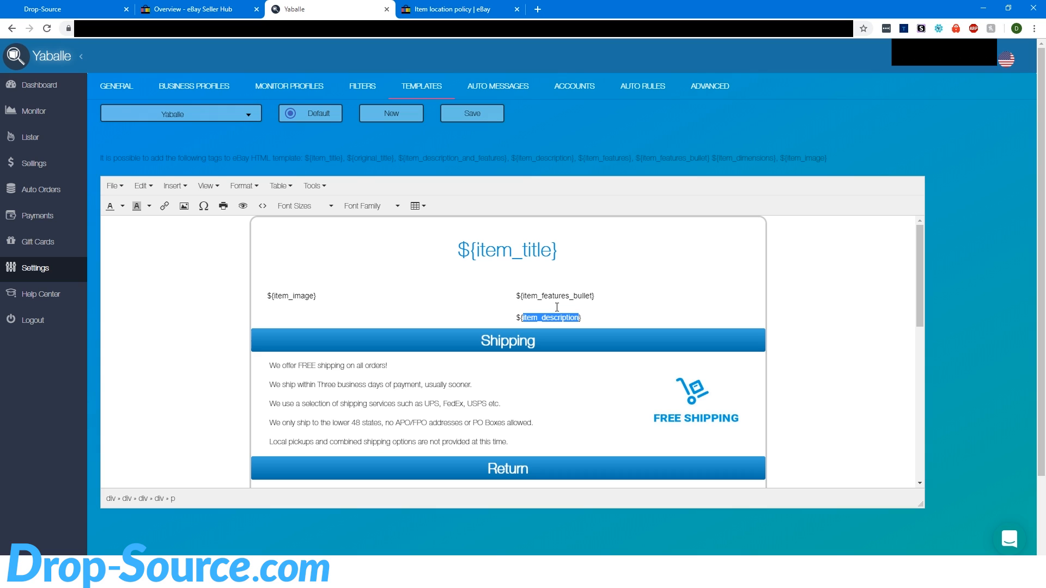
{"action": "left_click", "coordinate": [571, 311]}
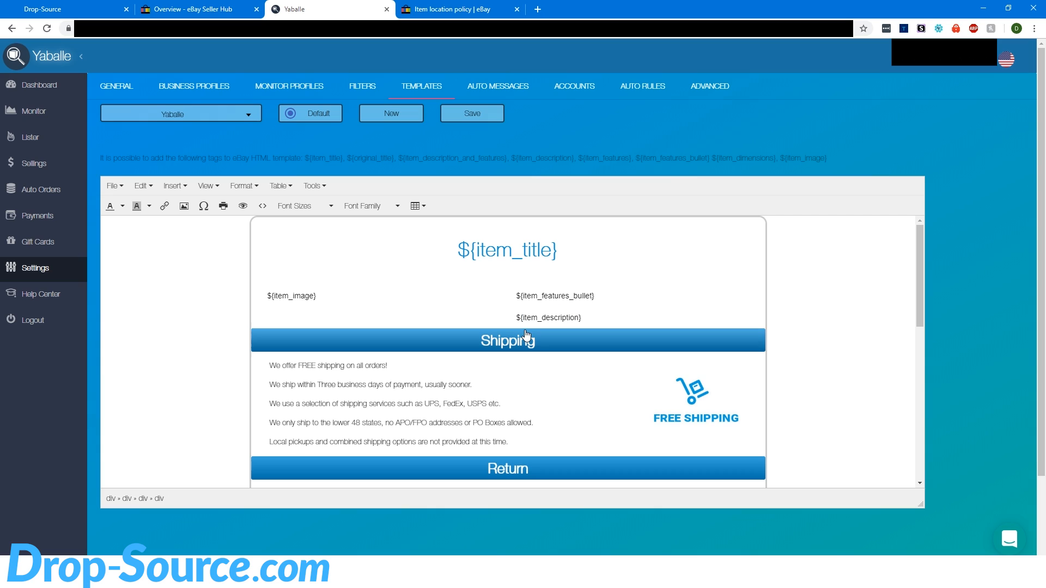
{"action": "left_click_drag", "start_coordinate": [525, 320], "coordinate": [579, 321]}
{"action": "left_click", "coordinate": [591, 312]}
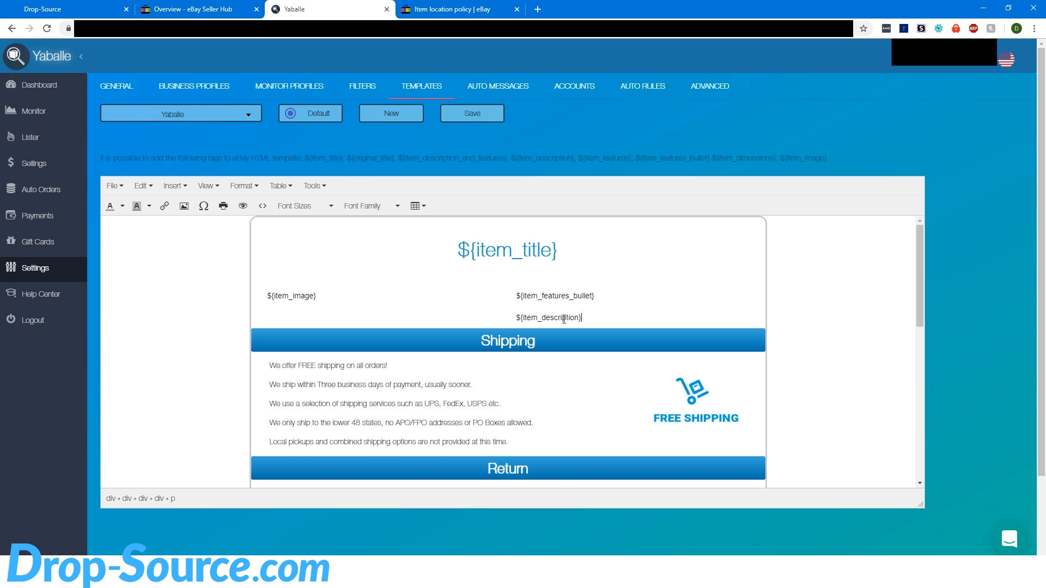
{"action": "triple_click", "coordinate": [564, 320]}
{"action": "left_click", "coordinate": [599, 314]}
{"action": "left_click_drag", "start_coordinate": [516, 317], "coordinate": [579, 323]}
{"action": "left_click", "coordinate": [585, 318]}
{"action": "mouse_move", "coordinate": [521, 317]}
{"action": "left_mouse_down"}
{"action": "mouse_move", "coordinate": [566, 318]}
{"action": "mouse_move", "coordinate": [511, 320]}
{"action": "left_mouse_up"}
{"action": "left_click", "coordinate": [584, 317]}
{"action": "left_click", "coordinate": [542, 318]}
{"action": "left_click_drag", "start_coordinate": [582, 318], "coordinate": [513, 314]}
Step: Examine the ${item_title}, ${item_image} and ${item_features_bullet} tags in the listing template
{"action": "left_click_drag", "start_coordinate": [458, 247], "coordinate": [558, 250]}
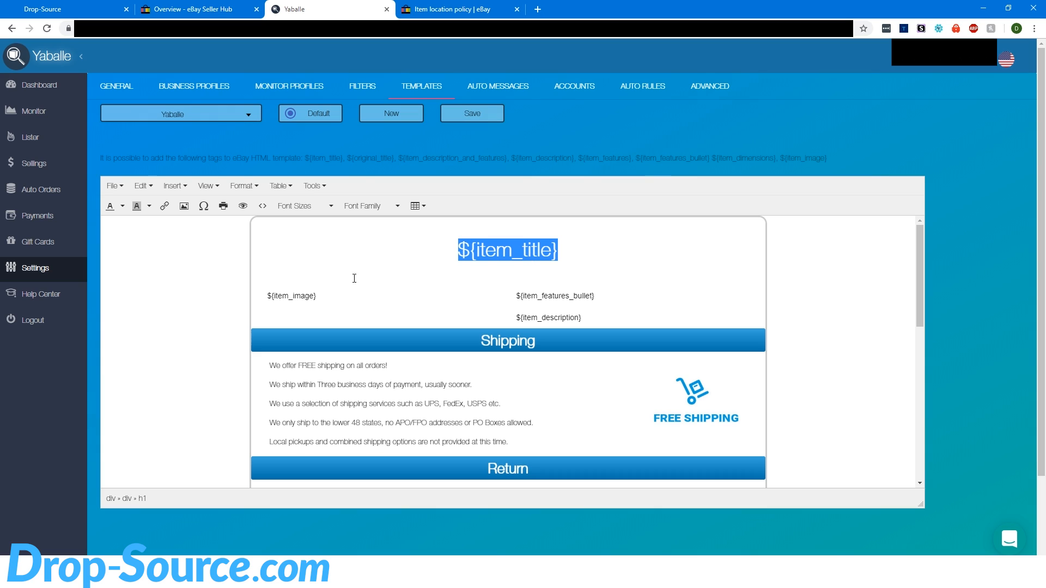
{"action": "left_click_drag", "start_coordinate": [266, 299], "coordinate": [271, 298]}
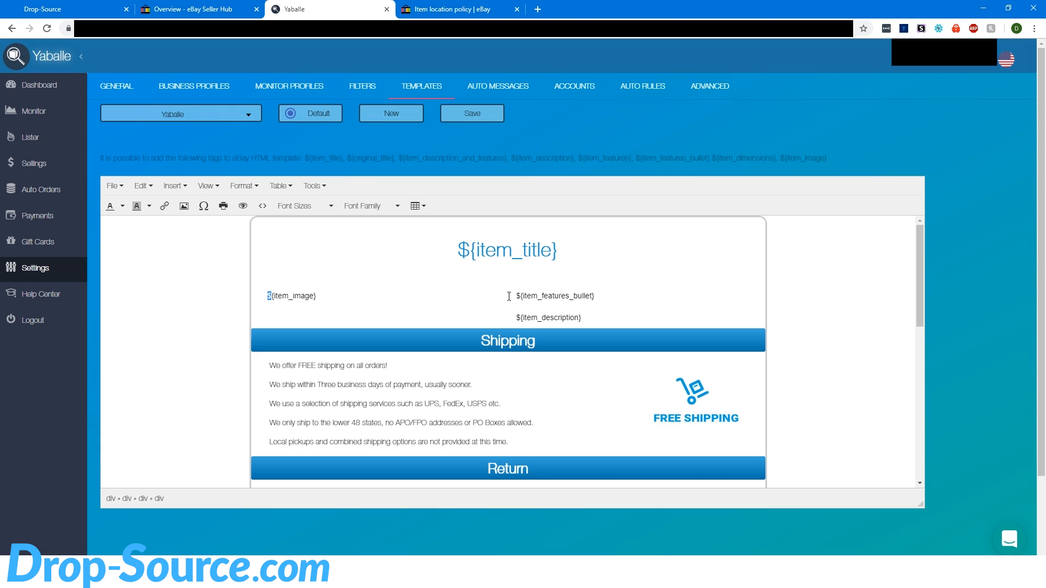
{"action": "left_click_drag", "start_coordinate": [515, 296], "coordinate": [605, 291]}
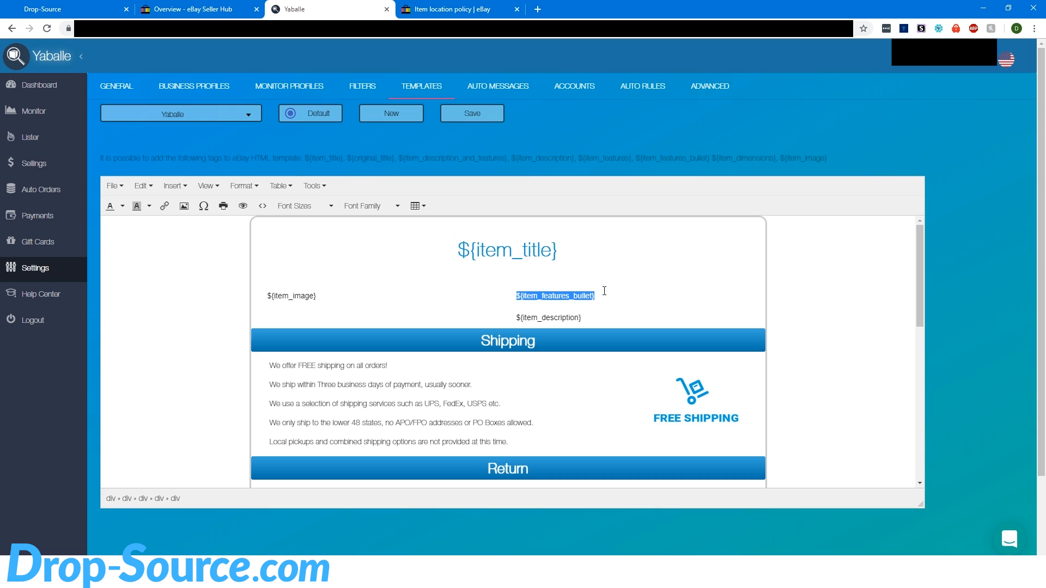
{"action": "left_click", "coordinate": [563, 310]}
Step: Delete the ${item_description} and ${item_image} tags from the listing template
{"action": "left_click_drag", "start_coordinate": [518, 322], "coordinate": [585, 322]}
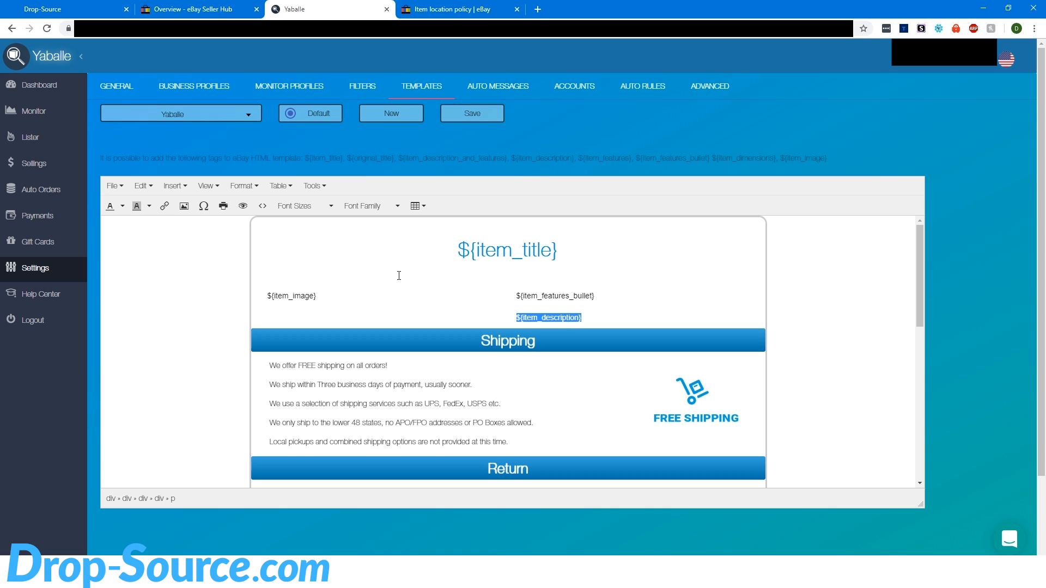
{"action": "key", "text": "Delete"}
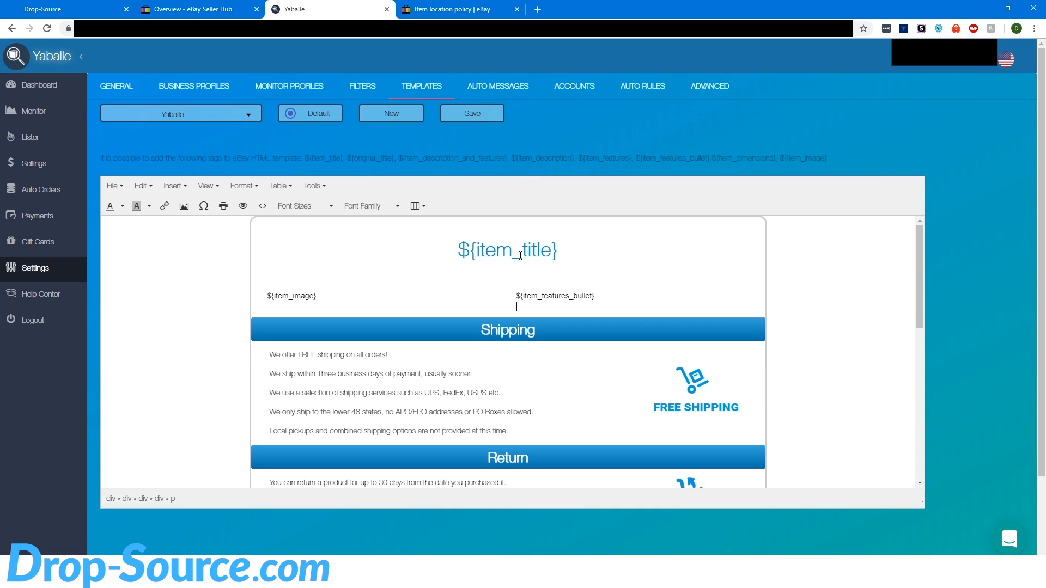
{"action": "left_click_drag", "start_coordinate": [305, 297], "coordinate": [262, 292]}
{"action": "key", "text": "Delete"}
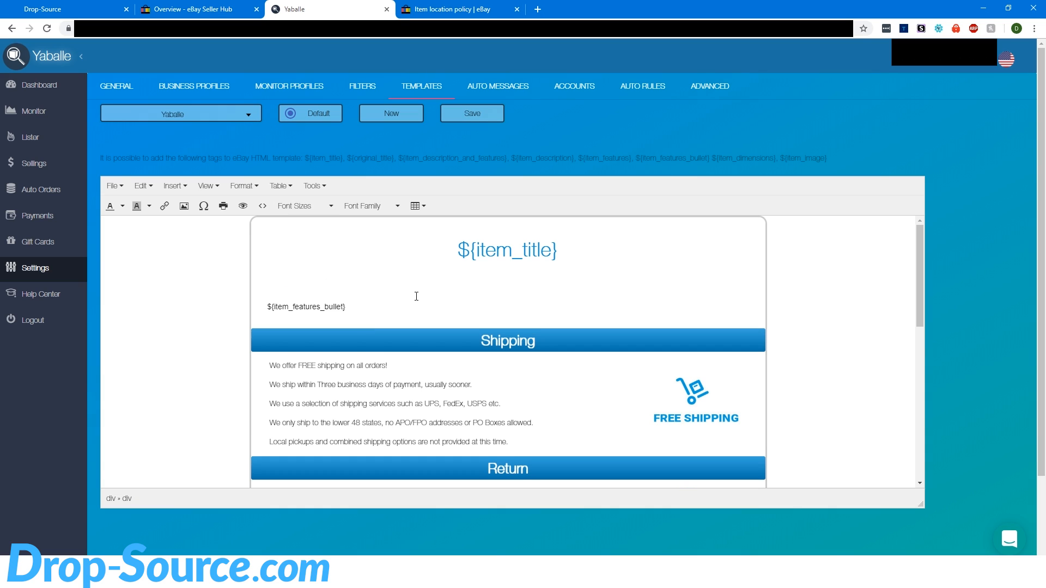
Step: Check the remaining title and feature bullet tags in the template, along with its shipping, return and payment sections
{"action": "left_click", "coordinate": [354, 307]}
{"action": "left_click", "coordinate": [251, 315]}
{"action": "left_click", "coordinate": [252, 306]}
{"action": "left_click", "coordinate": [368, 285]}
{"action": "left_click", "coordinate": [481, 252]}
{"action": "left_click", "coordinate": [355, 308]}
{"action": "scroll", "coordinate": [454, 366], "scroll_direction": "down", "scroll_amount": 2}
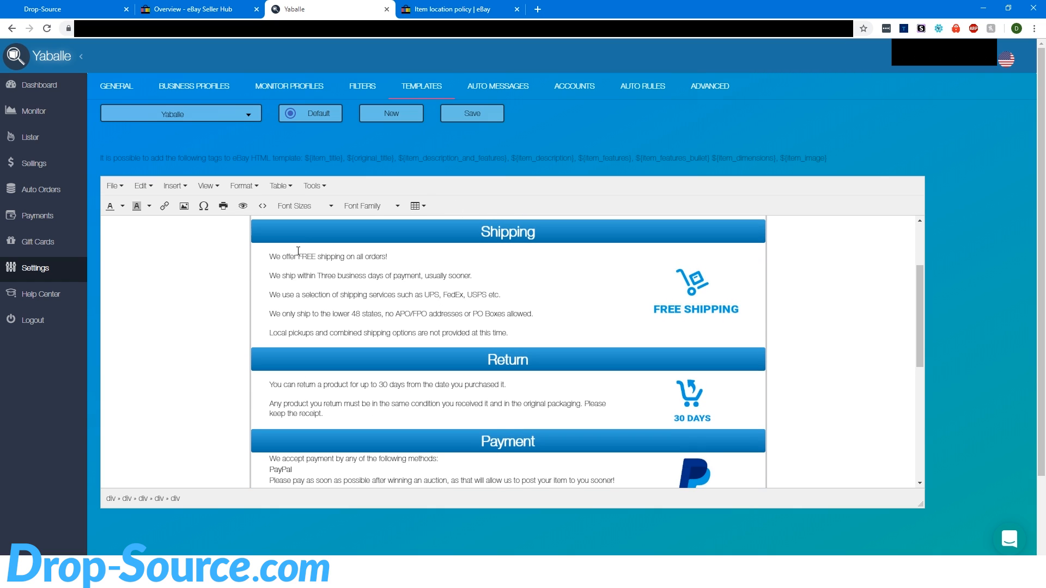
Step: Review the template's shipping, return, payment, feedback and contact sections, along with the remaining title and feature bullet tags
{"action": "scroll", "coordinate": [419, 288], "scroll_direction": "down", "scroll_amount": 3}
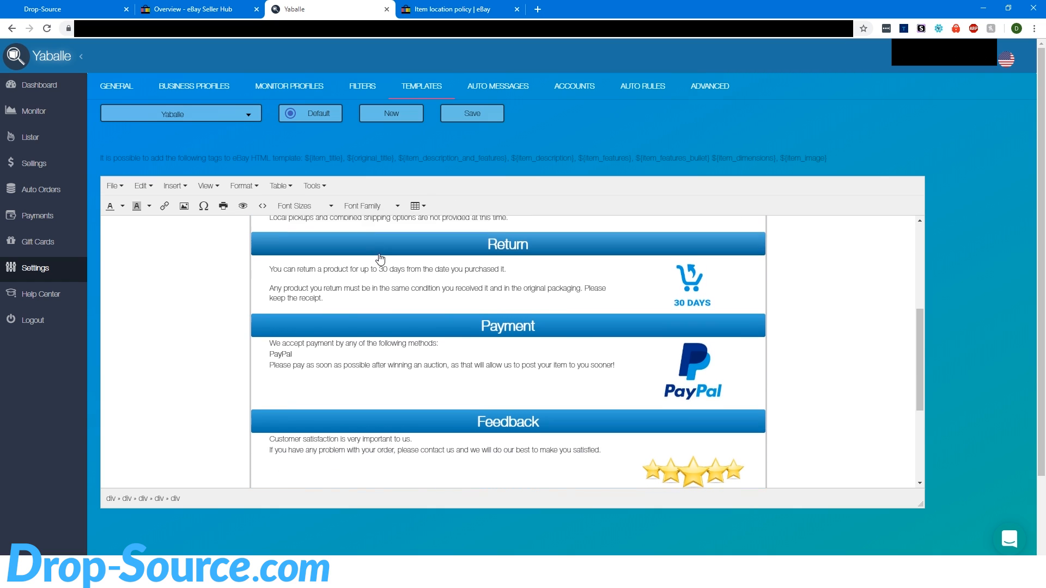
{"action": "scroll", "coordinate": [641, 468], "scroll_direction": "down", "scroll_amount": 2}
{"action": "scroll", "coordinate": [649, 436], "scroll_direction": "up", "scroll_amount": 7}
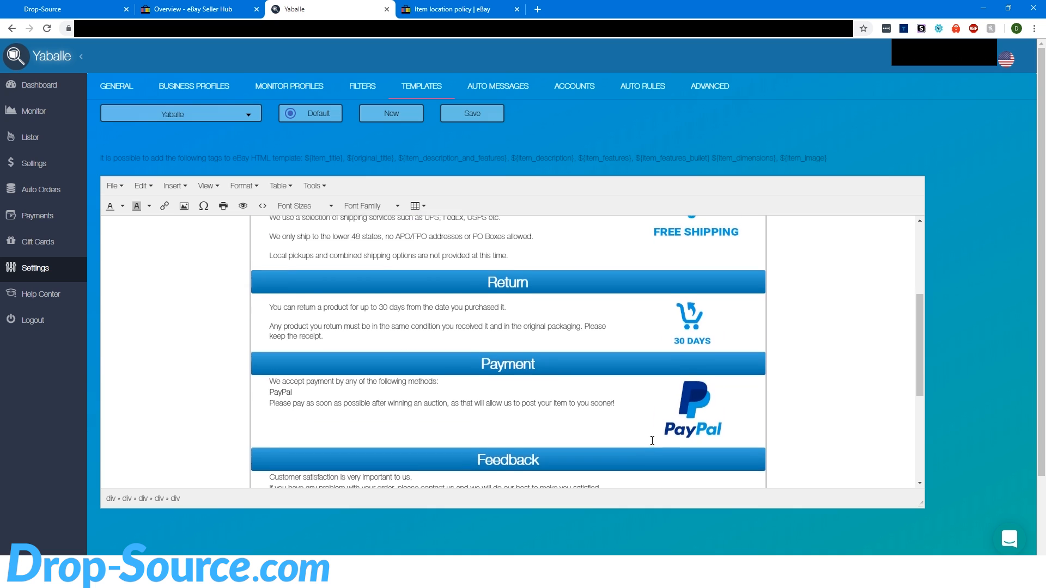
{"action": "scroll", "coordinate": [656, 411], "scroll_direction": "down", "scroll_amount": 1}
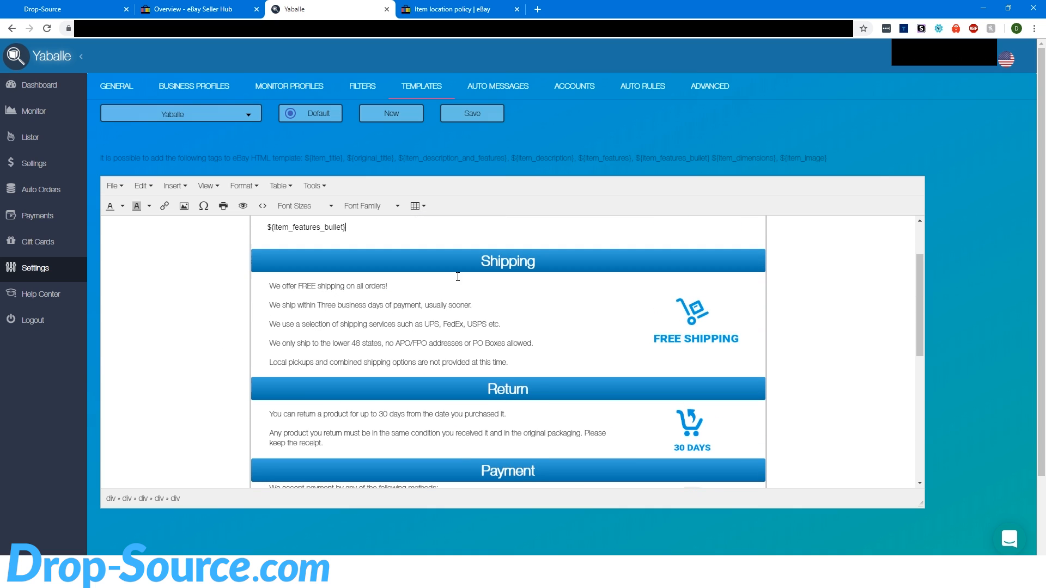
{"action": "scroll", "coordinate": [466, 324], "scroll_direction": "down", "scroll_amount": 4}
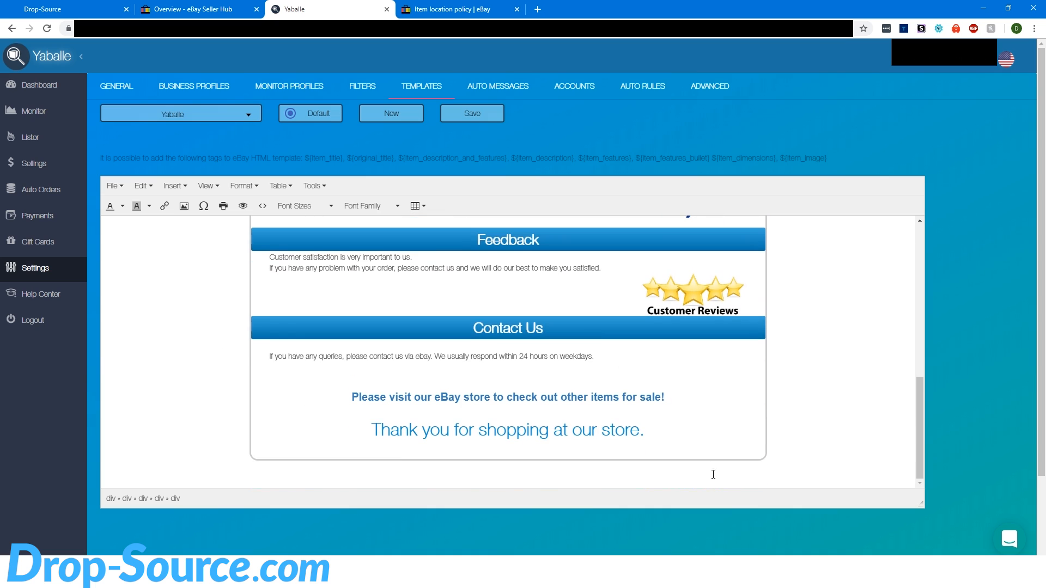
{"action": "scroll", "coordinate": [442, 258], "scroll_direction": "up", "scroll_amount": 5}
{"action": "scroll", "coordinate": [441, 258], "scroll_direction": "down", "scroll_amount": 4}
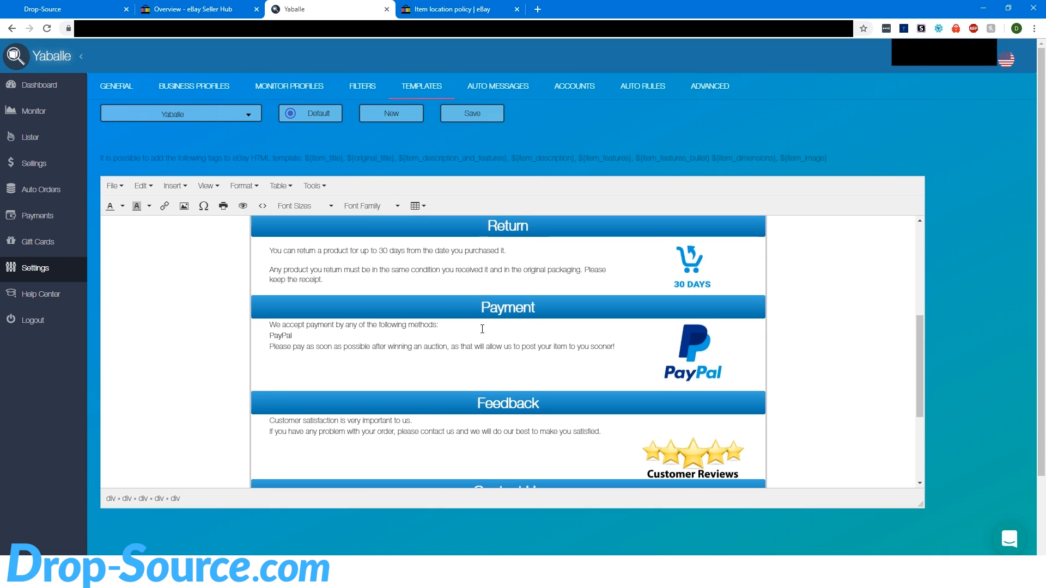
{"action": "scroll", "coordinate": [313, 377], "scroll_direction": "up", "scroll_amount": 5}
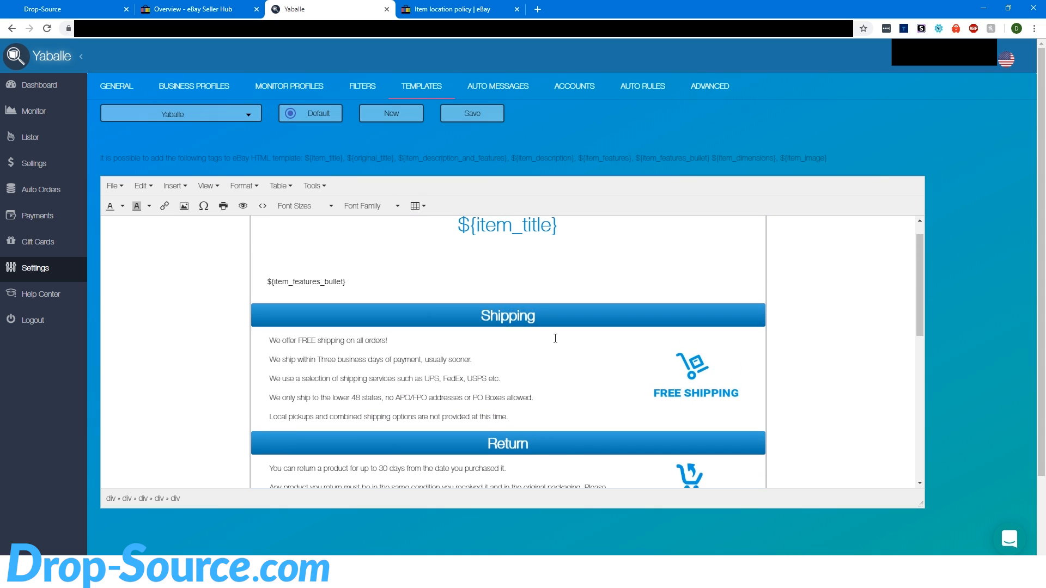
{"action": "scroll", "coordinate": [555, 339], "scroll_direction": "up", "scroll_amount": 1}
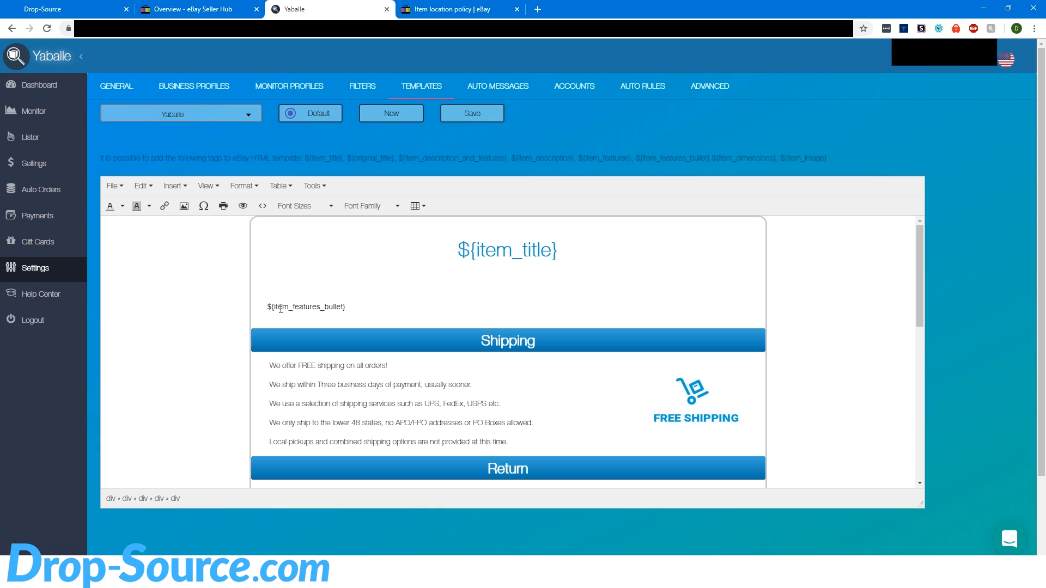
Step: Save the edited listing template with only its title and feature bullet tags
{"action": "left_click", "coordinate": [357, 323]}
{"action": "left_click", "coordinate": [510, 258]}
{"action": "left_click", "coordinate": [282, 307]}
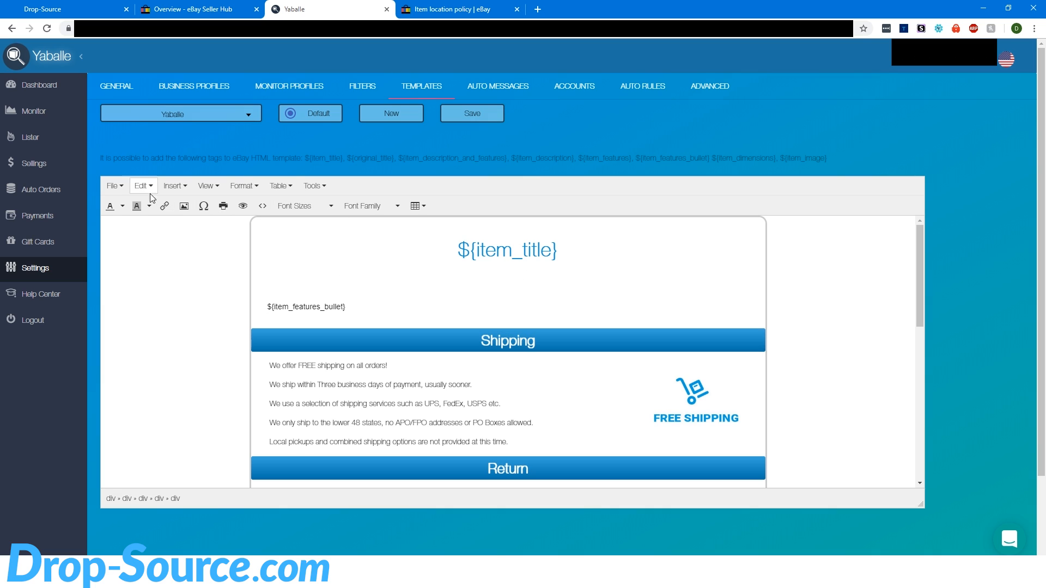
{"action": "left_click", "coordinate": [480, 114]}
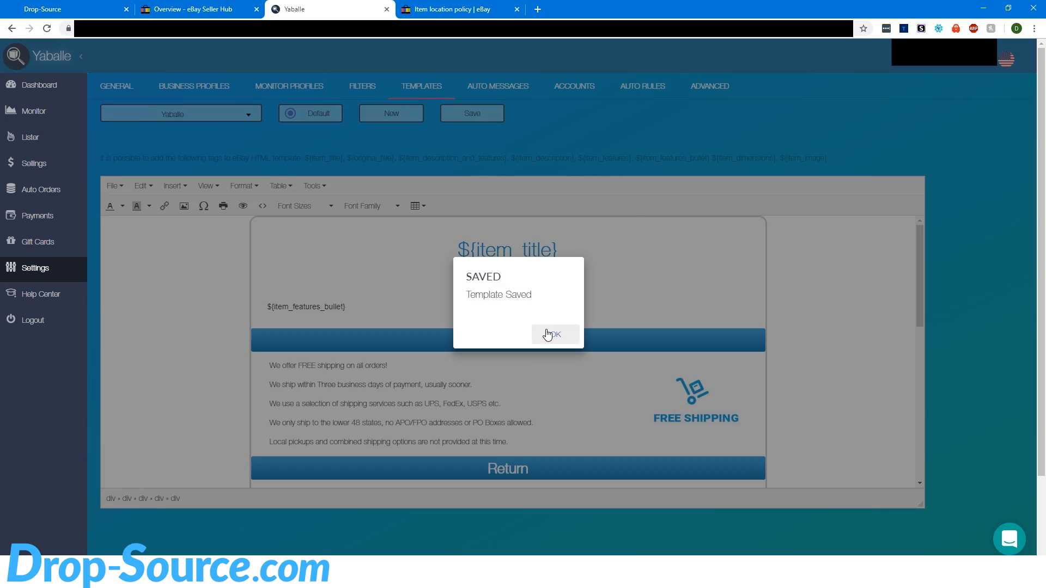
{"action": "left_click", "coordinate": [551, 335]}
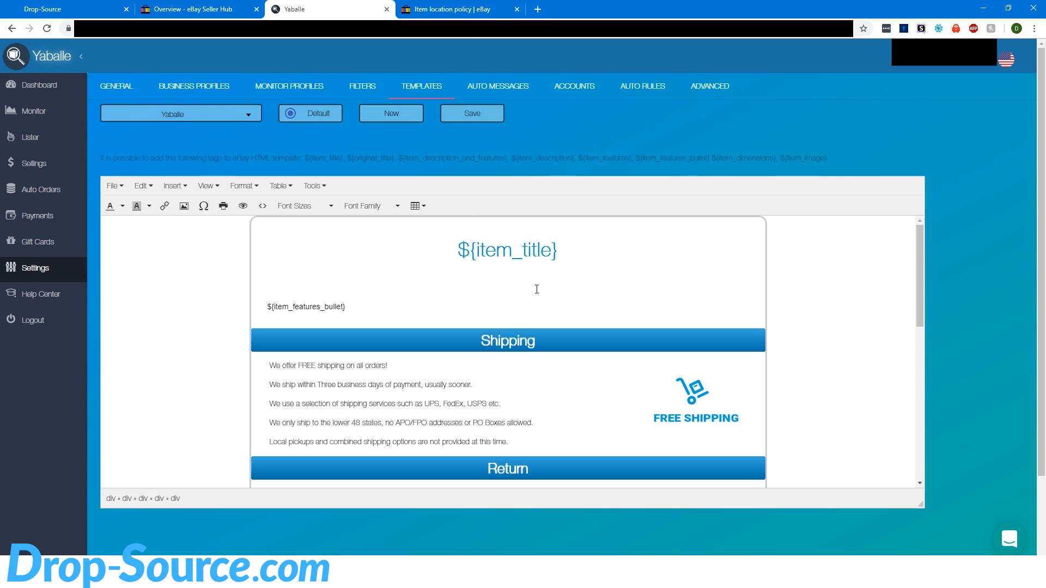
Step: Enable leaving positive feedback automatically for the buyer after an item is purchased in the auto message settings
{"action": "left_click", "coordinate": [522, 87]}
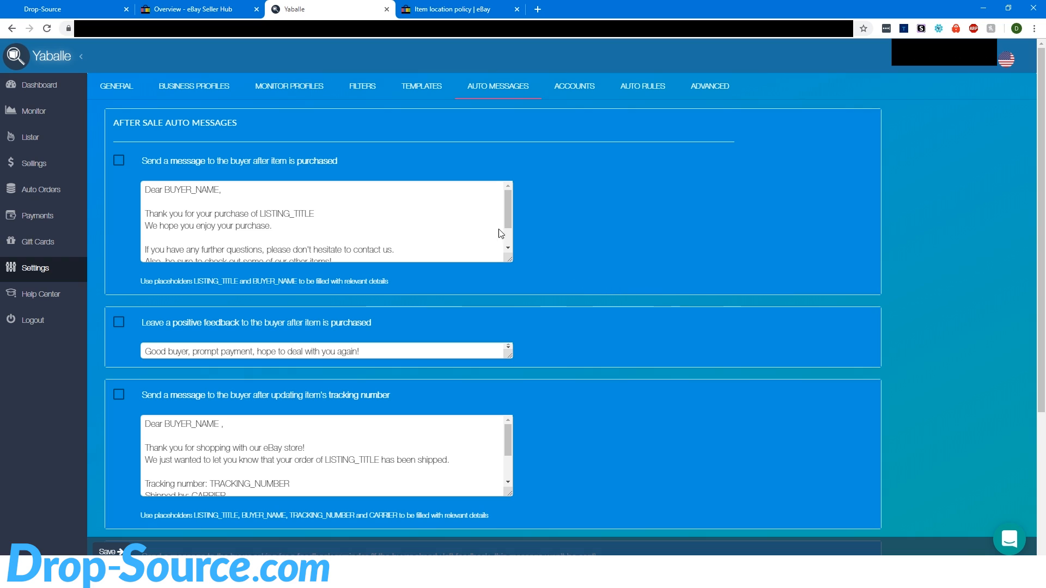
{"action": "left_click_drag", "start_coordinate": [149, 161], "coordinate": [360, 161]}
{"action": "left_click", "coordinate": [446, 160]}
{"action": "left_click", "coordinate": [118, 323]}
{"action": "left_click_drag", "start_coordinate": [410, 358], "coordinate": [208, 351]}
{"action": "left_click", "coordinate": [219, 343]}
Step: Check the tracking number and feedback reminder messages, and save the auto message settings
{"action": "scroll", "coordinate": [603, 304], "scroll_direction": "down", "scroll_amount": 4}
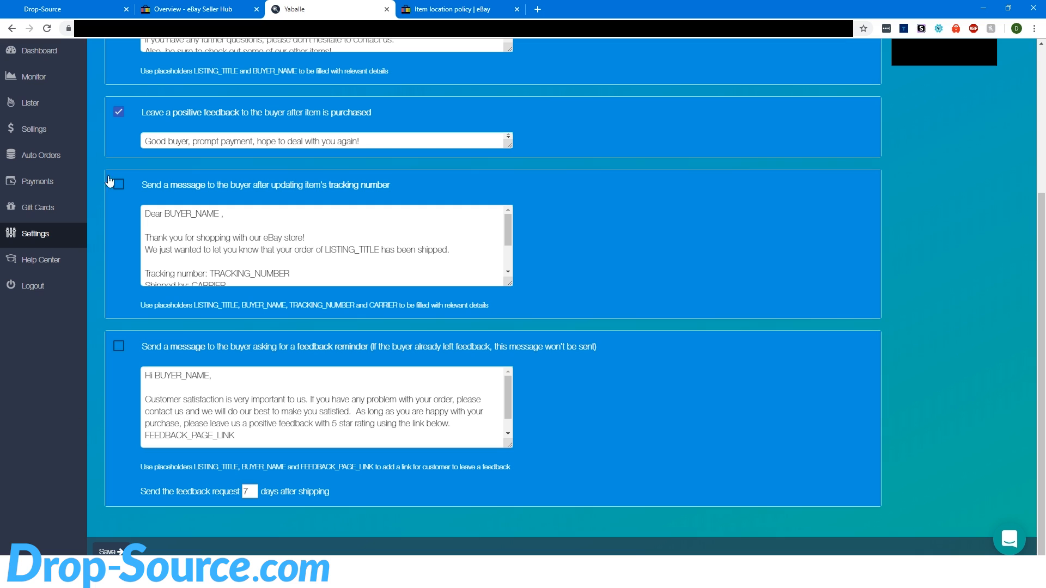
{"action": "scroll", "coordinate": [80, 200], "scroll_direction": "up", "scroll_amount": 4}
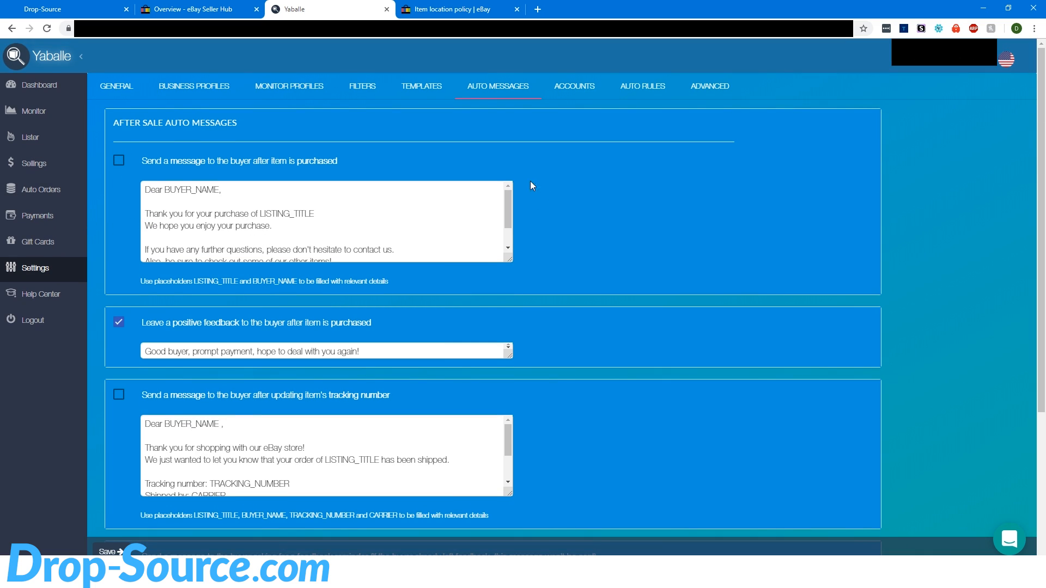
{"action": "scroll", "coordinate": [106, 187], "scroll_direction": "down", "scroll_amount": 2}
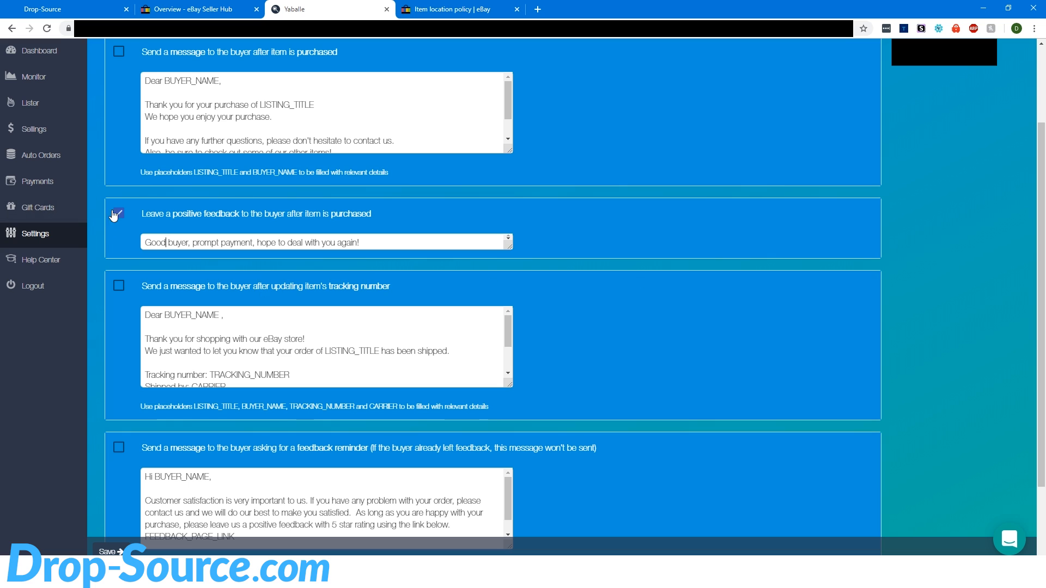
{"action": "left_click", "coordinate": [107, 552]}
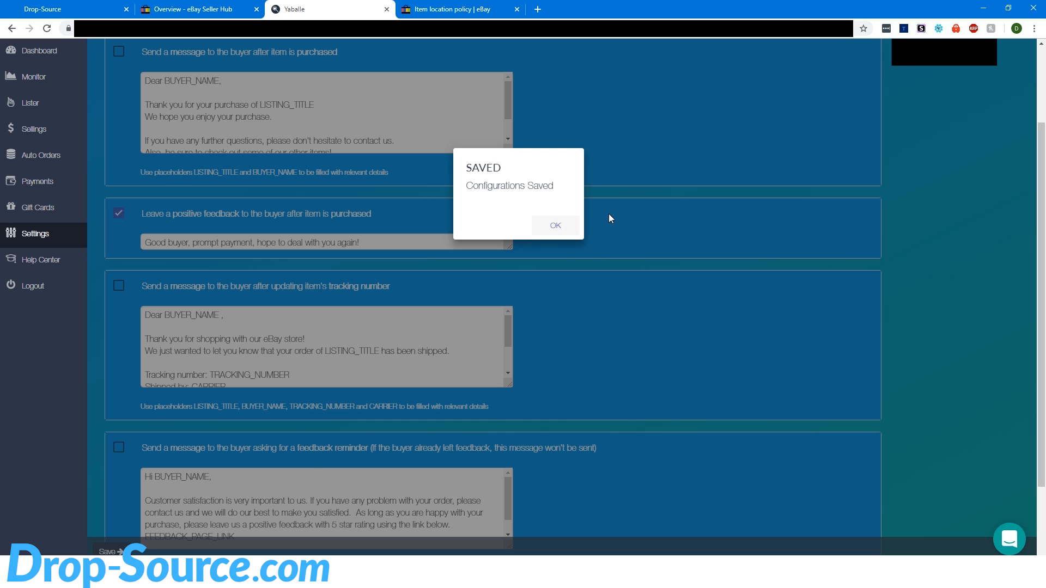
{"action": "left_click", "coordinate": [560, 229]}
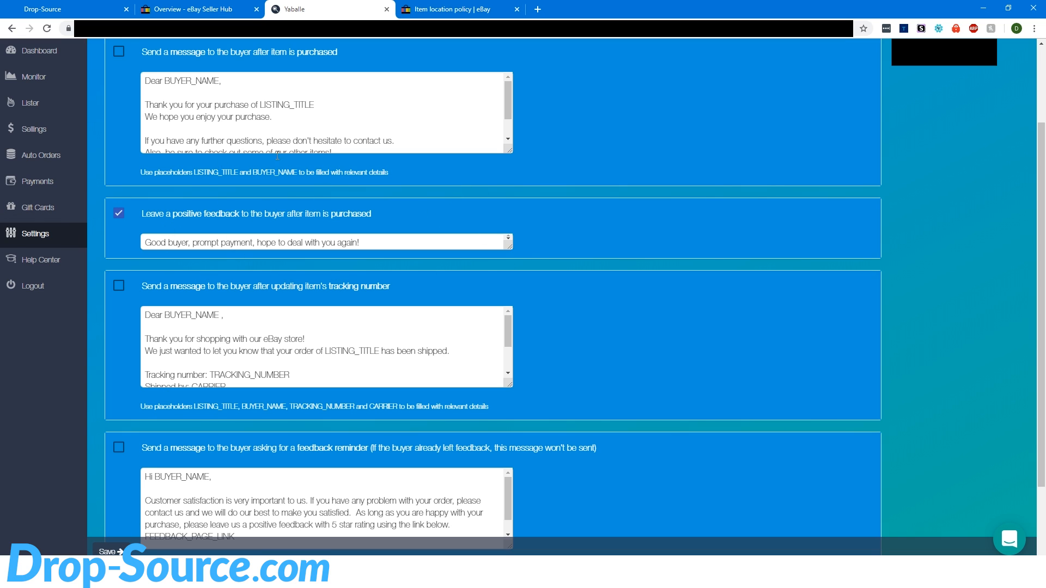
{"action": "scroll", "coordinate": [283, 339], "scroll_direction": "up", "scroll_amount": 2}
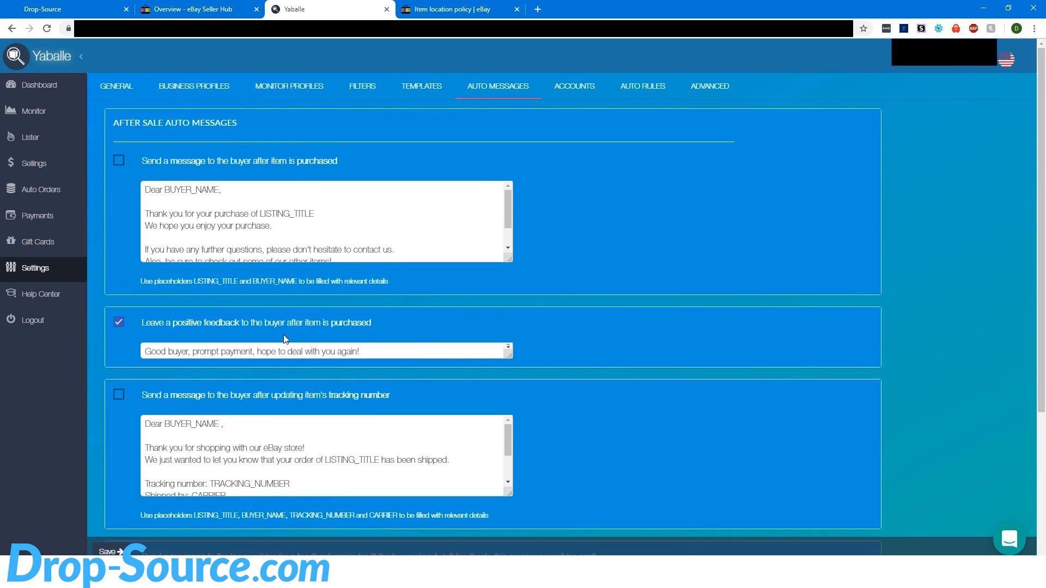
Step: Examine the form for linking another Yaballe account and the VA accounts section in the account settings
{"action": "left_click", "coordinate": [575, 92]}
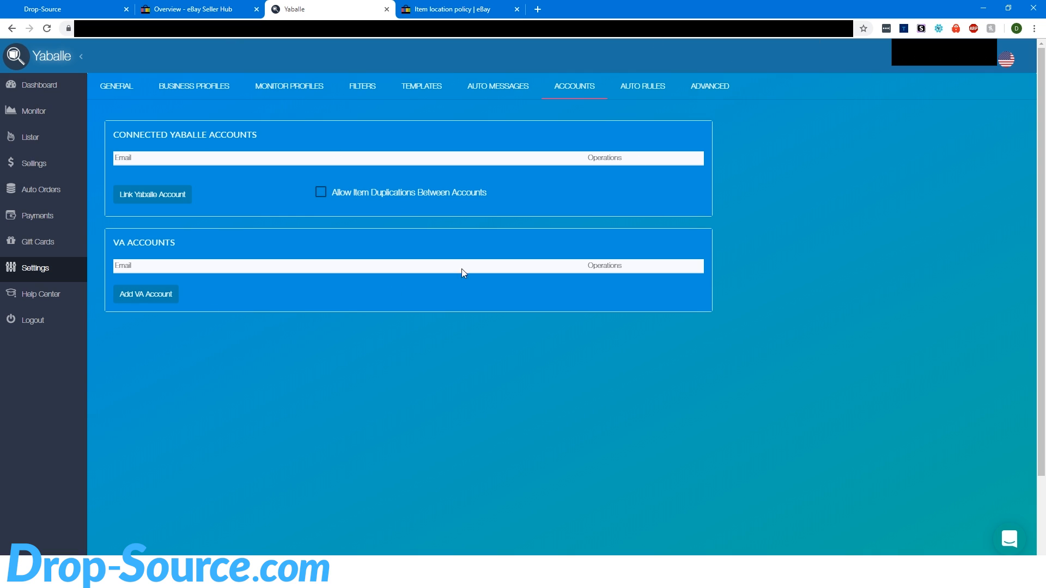
{"action": "left_click", "coordinate": [147, 201]}
{"action": "left_click", "coordinate": [424, 282]}
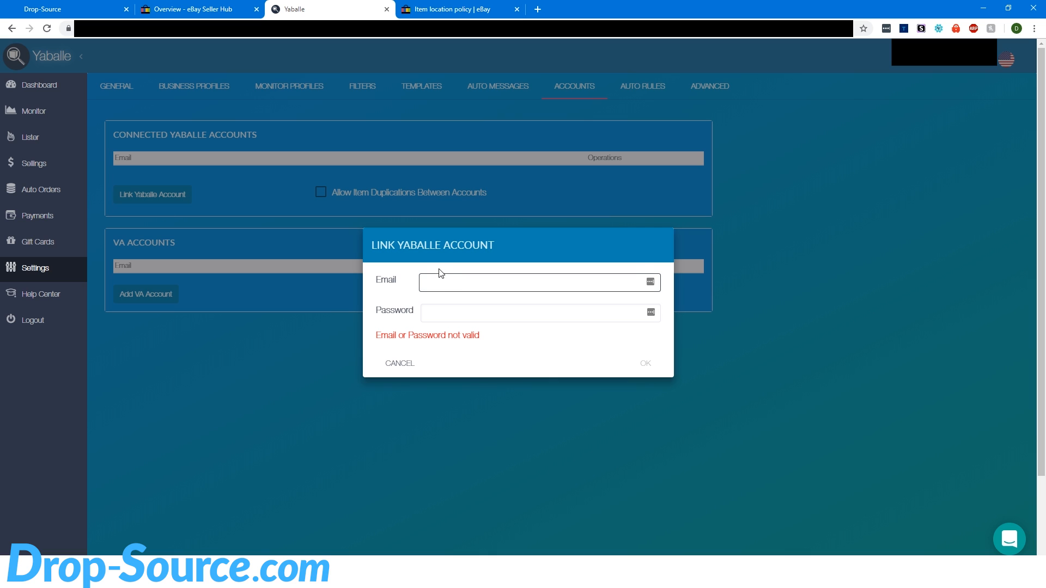
{"action": "left_click", "coordinate": [483, 312]}
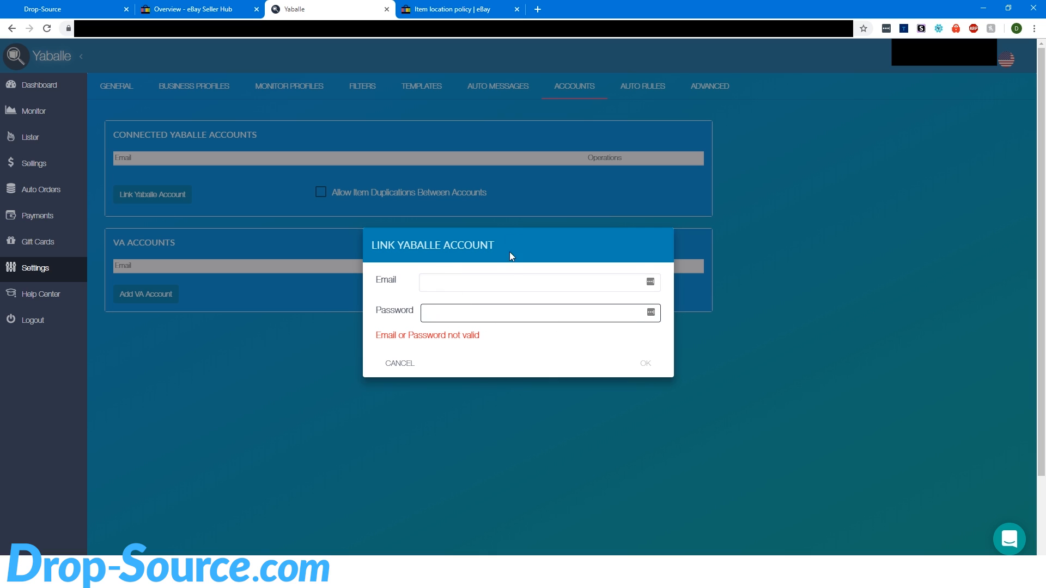
{"action": "left_click", "coordinate": [733, 260]}
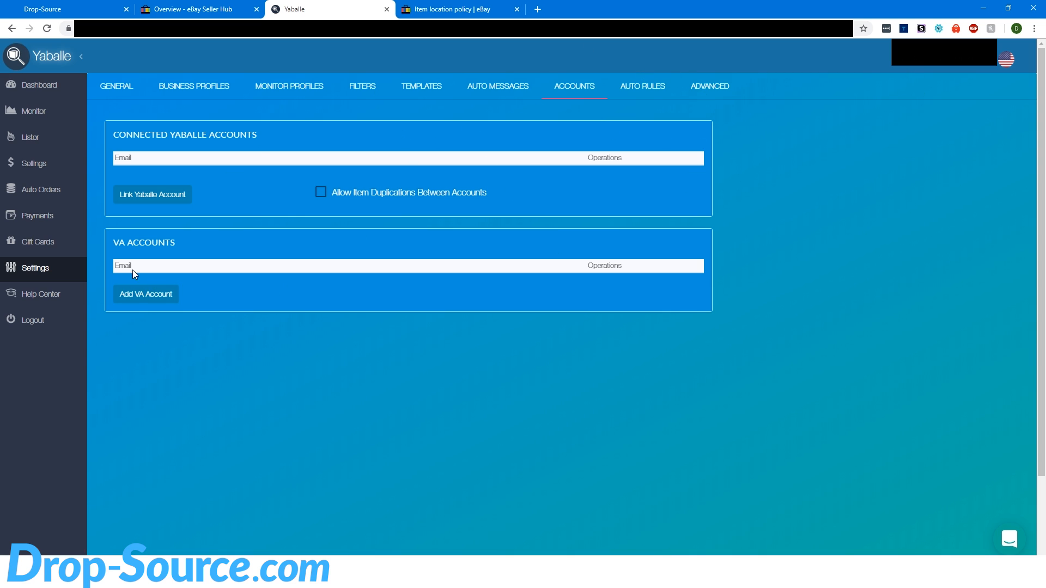
{"action": "triple_click", "coordinate": [136, 243]}
Step: Review the automatic rules for raising and dropping listing profit and the plan they require
{"action": "left_click", "coordinate": [643, 86]}
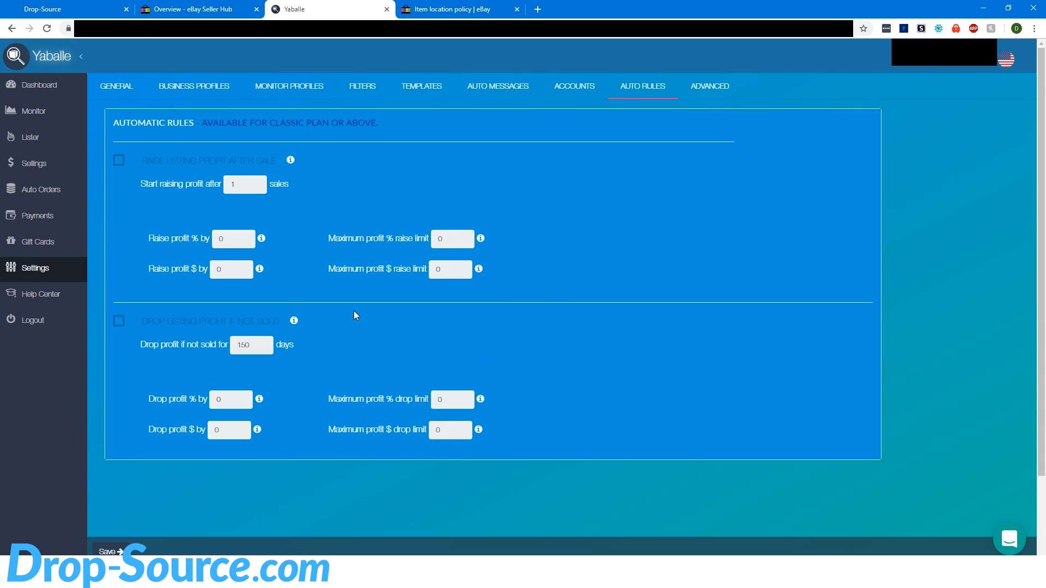
{"action": "left_click_drag", "start_coordinate": [268, 127], "coordinate": [349, 125]}
{"action": "left_click", "coordinate": [498, 173]}
Step: Open the advanced settings and look at the support chat before closing it
{"action": "left_click", "coordinate": [728, 87]}
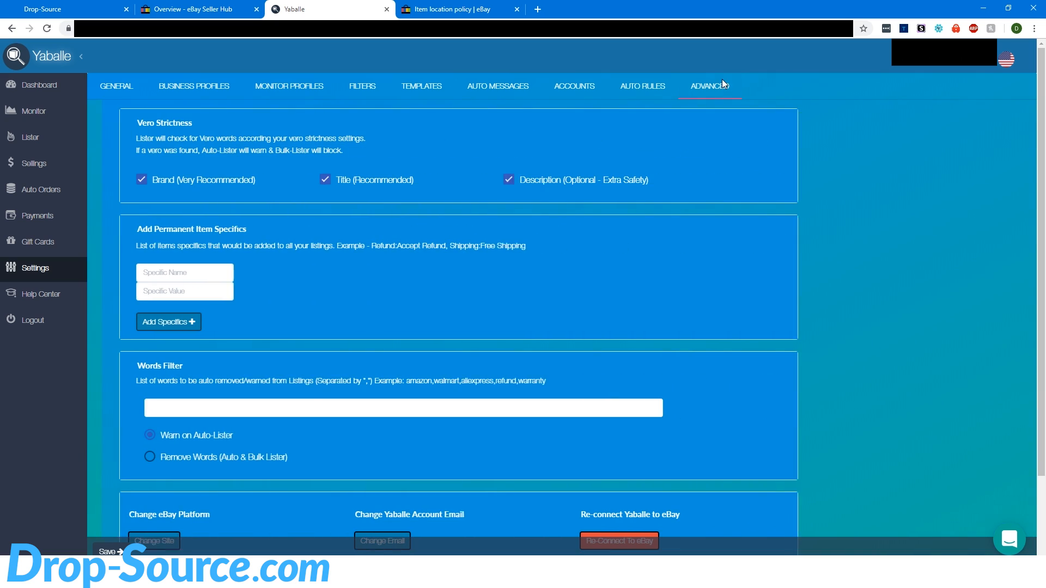
{"action": "left_click", "coordinate": [1009, 540]}
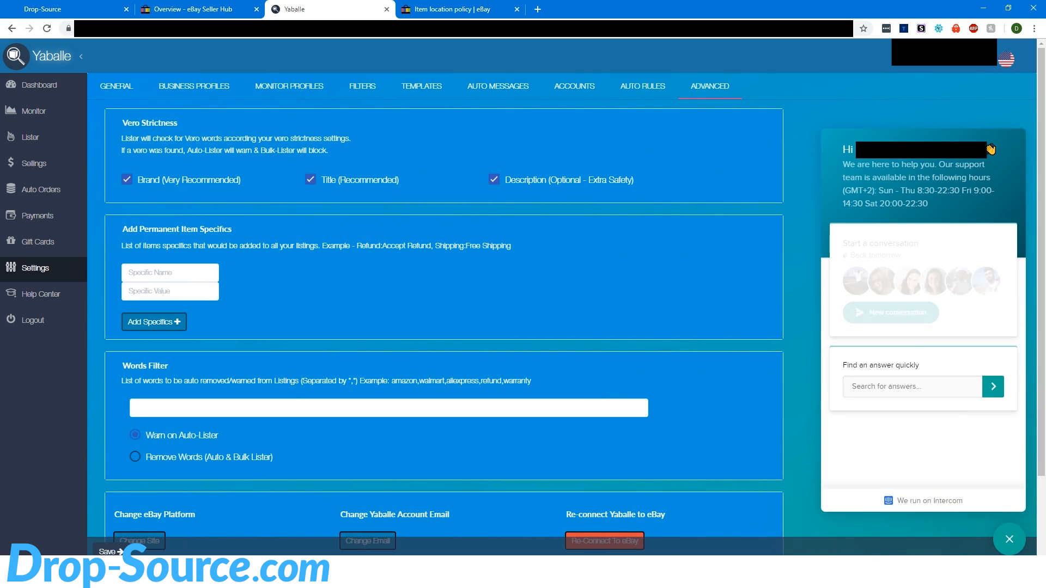
{"action": "left_click", "coordinate": [1009, 539]}
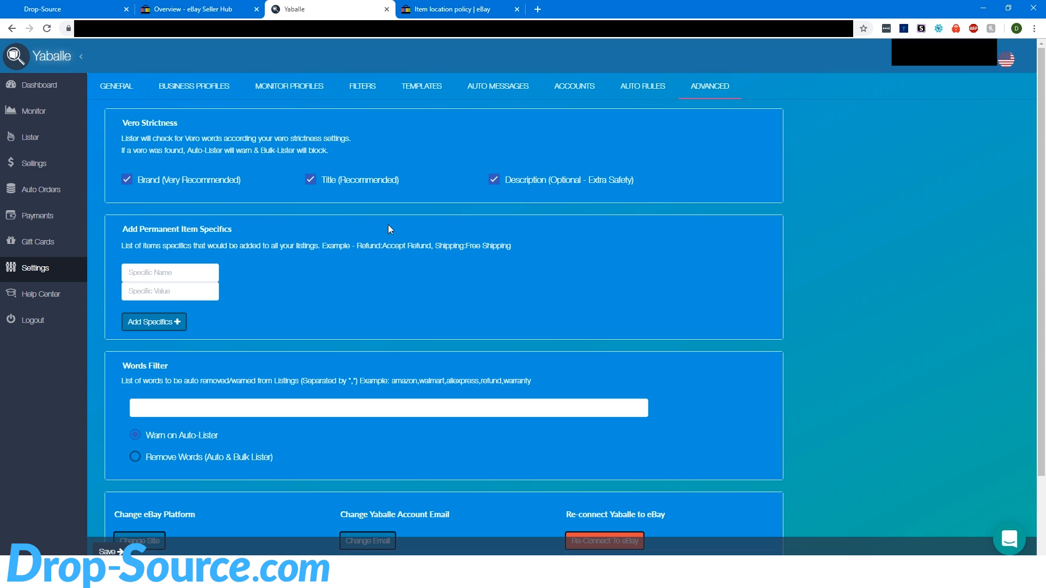
{"action": "left_click", "coordinate": [74, 7]}
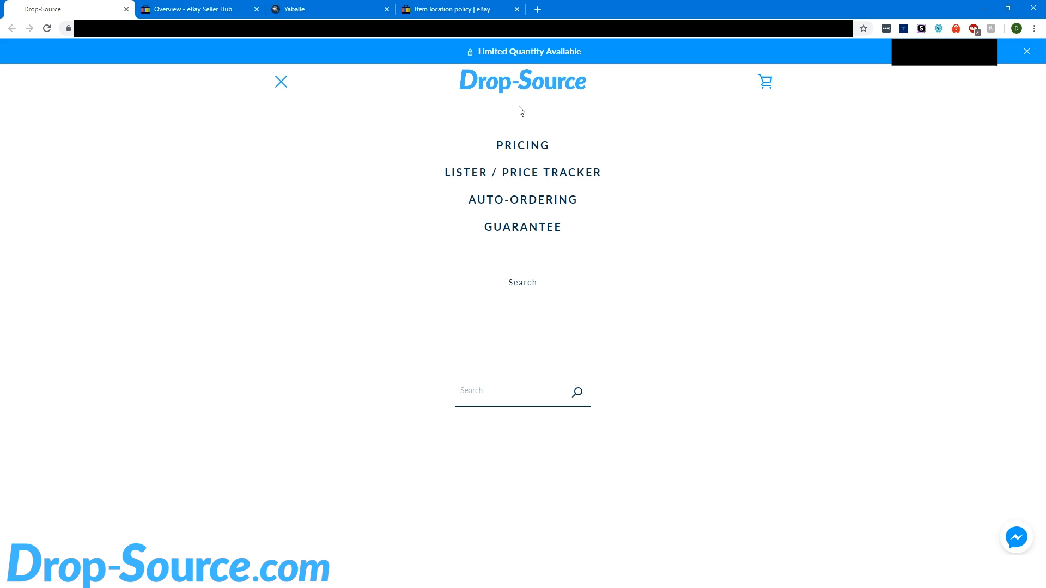
{"action": "left_click", "coordinate": [322, 10]}
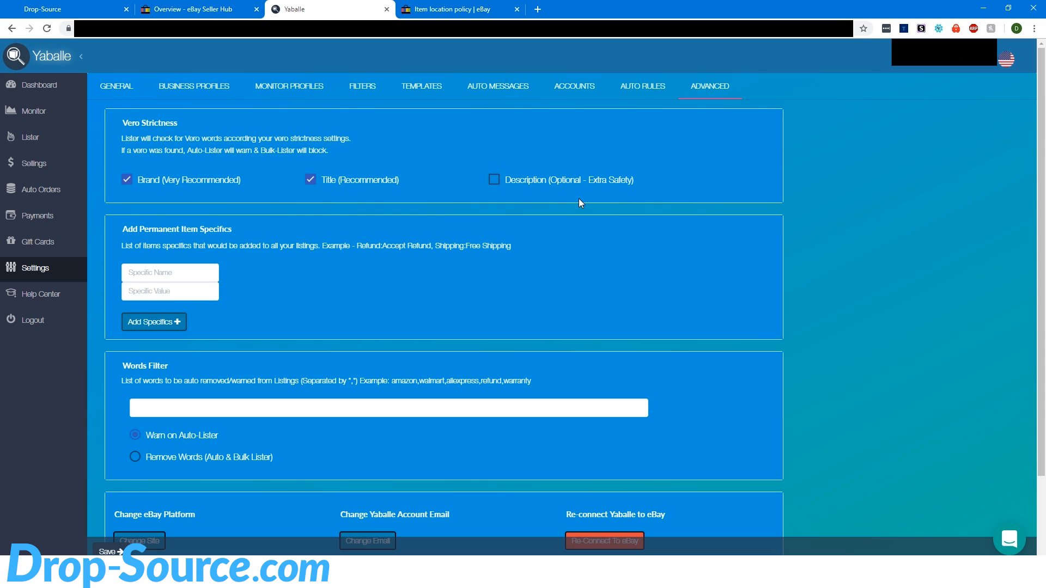
{"action": "left_click", "coordinate": [312, 181]}
{"action": "left_click", "coordinate": [76, 9]}
{"action": "left_click", "coordinate": [310, 9]}
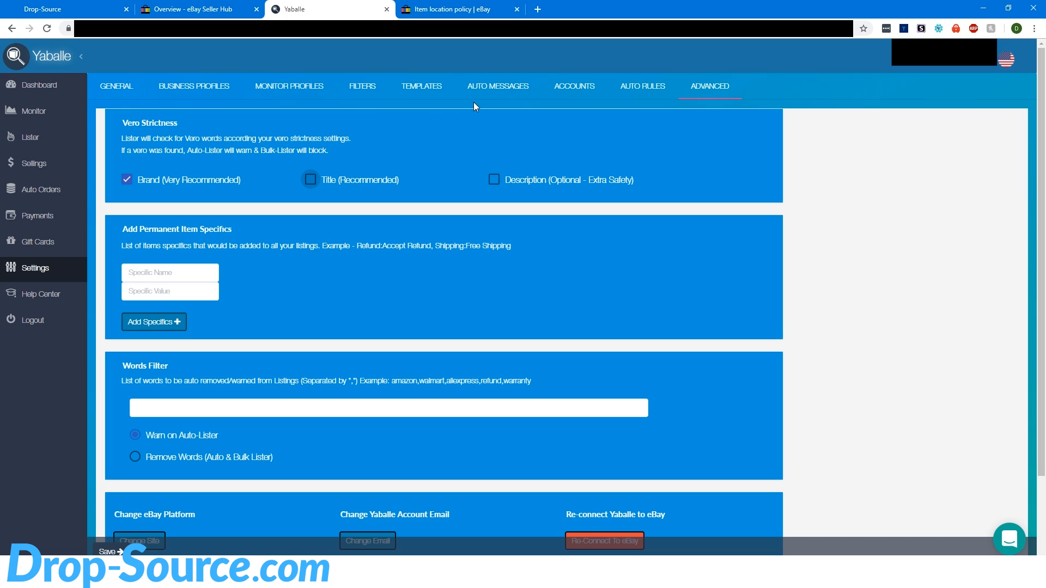
{"action": "left_click", "coordinate": [310, 180]}
{"action": "left_click", "coordinate": [493, 180]}
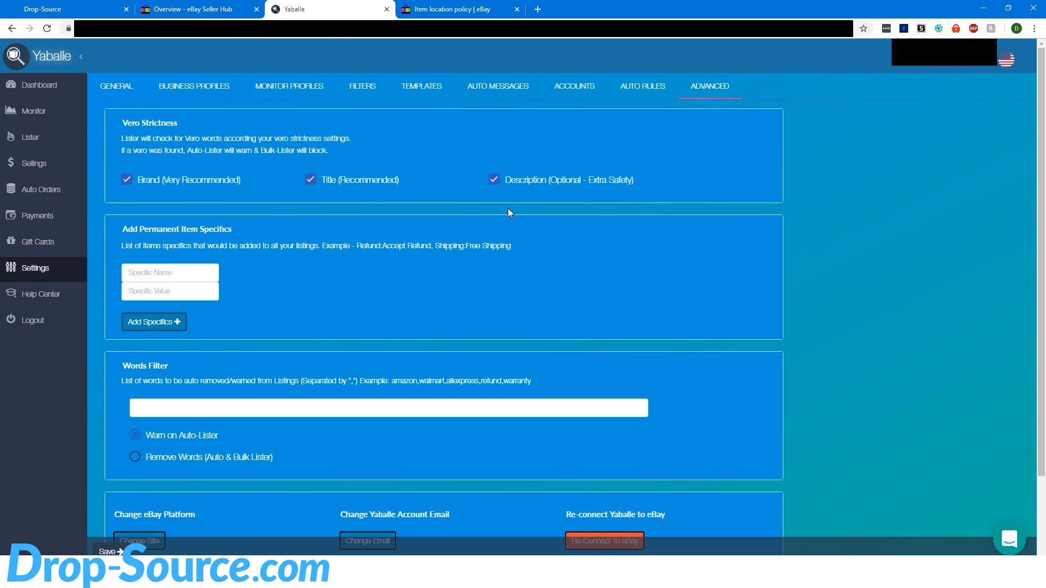
Step: Turn off the Description and Title Vero strictness checks and save the advanced settings
{"action": "left_click", "coordinate": [495, 180]}
{"action": "left_click", "coordinate": [311, 181]}
{"action": "scroll", "coordinate": [166, 163], "scroll_direction": "down", "scroll_amount": 2}
{"action": "scroll", "coordinate": [254, 87], "scroll_direction": "down", "scroll_amount": 1}
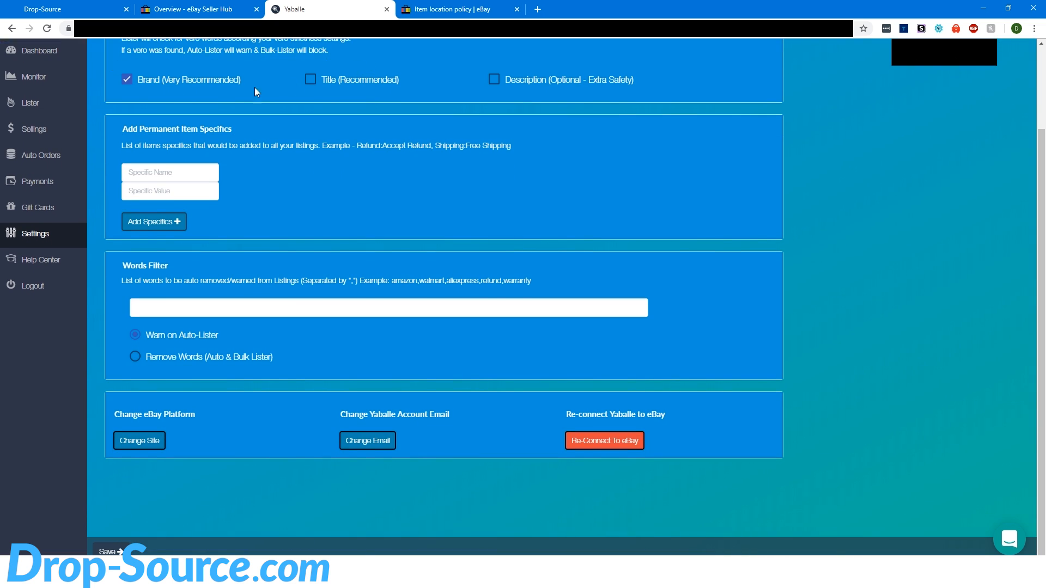
{"action": "left_click", "coordinate": [185, 311]}
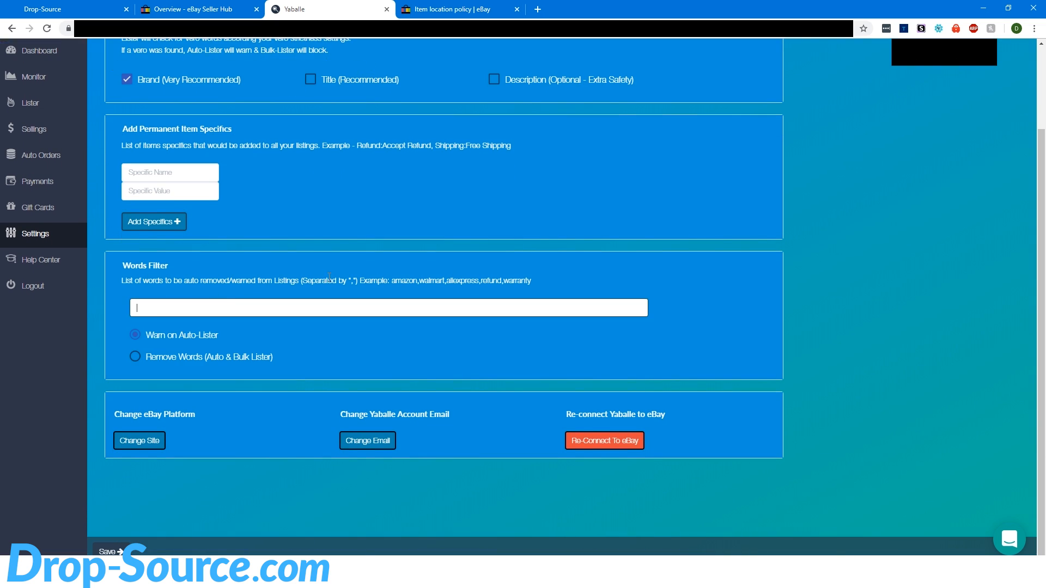
{"action": "left_click", "coordinate": [43, 9]}
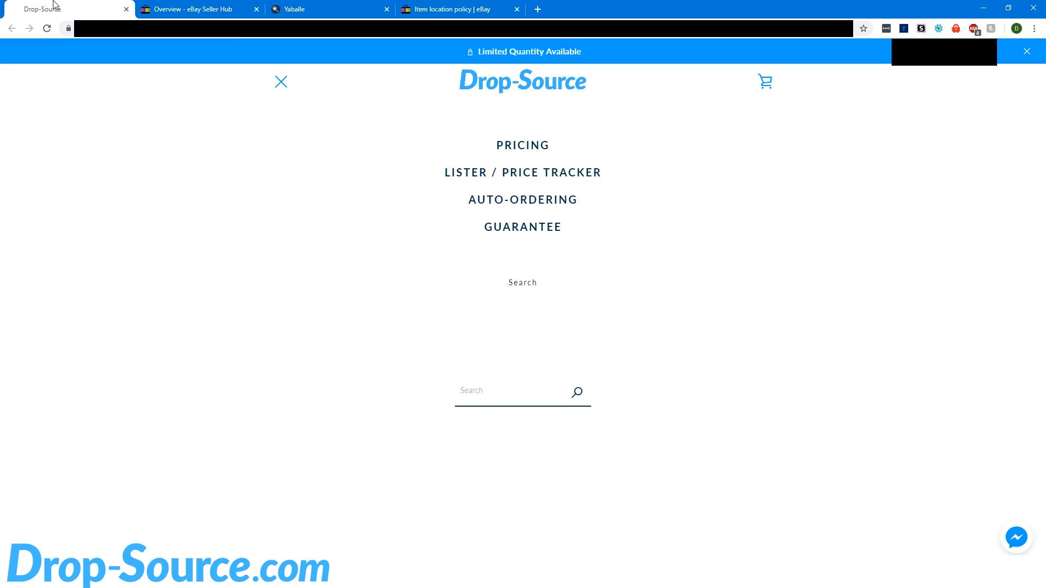
{"action": "left_click", "coordinate": [321, 9]}
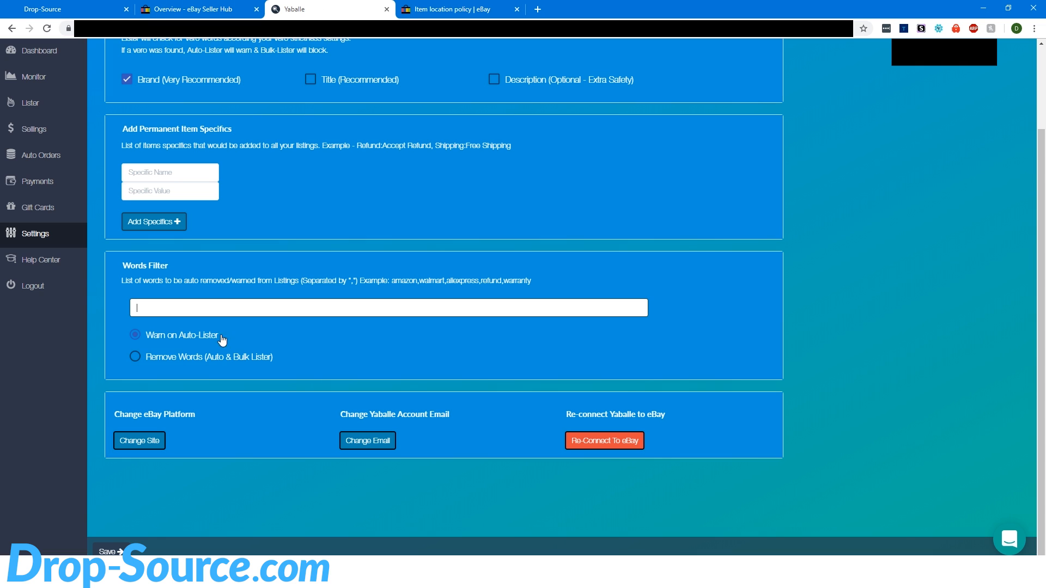
{"action": "scroll", "coordinate": [406, 280], "scroll_direction": "up", "scroll_amount": 2}
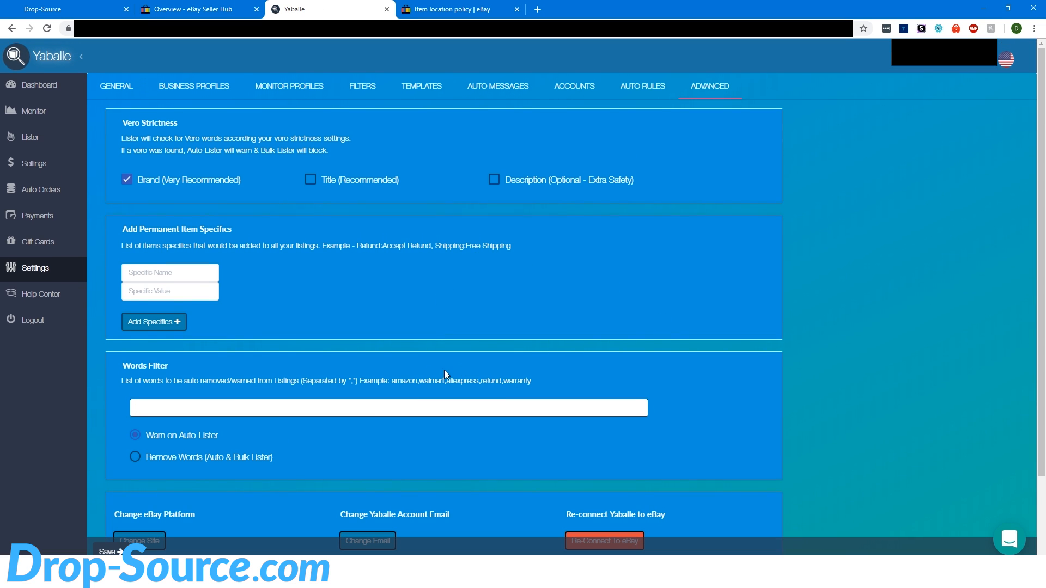
{"action": "left_click", "coordinate": [109, 550]}
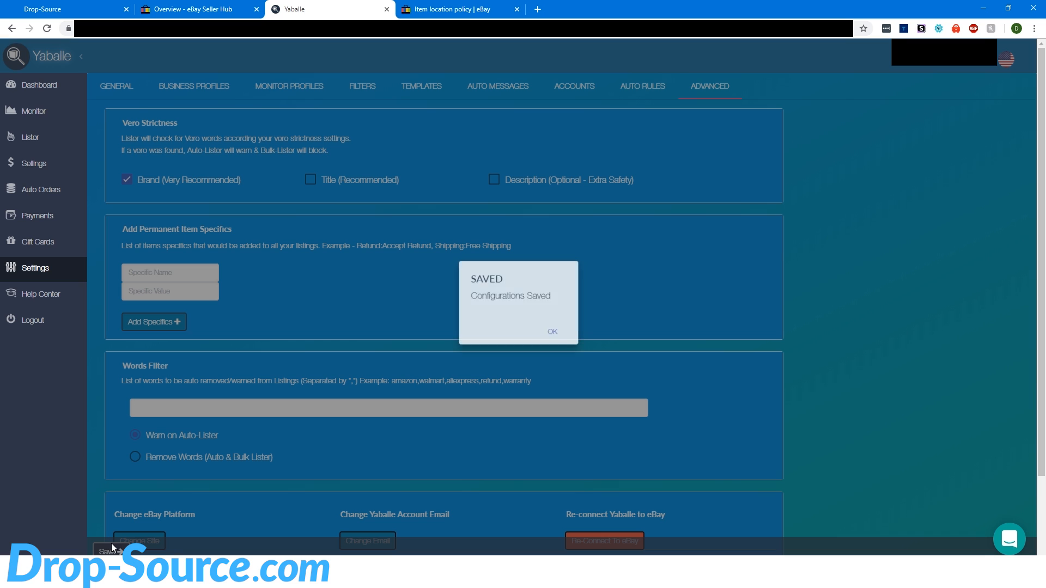
Step: Open the Payments page in a new browser tab and look through the subscription plans
{"action": "left_click", "coordinate": [565, 331]}
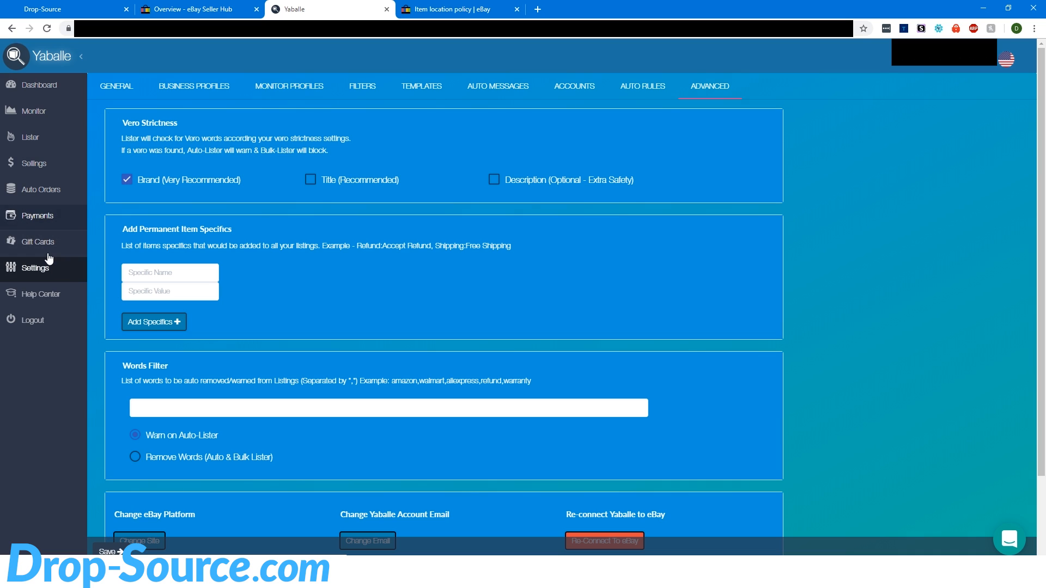
{"action": "right_click", "coordinate": [43, 221]}
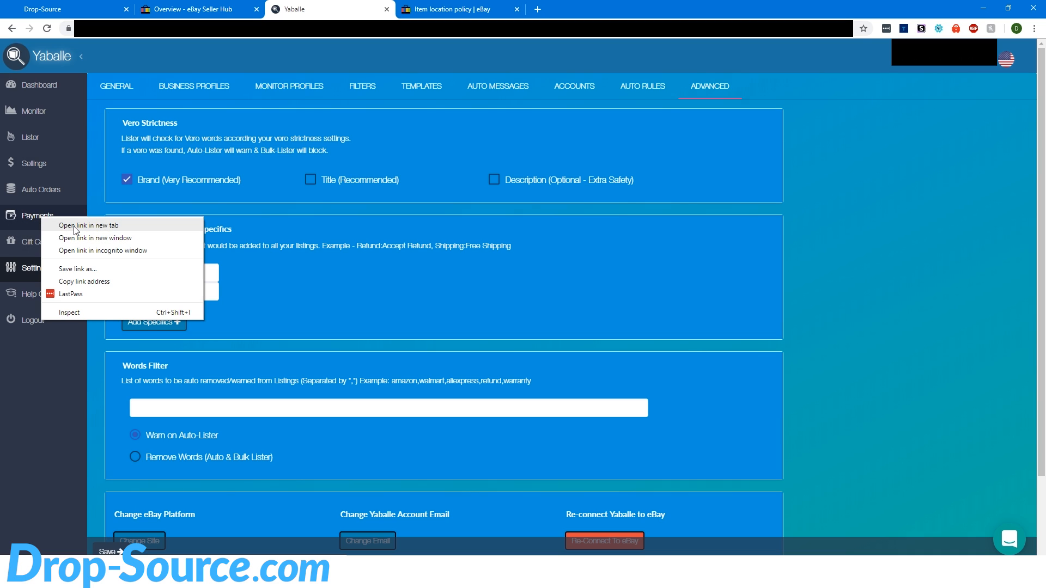
{"action": "left_click", "coordinate": [82, 224]}
{"action": "left_click", "coordinate": [431, 6]}
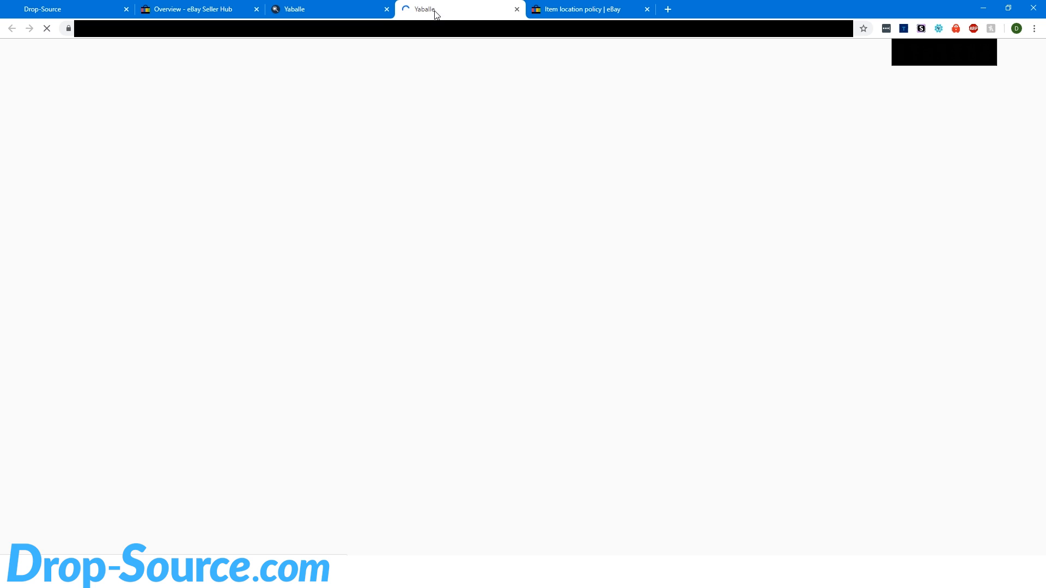
{"action": "scroll", "coordinate": [567, 289], "scroll_direction": "down", "scroll_amount": 3}
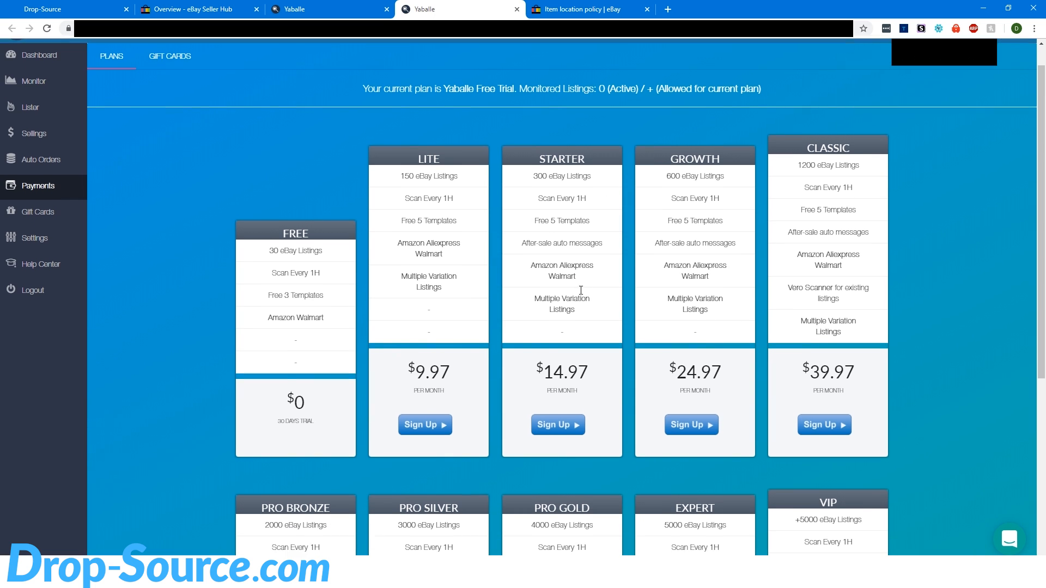
{"action": "scroll", "coordinate": [819, 237], "scroll_direction": "up", "scroll_amount": 2}
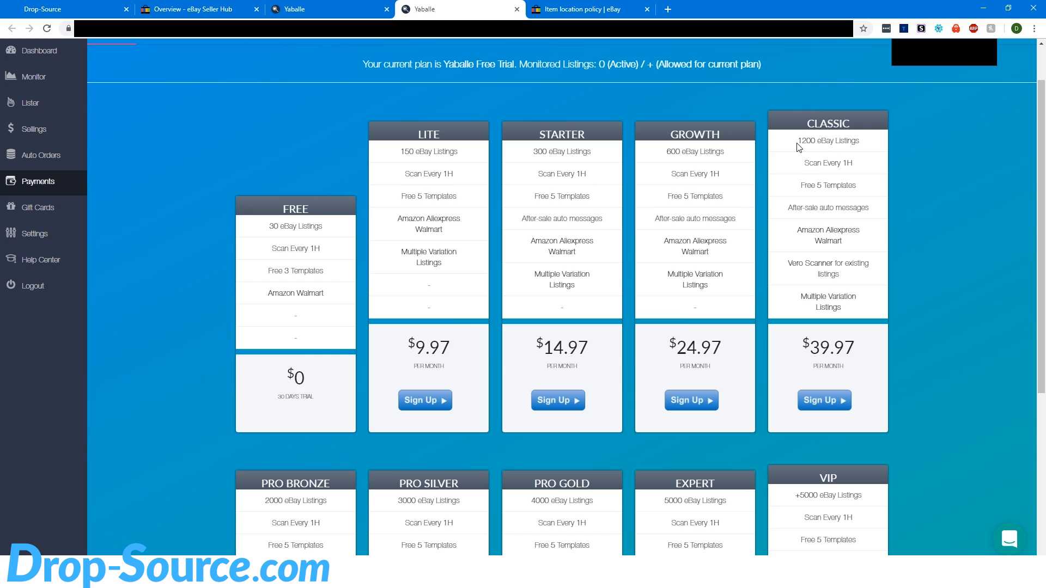
Step: Compare the listing limits and monthly prices of the Classic, Free and higher-tier plans
{"action": "left_click_drag", "start_coordinate": [797, 141], "coordinate": [867, 144]}
{"action": "left_click", "coordinate": [861, 145]}
{"action": "left_click_drag", "start_coordinate": [809, 356], "coordinate": [866, 348]}
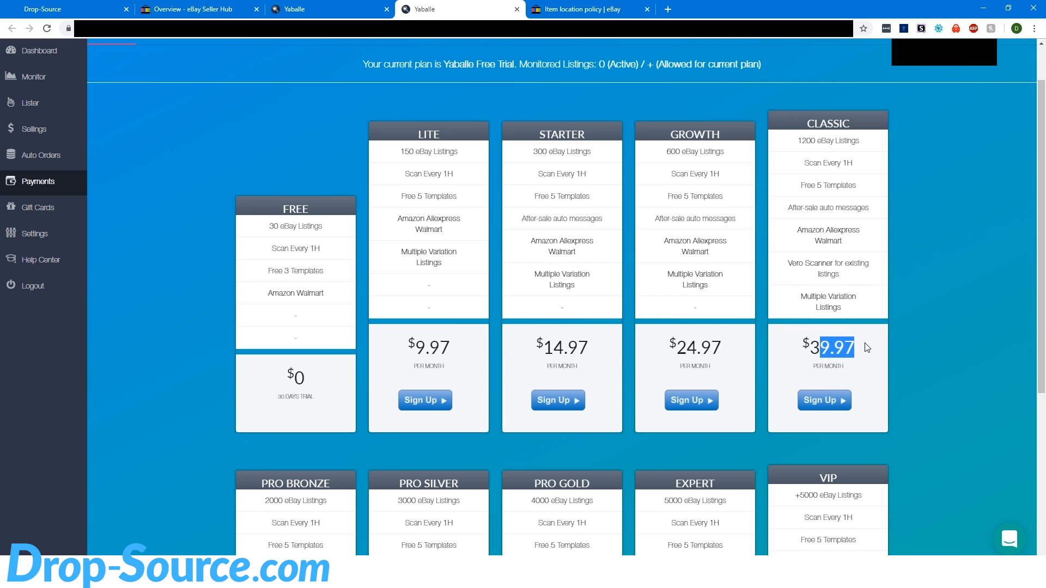
{"action": "left_click", "coordinate": [889, 351]}
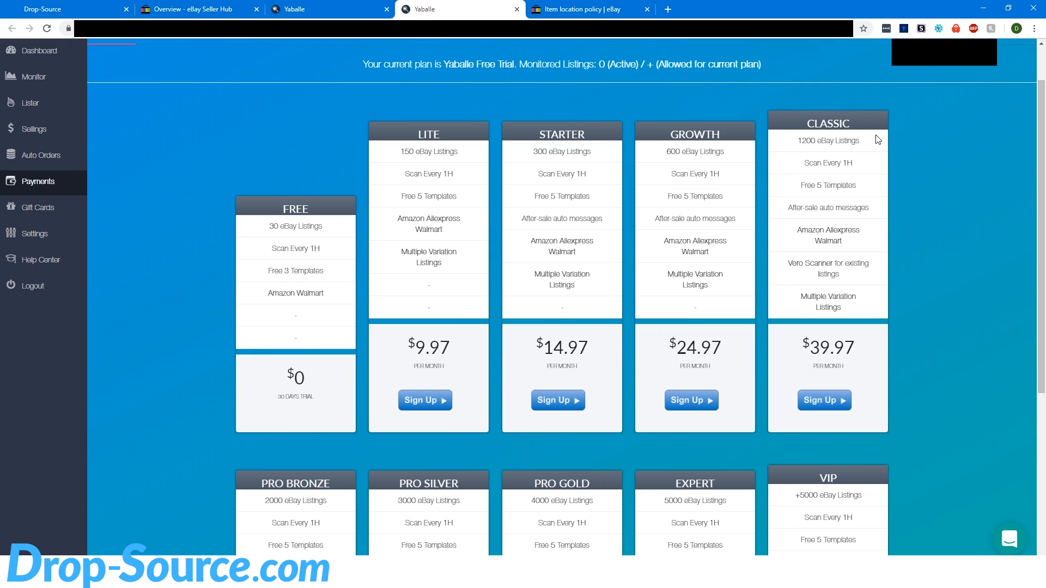
{"action": "left_click_drag", "start_coordinate": [271, 226], "coordinate": [325, 228]}
{"action": "left_click", "coordinate": [320, 219]}
{"action": "scroll", "coordinate": [842, 337], "scroll_direction": "down", "scroll_amount": 3}
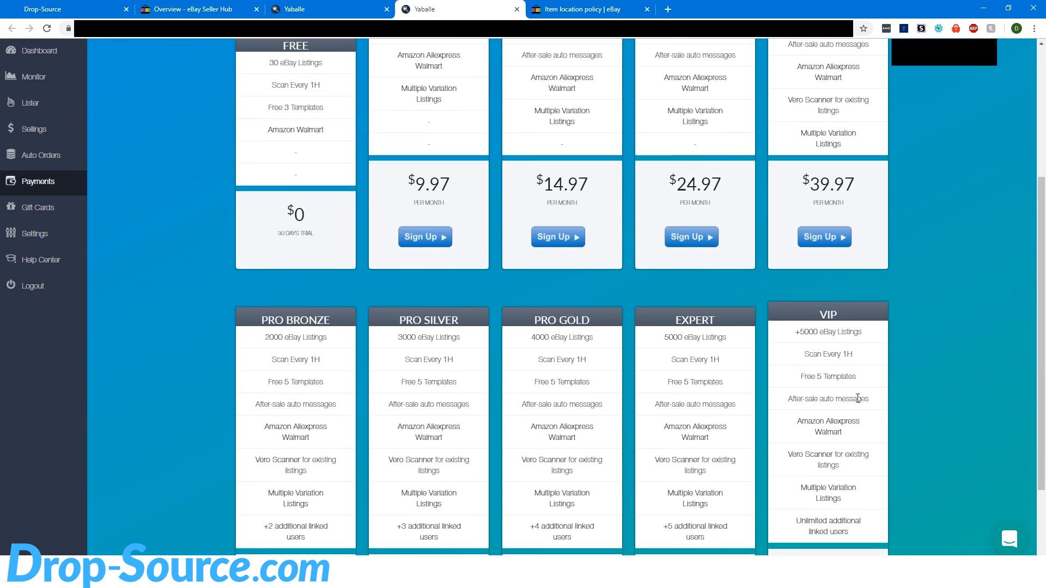
{"action": "scroll", "coordinate": [869, 364], "scroll_direction": "up", "scroll_amount": 3}
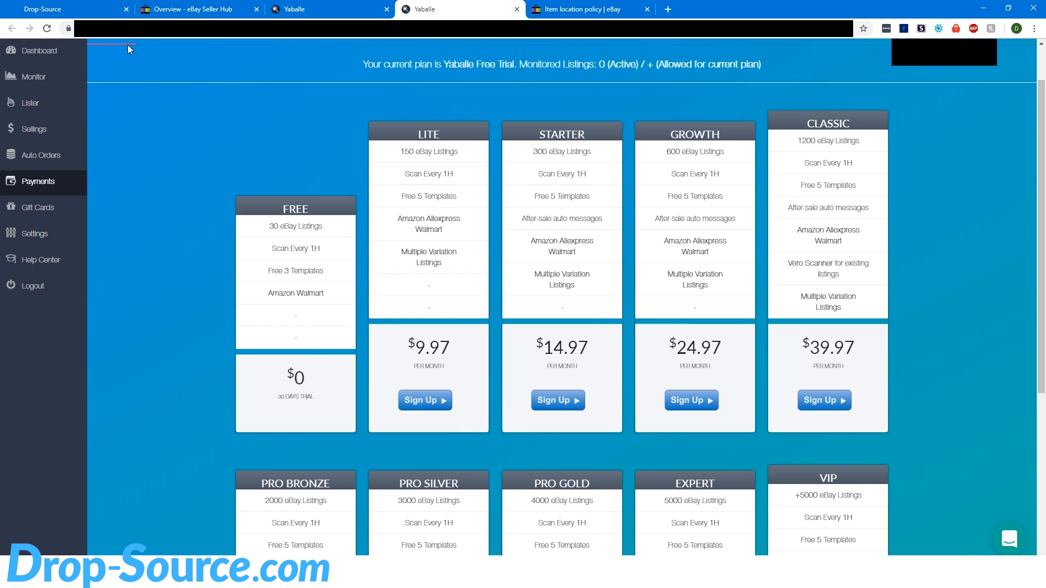
Step: Open the Lister's Bulk Lister page and take a brief look at the 1,000 items.xlsx workbook in Excel
{"action": "left_click", "coordinate": [37, 104]}
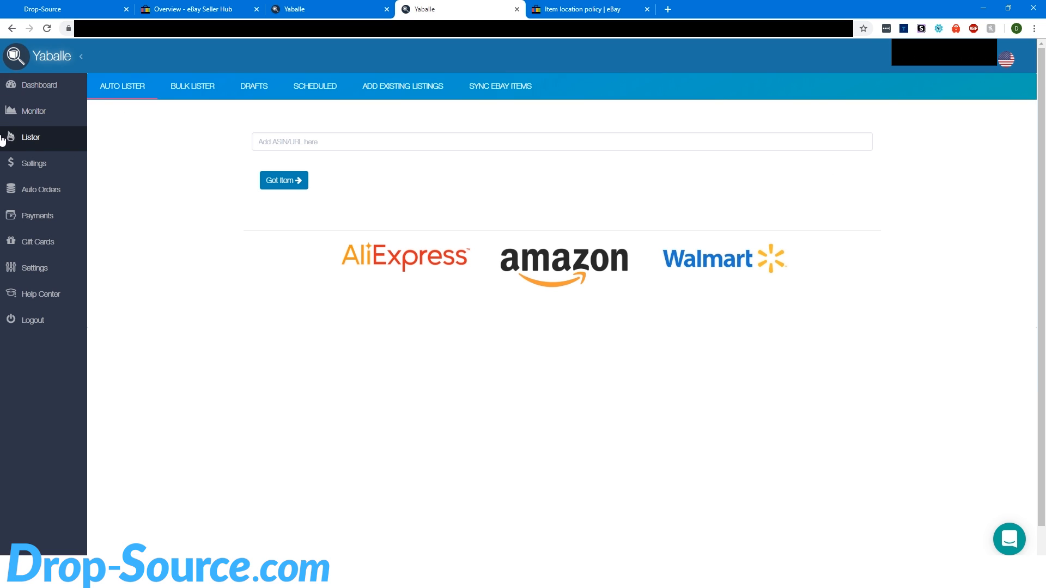
{"action": "left_click", "coordinate": [210, 89]}
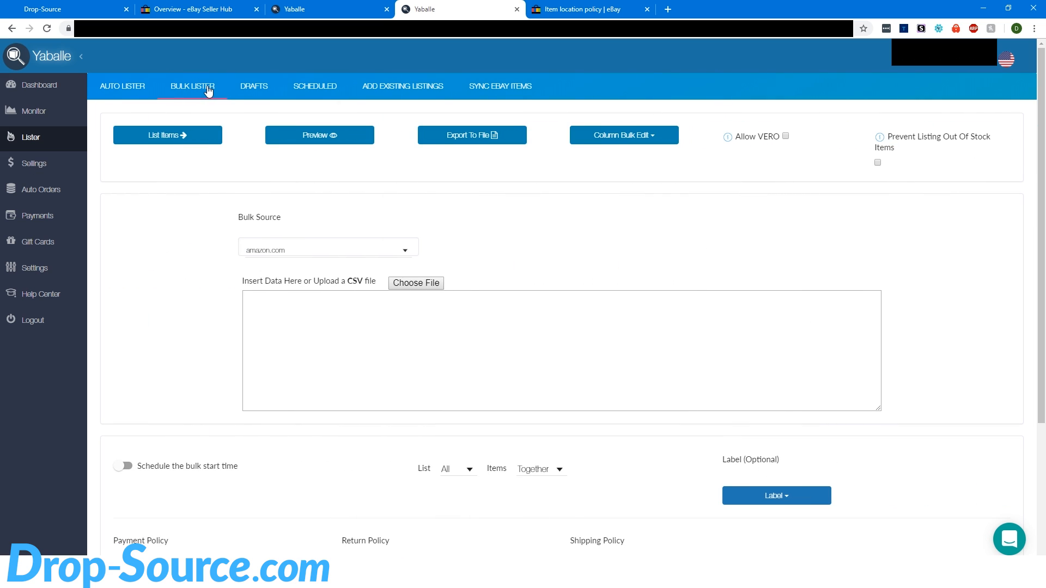
{"action": "left_click", "coordinate": [68, 12]}
{"action": "left_click", "coordinate": [440, 9]}
{"action": "left_click_drag", "start_coordinate": [1045, 98], "coordinate": [811, 63]}
{"action": "left_click", "coordinate": [716, 240]}
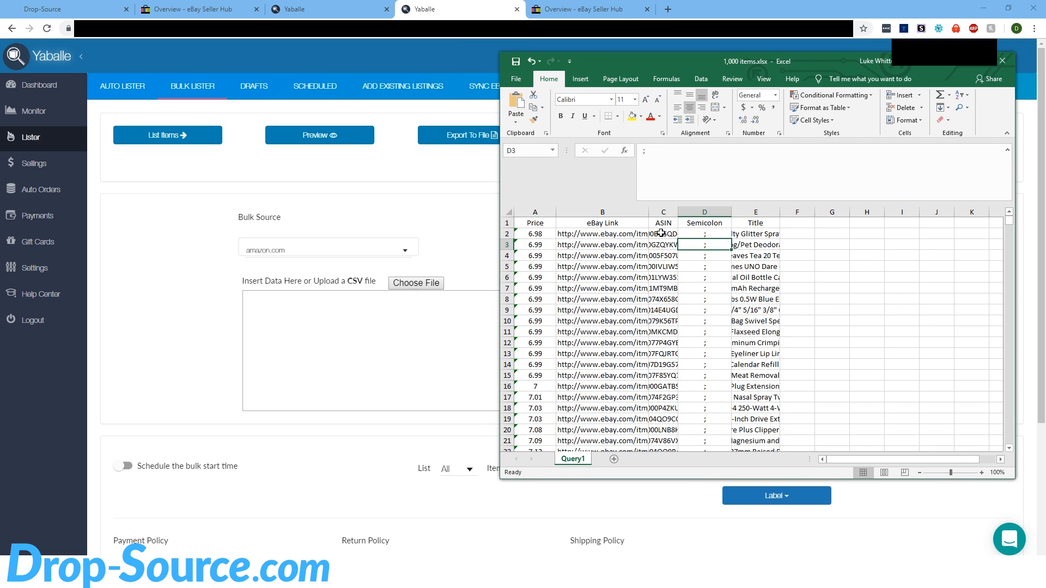
{"action": "left_click_drag", "start_coordinate": [816, 69], "coordinate": [1020, 587]}
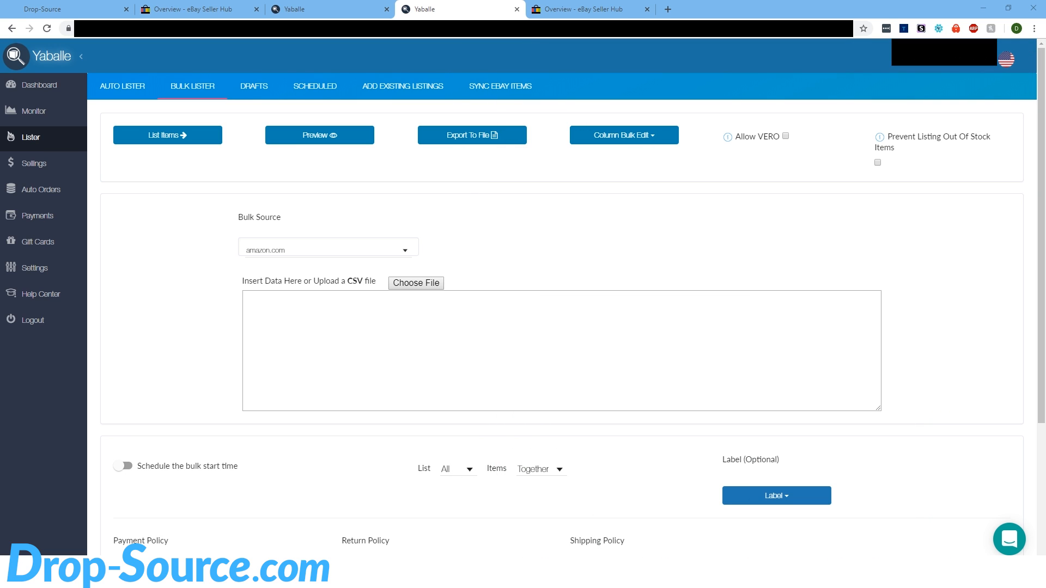
Step: Examine the row formats accepted by the Bulk Lister's data box
{"action": "left_click", "coordinate": [404, 299]}
{"action": "scroll", "coordinate": [526, 252], "scroll_direction": "down", "scroll_amount": 4}
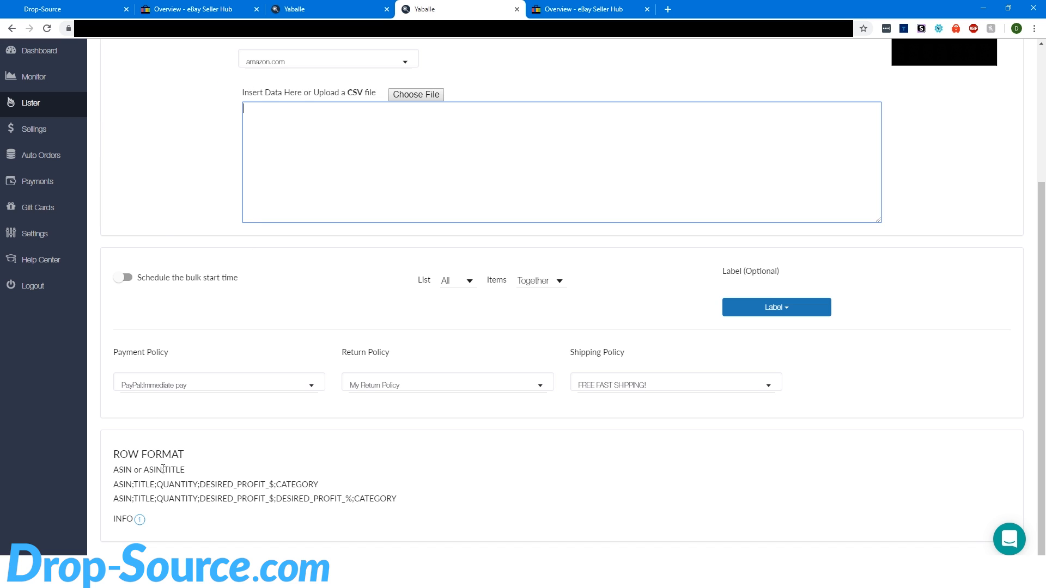
{"action": "left_click_drag", "start_coordinate": [149, 469], "coordinate": [321, 486]}
{"action": "left_click_drag", "start_coordinate": [145, 498], "coordinate": [345, 498]}
{"action": "scroll", "coordinate": [219, 465], "scroll_direction": "up", "scroll_amount": 4}
Step: Switch to the 1,000 items.xlsx workbook in Excel and inspect the first item's eBay link
{"action": "key", "text": "alt+Tab"}
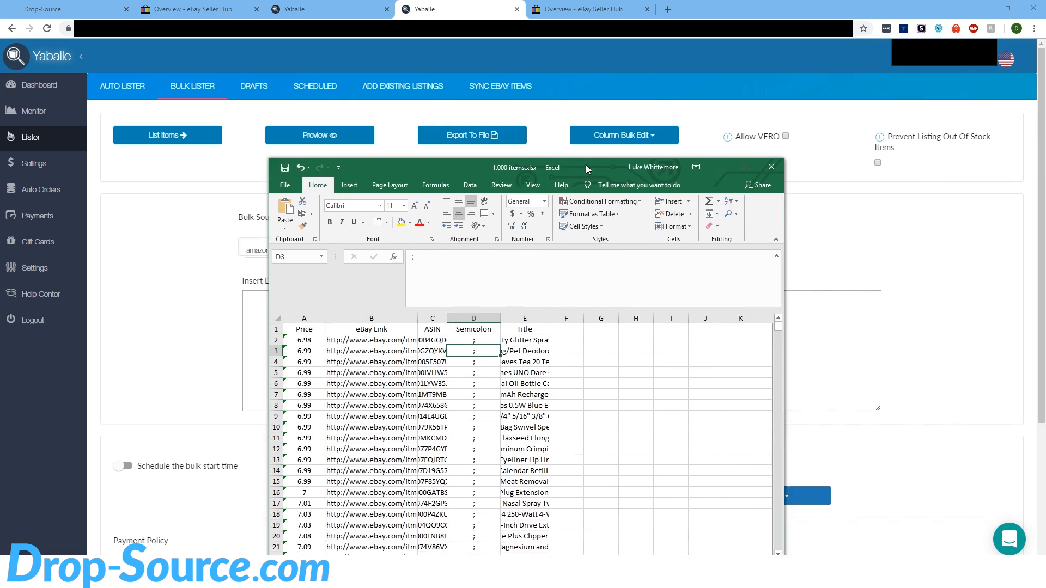
{"action": "left_click_drag", "start_coordinate": [589, 162], "coordinate": [633, 69]}
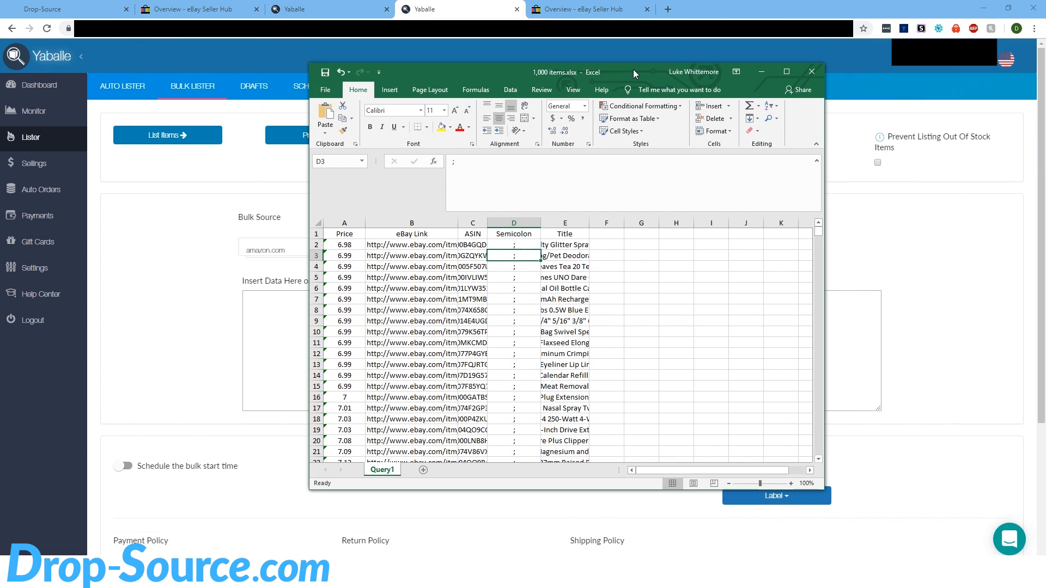
{"action": "left_click", "coordinate": [433, 246]}
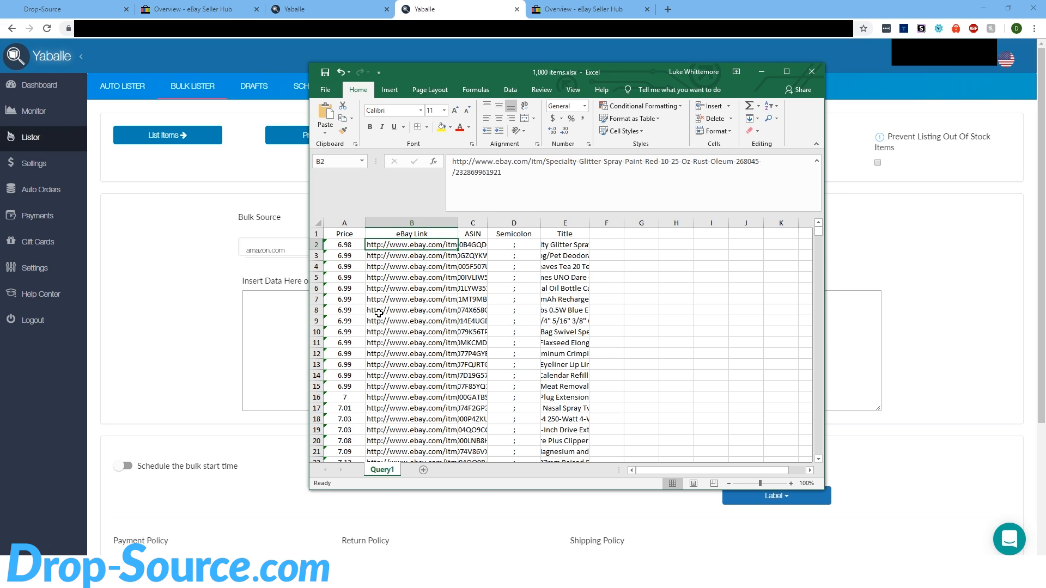
{"action": "left_click", "coordinate": [507, 291]}
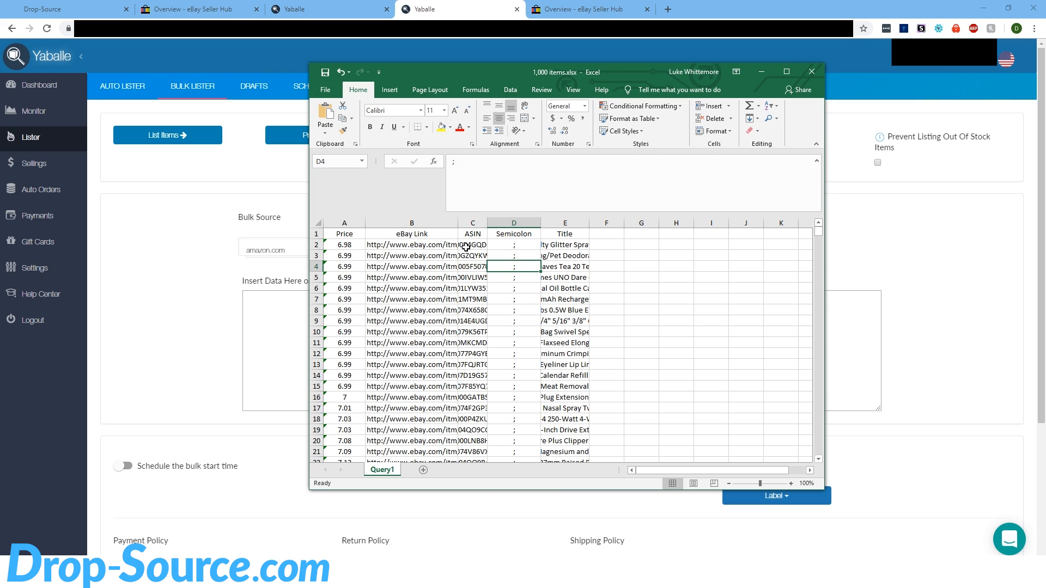
{"action": "left_click", "coordinate": [428, 245]}
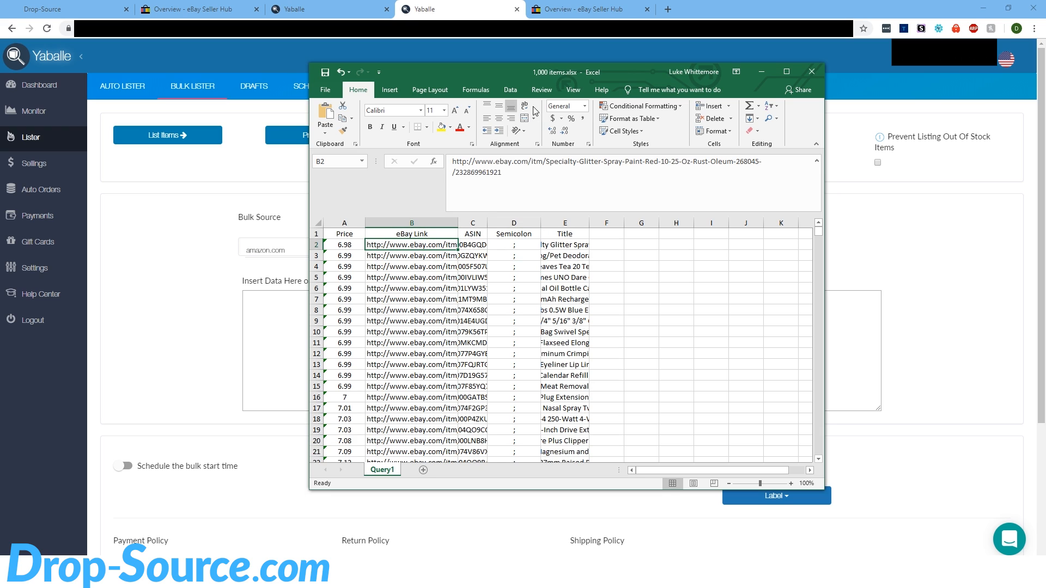
Step: Inspect the ASIN, Semicolon and Title cells of the first item in the workbook
{"action": "left_click", "coordinate": [478, 246]}
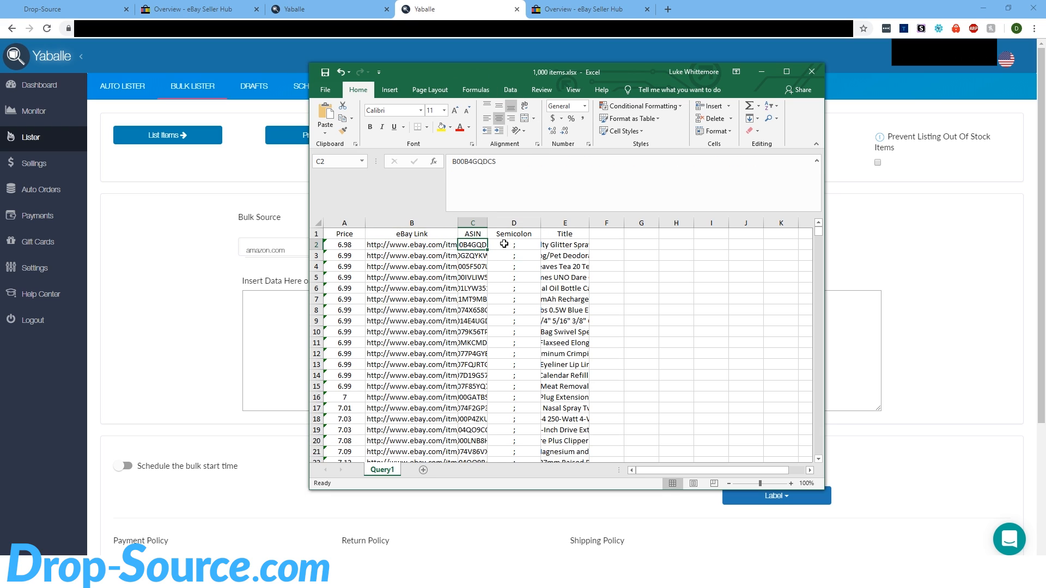
{"action": "left_click", "coordinate": [527, 245], "text": "shift"}
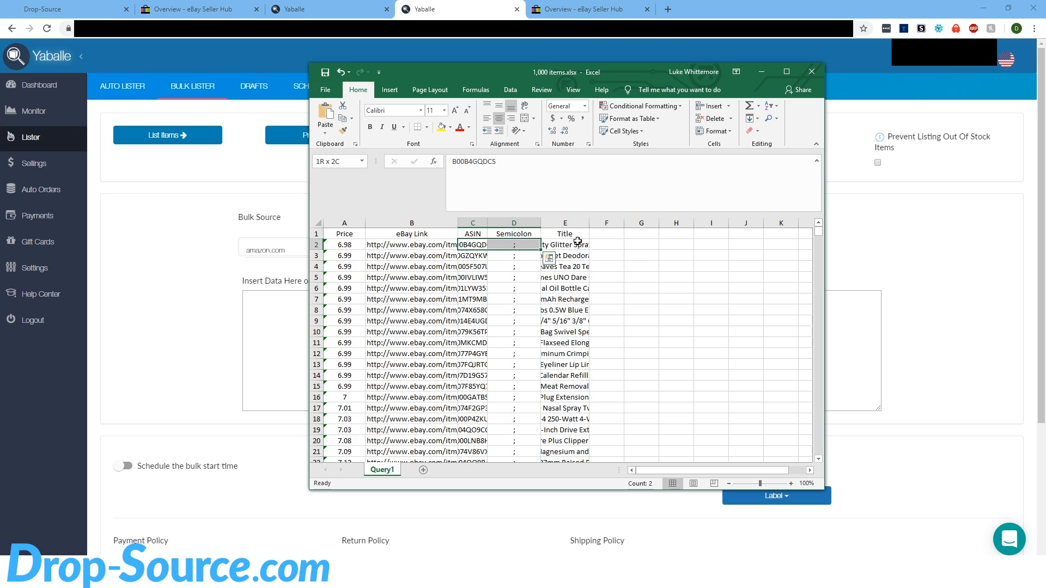
{"action": "left_click", "coordinate": [578, 246], "text": "shift"}
{"action": "left_click", "coordinate": [582, 310]}
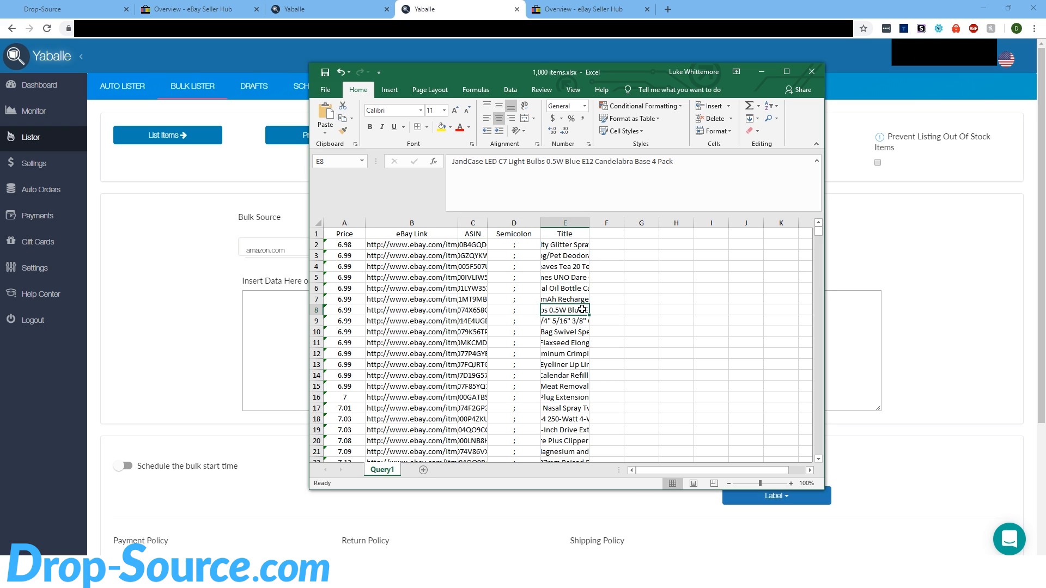
{"action": "left_click", "coordinate": [472, 245]}
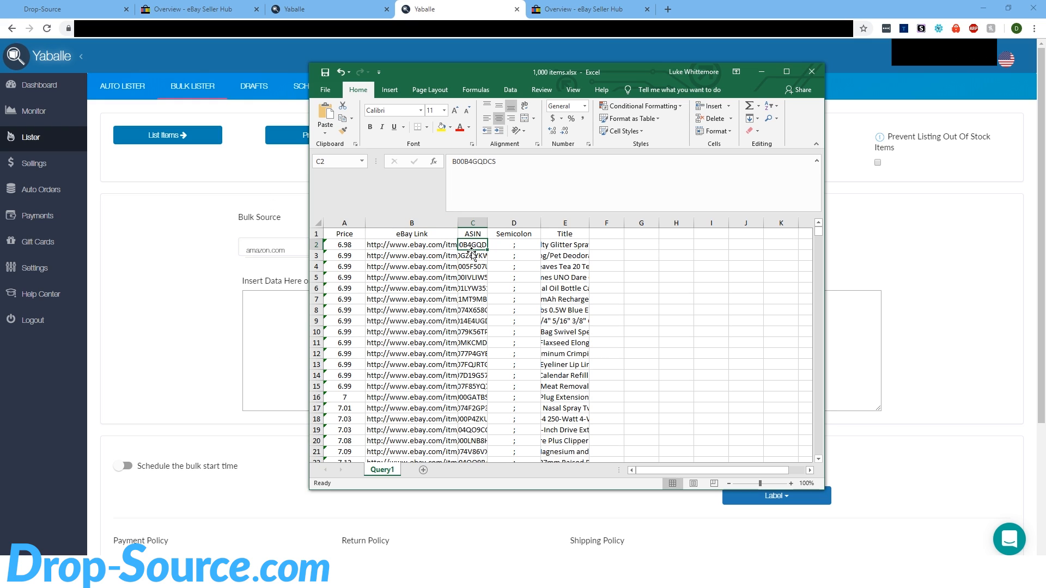
{"action": "left_click", "coordinate": [574, 246]}
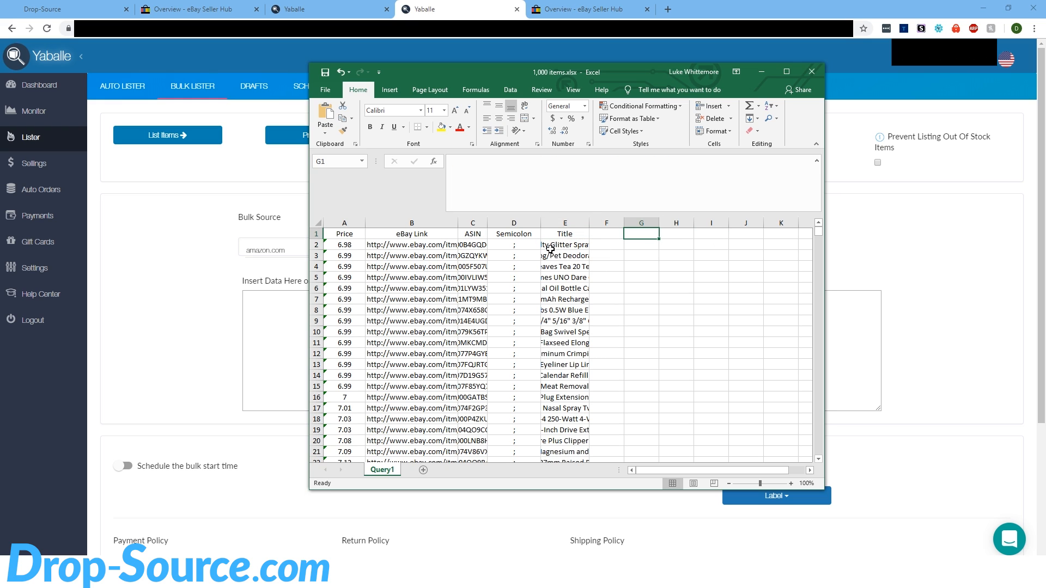
{"action": "left_click", "coordinate": [473, 246]}
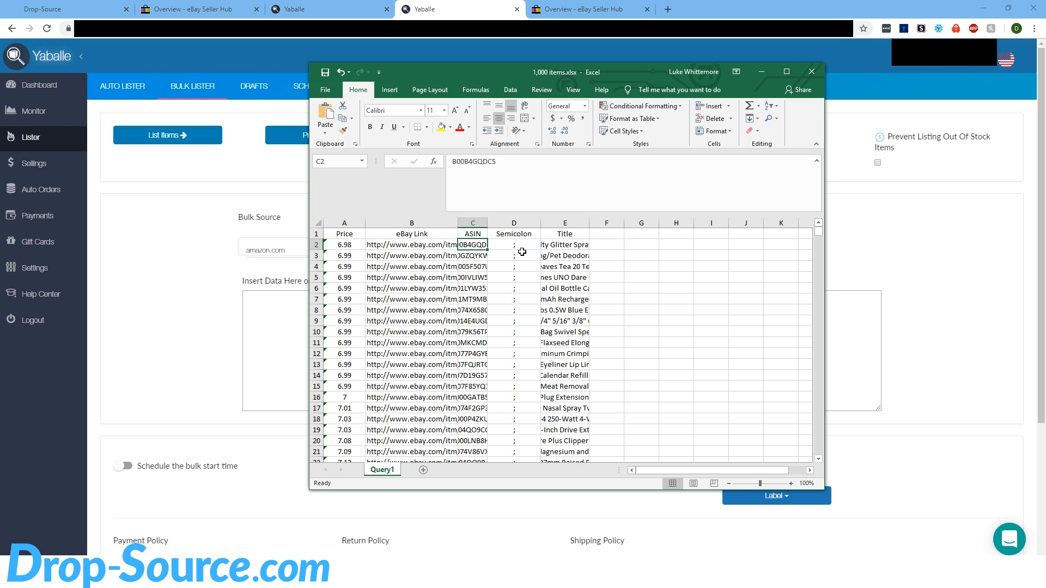
{"action": "left_click", "coordinate": [587, 276]}
Step: Try pasting the ASIN, Semicolon and Title cells from rows 2 to 1000 into the Bulk Lister's data box, and clear them
{"action": "left_click_drag", "start_coordinate": [478, 246], "coordinate": [549, 414]}
{"action": "key", "text": "ctrl+c"}
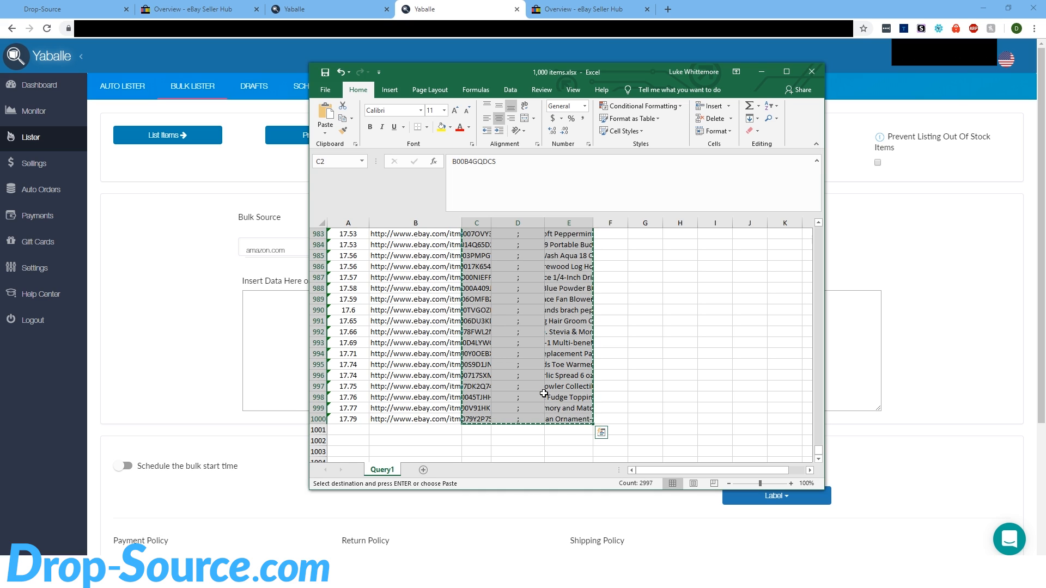
{"action": "left_click", "coordinate": [762, 71]}
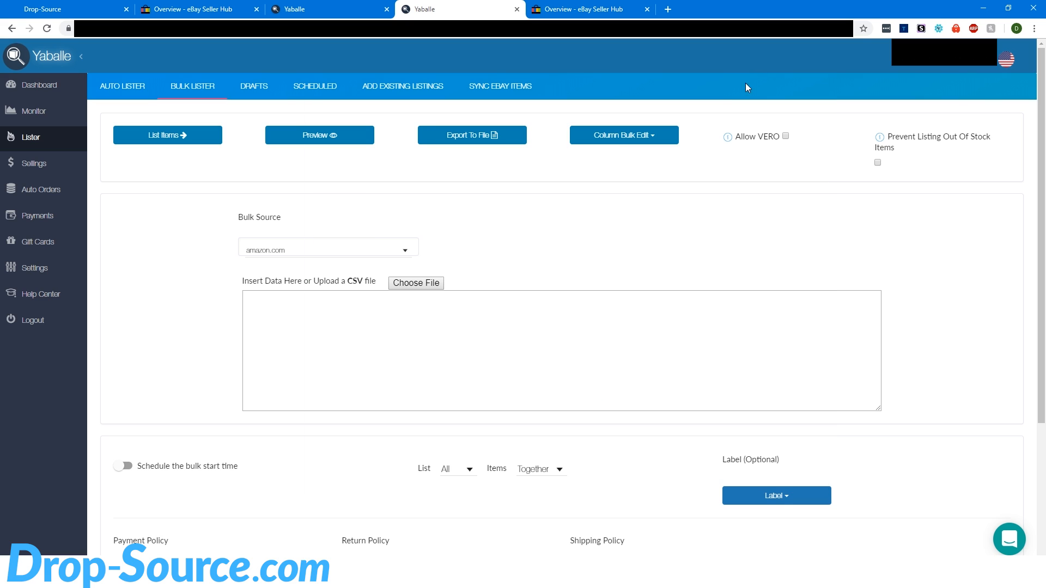
{"action": "left_click", "coordinate": [277, 297]}
{"action": "key", "text": "ctrl+v"}
{"action": "scroll", "coordinate": [418, 238], "scroll_direction": "down", "scroll_amount": 1}
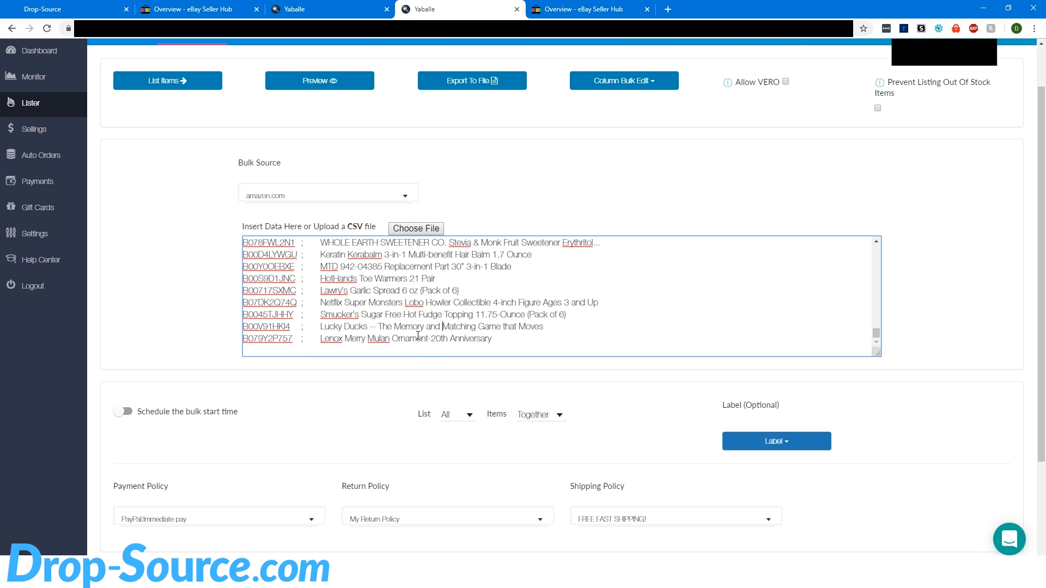
{"action": "key", "text": "ctrl+a"}
{"action": "key", "text": "BackSpace"}
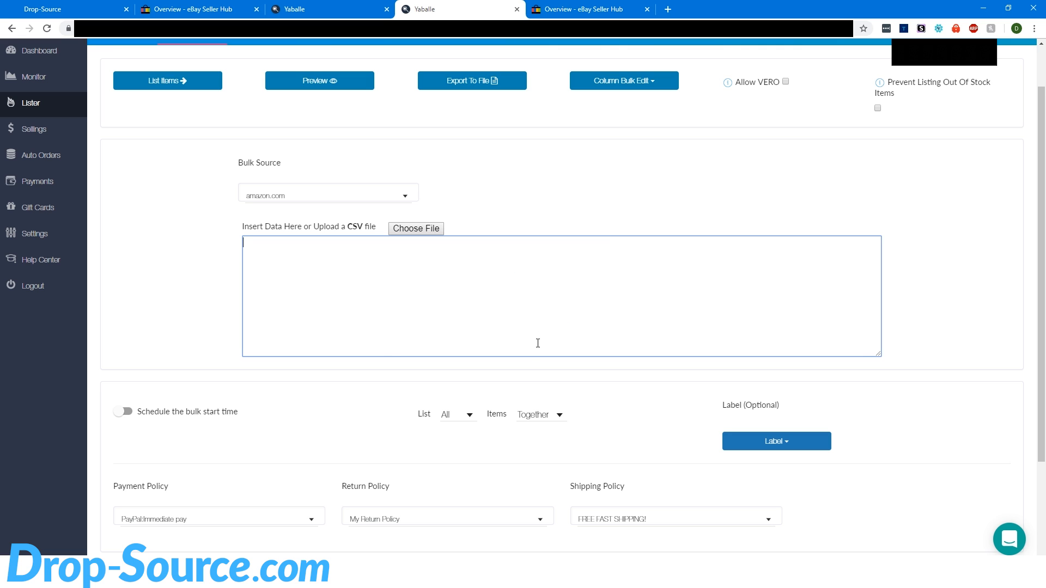
Step: Switch to the 1,000 items workbook in Excel and enter =CONCATENATE(C1000,D1000,E1000) in cell H1000
{"action": "key", "text": "alt+Tab"}
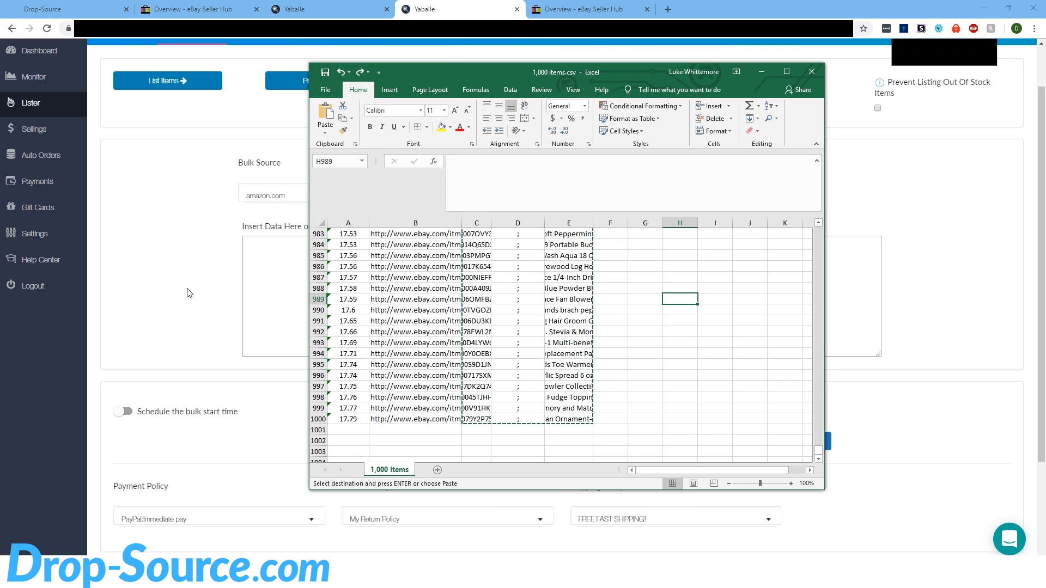
{"action": "left_click", "coordinate": [634, 351]}
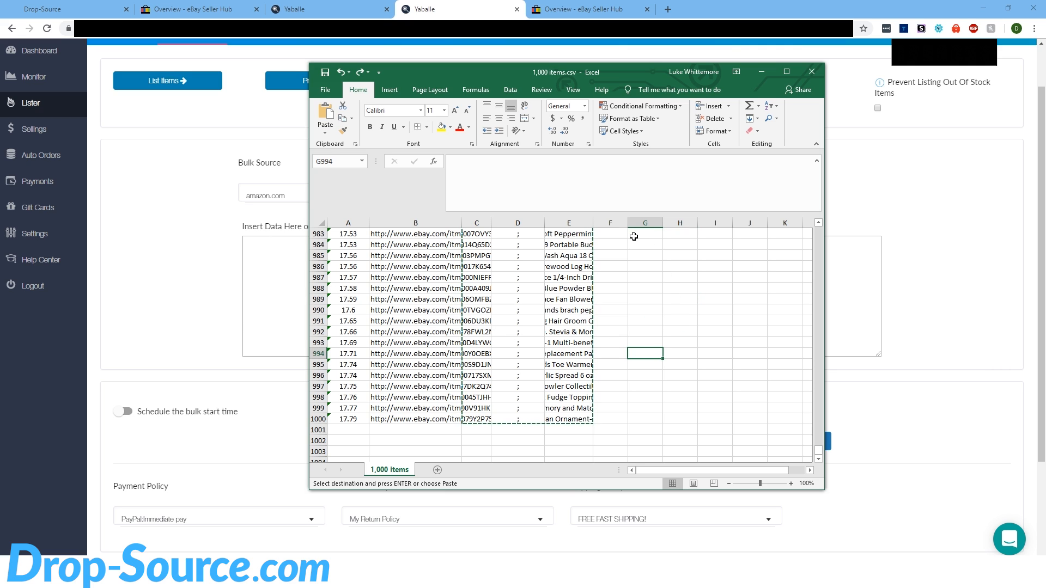
{"action": "double_click", "coordinate": [678, 234]}
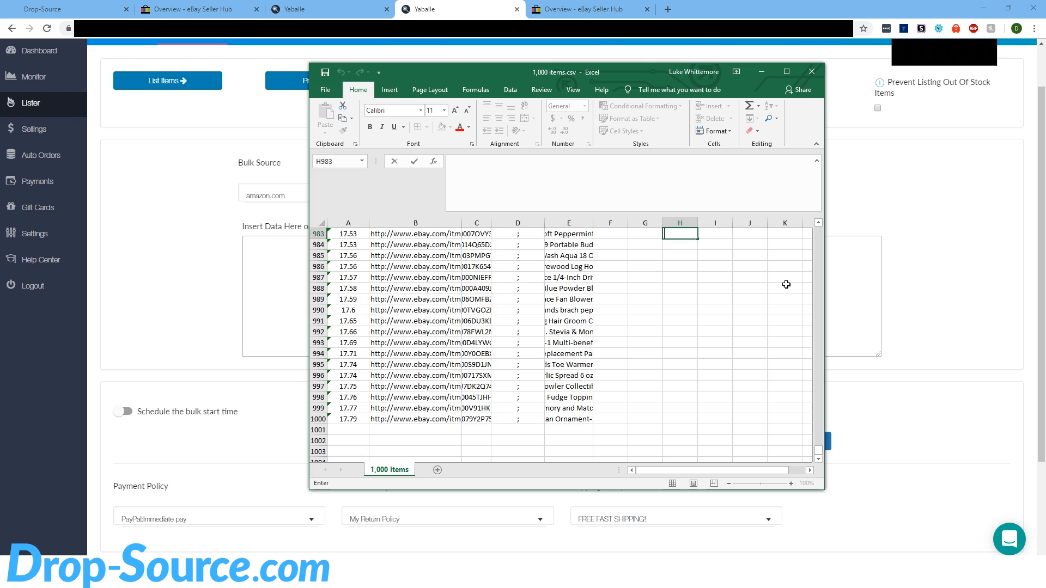
{"action": "left_click", "coordinate": [679, 419]}
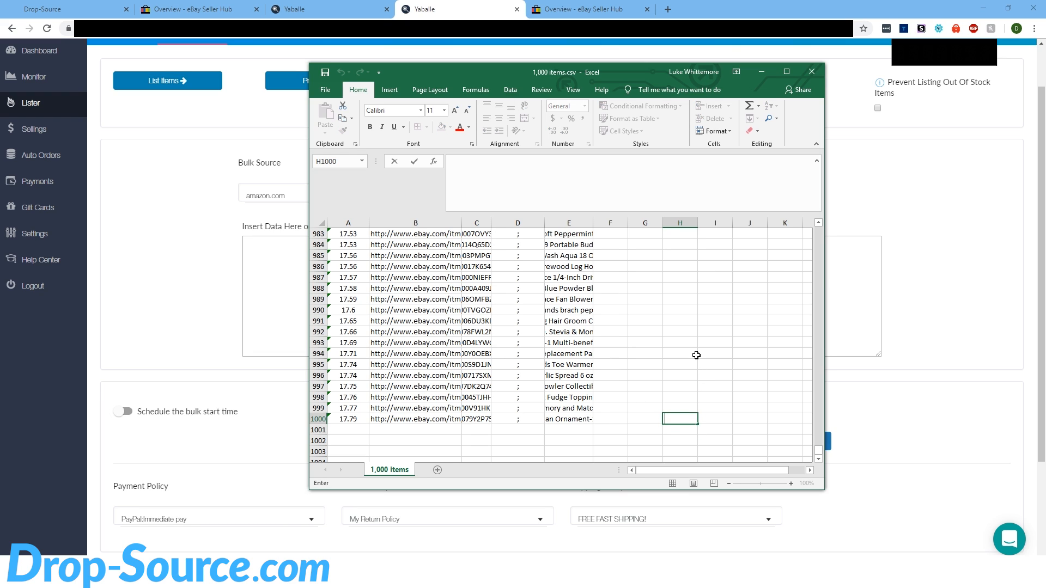
{"action": "type", "text": "=con"}
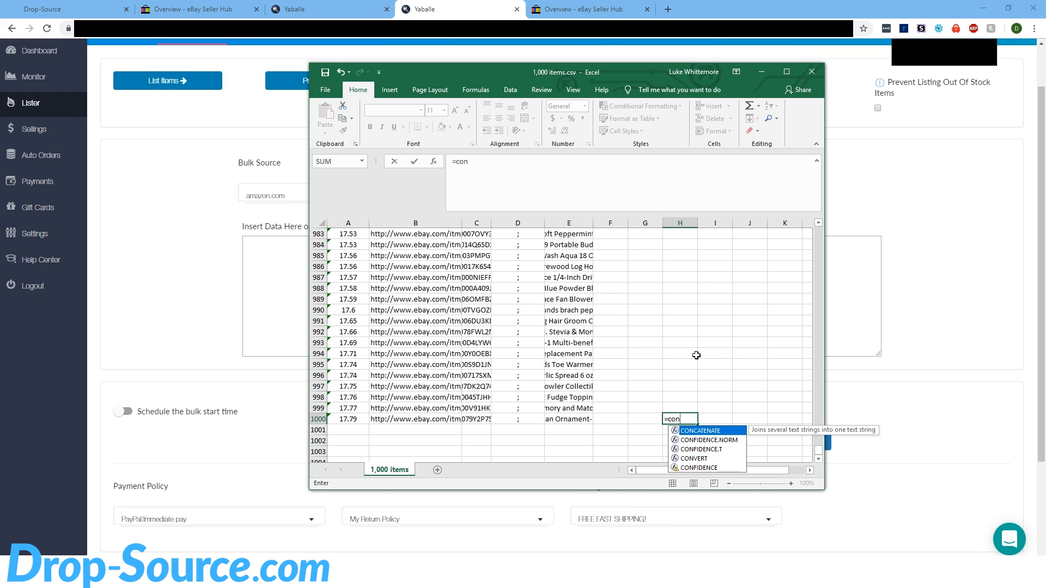
{"action": "double_click", "coordinate": [712, 431]}
{"action": "type", "text": ")"}
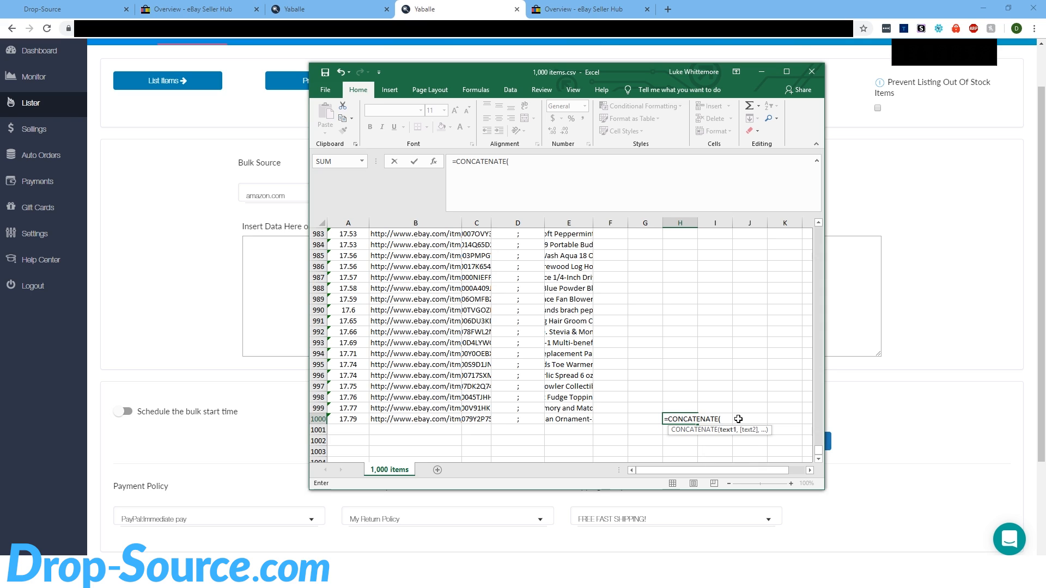
{"action": "type", "text": "C"}
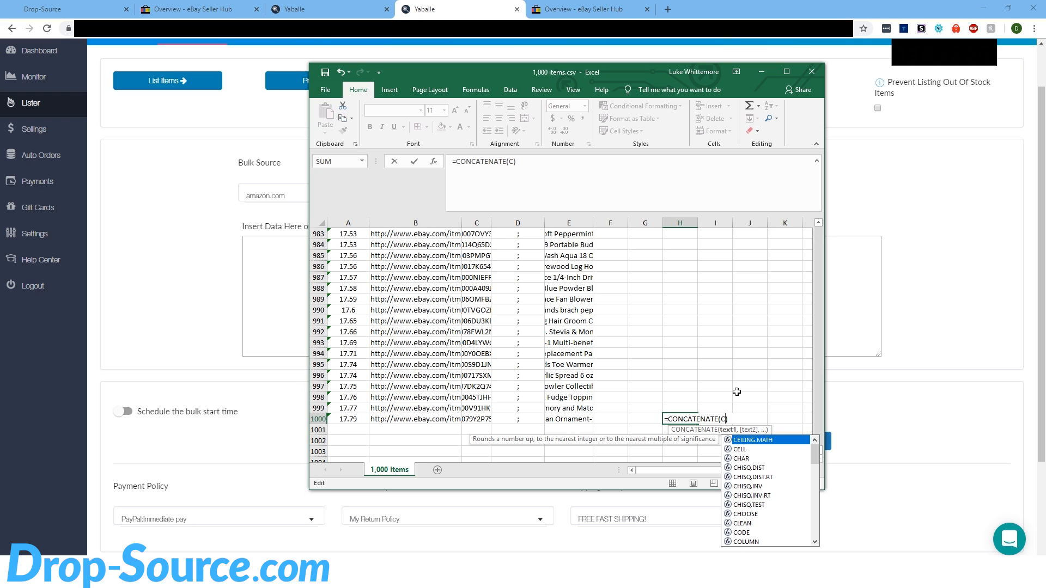
{"action": "type", "text": "1000,"}
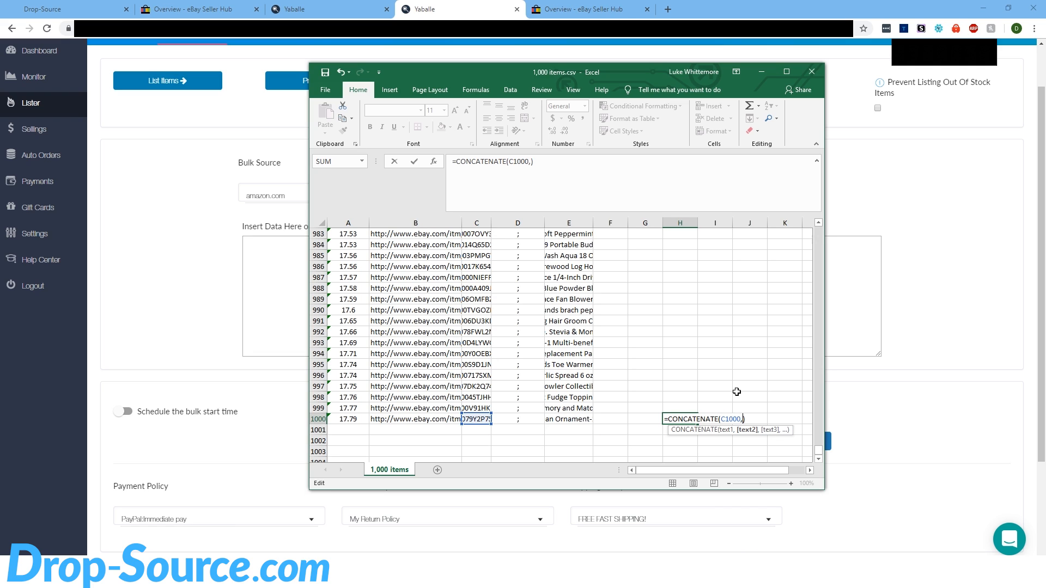
{"action": "type", "text": "D"}
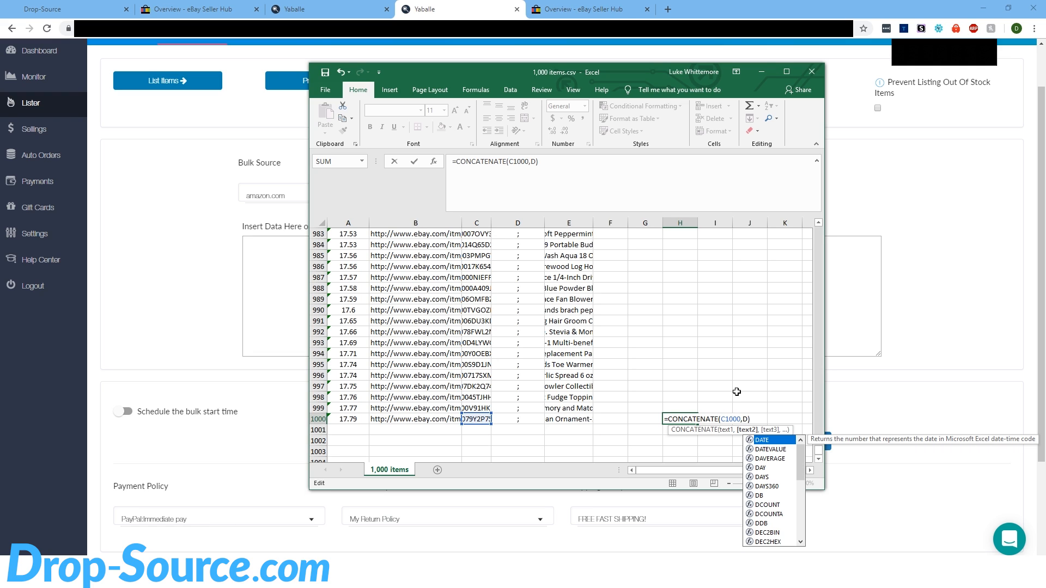
{"action": "type", "text": "1000"}
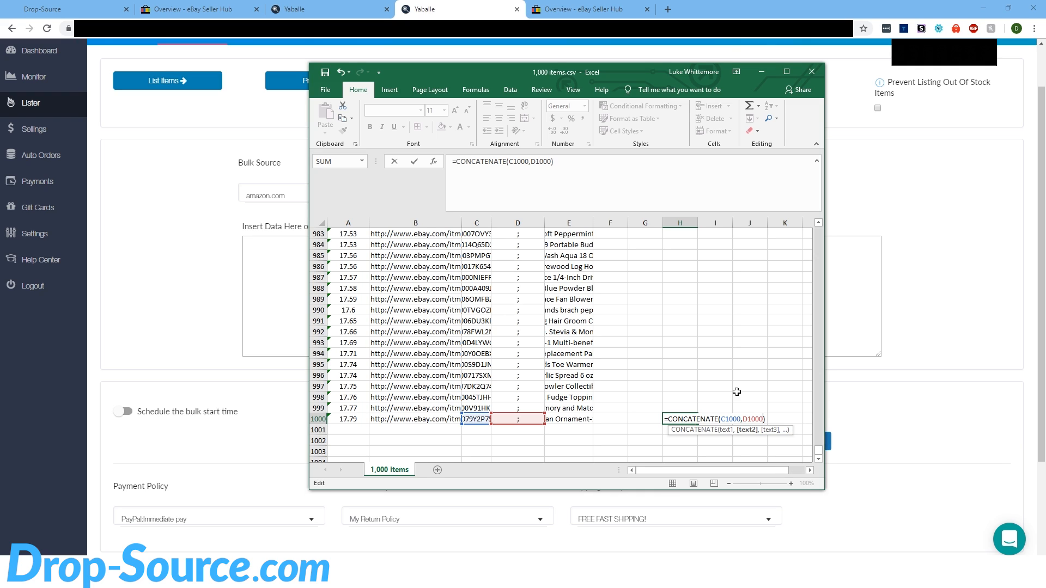
{"action": "type", "text": ",E"}
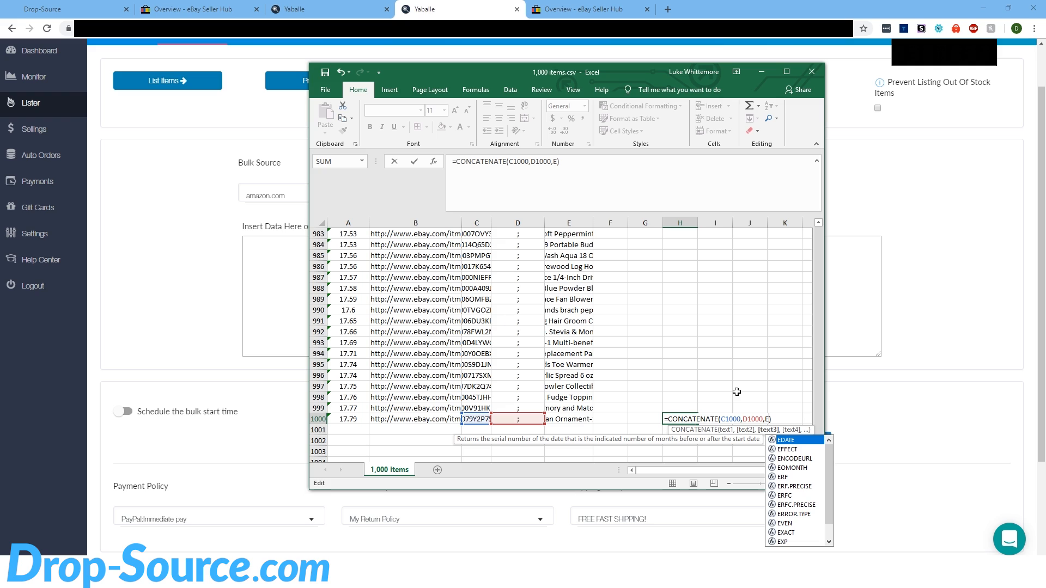
{"action": "type", "text": "1000"}
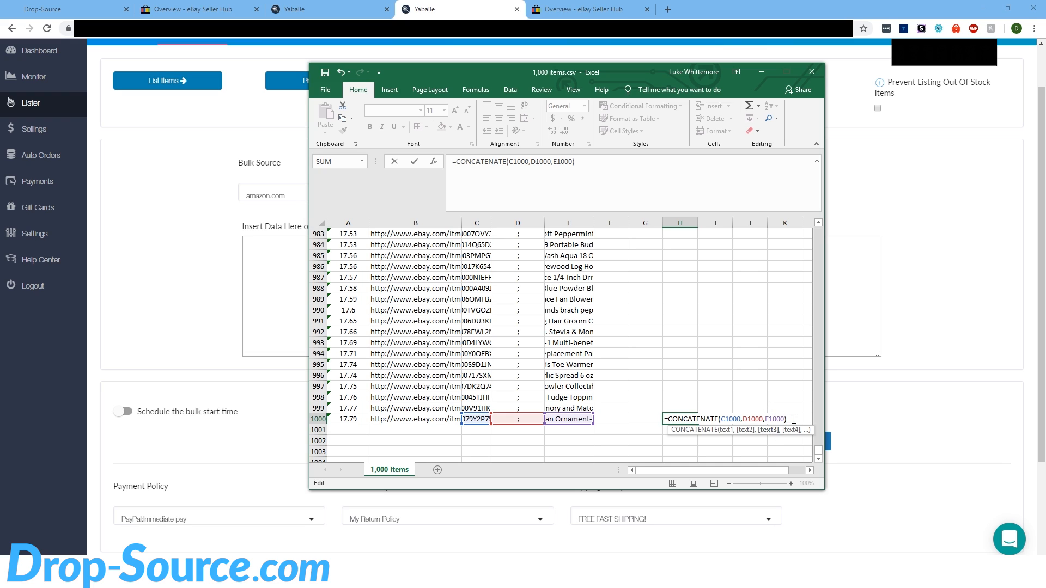
{"action": "left_click", "coordinate": [714, 377]}
Step: Fill the CONCATENATE formula from H1000 up column H to row 2, and widen the column slightly
{"action": "left_click", "coordinate": [690, 419]}
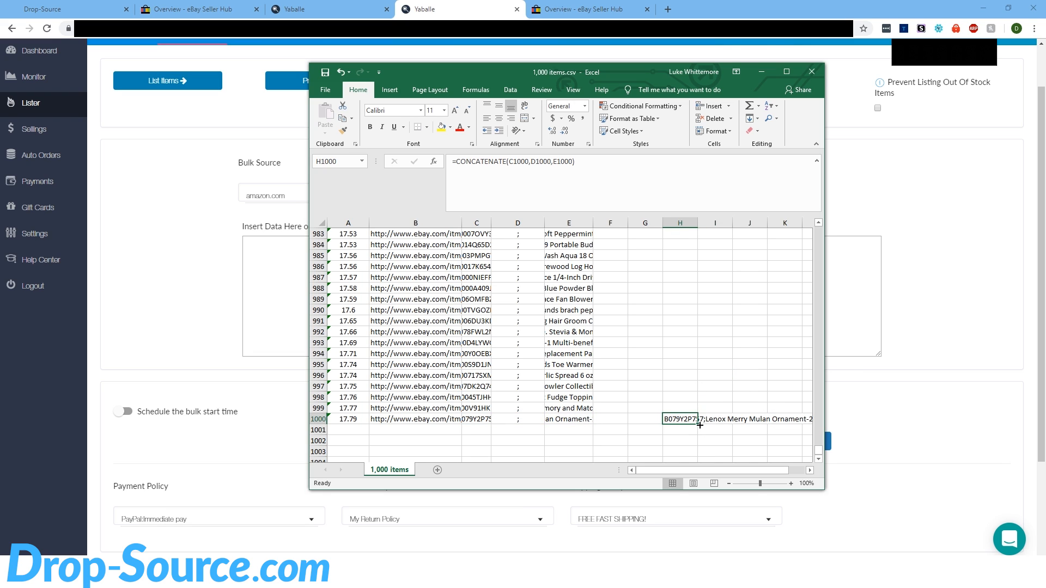
{"action": "left_click_drag", "start_coordinate": [698, 425], "coordinate": [689, 407]}
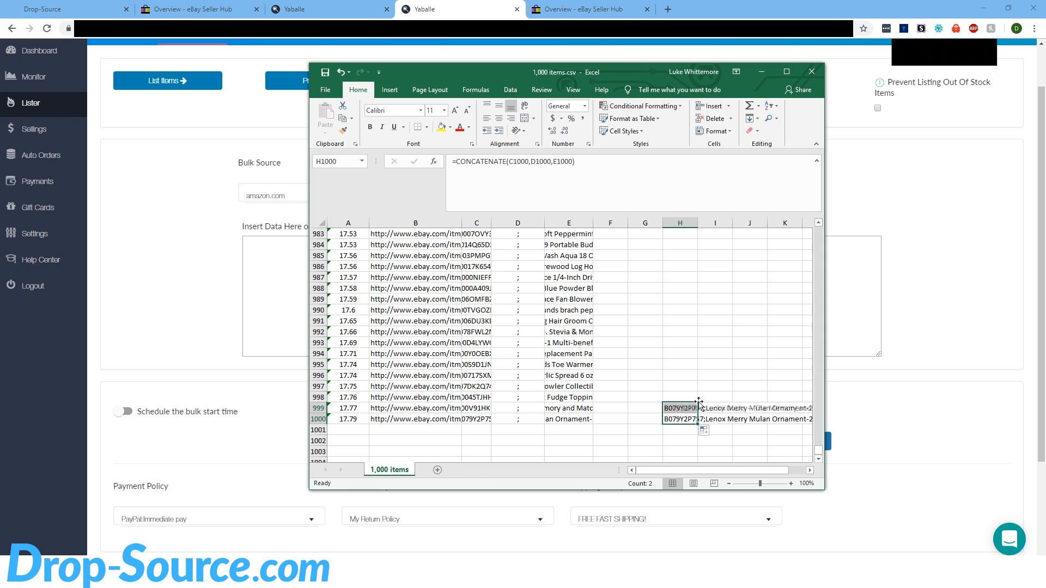
{"action": "left_click", "coordinate": [715, 376]}
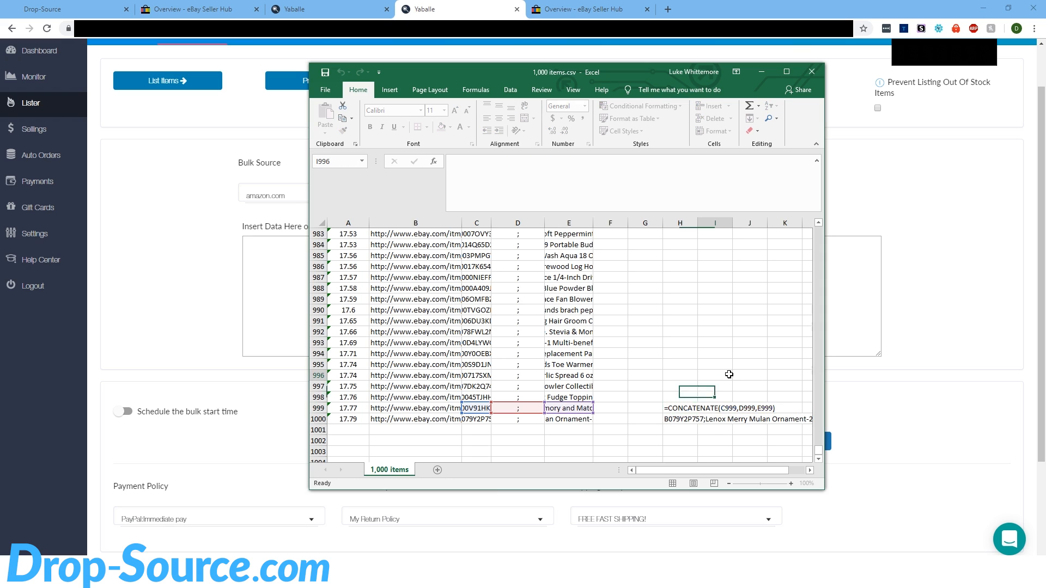
{"action": "left_click", "coordinate": [697, 409]}
{"action": "left_click_drag", "start_coordinate": [698, 414], "coordinate": [707, 133]}
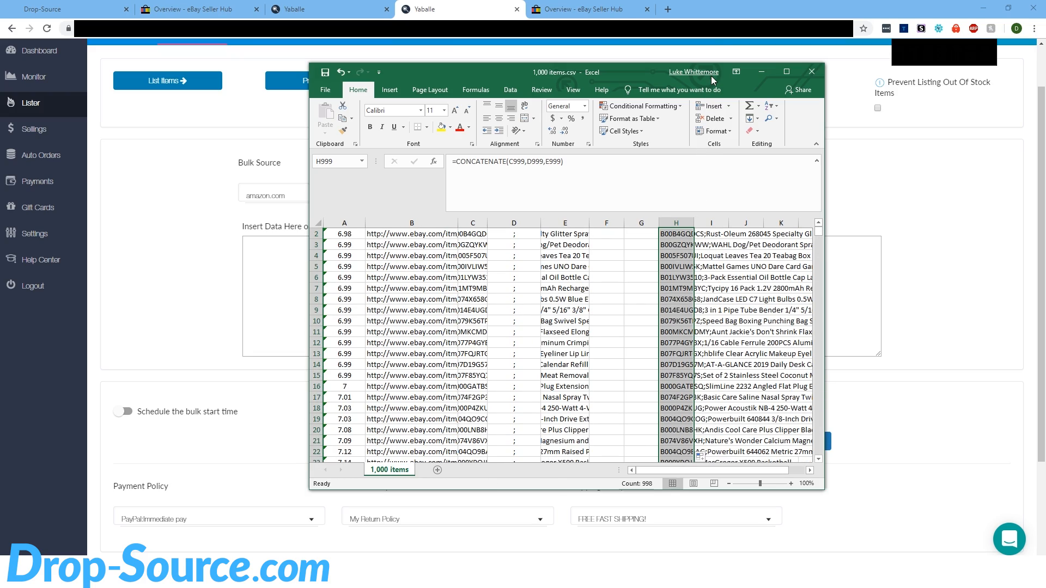
{"action": "left_click_drag", "start_coordinate": [693, 224], "coordinate": [709, 223]}
Step: Copy the combined entries in H2:H999 and paste them into the data box of Yaballe's Bulk Lister
{"action": "key", "text": "ctrl+c"}
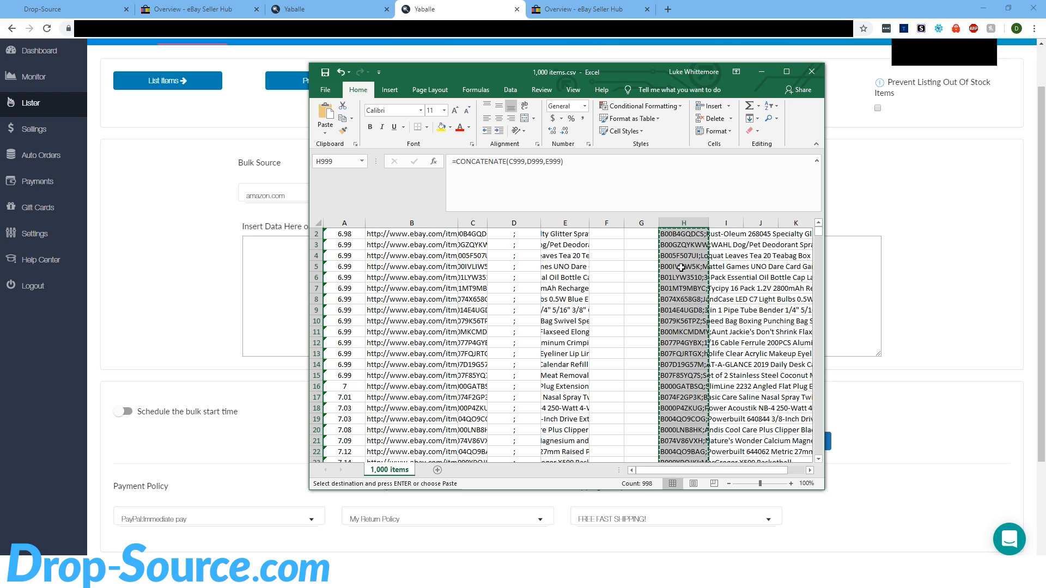
{"action": "left_click", "coordinate": [279, 276]}
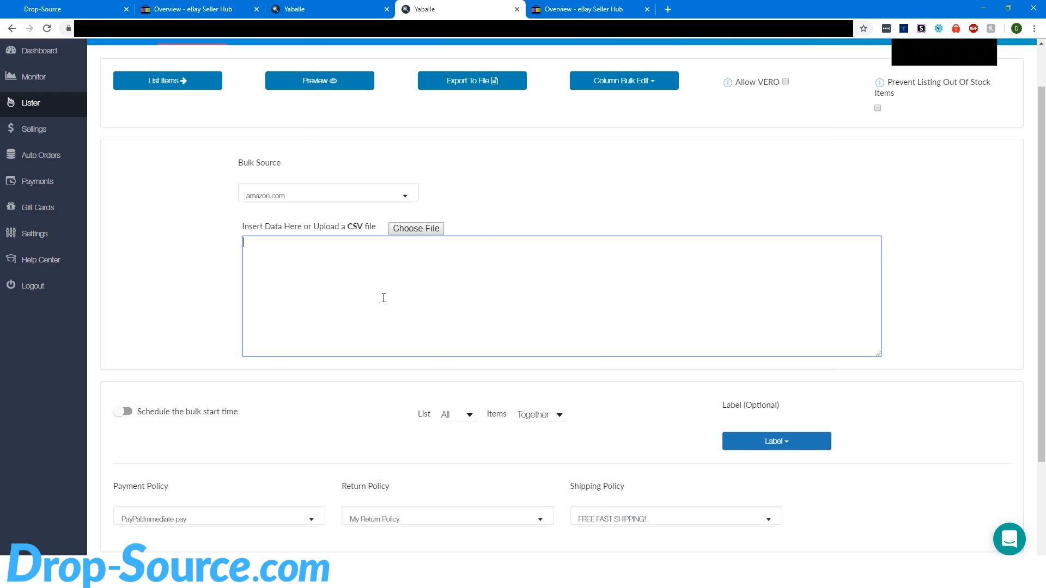
{"action": "key", "text": "ctrl+v"}
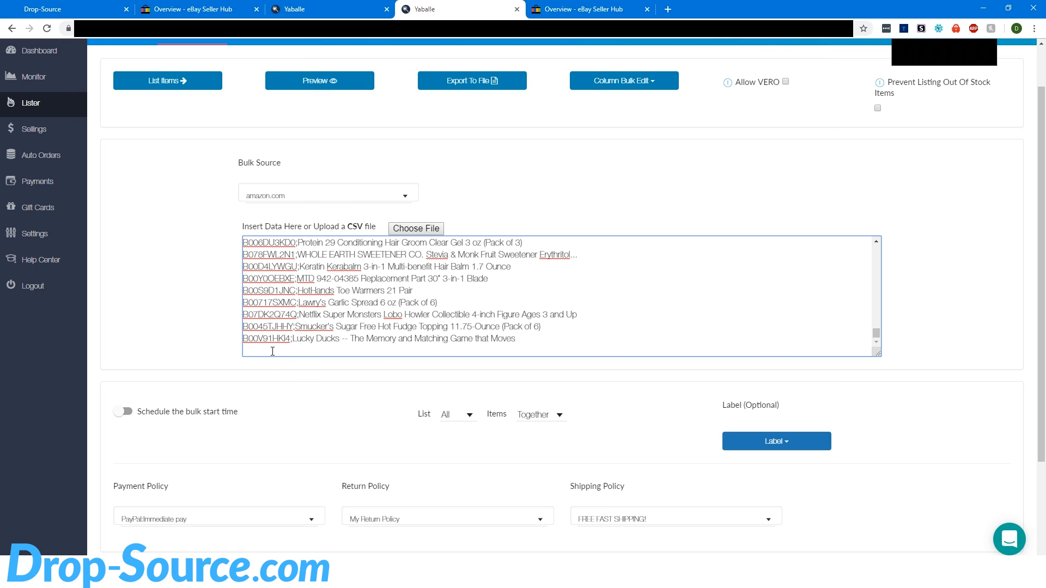
Step: Try the Allow VERO option, turn it off again, and review the bulk's scheduling and policy settings
{"action": "left_click", "coordinate": [476, 153]}
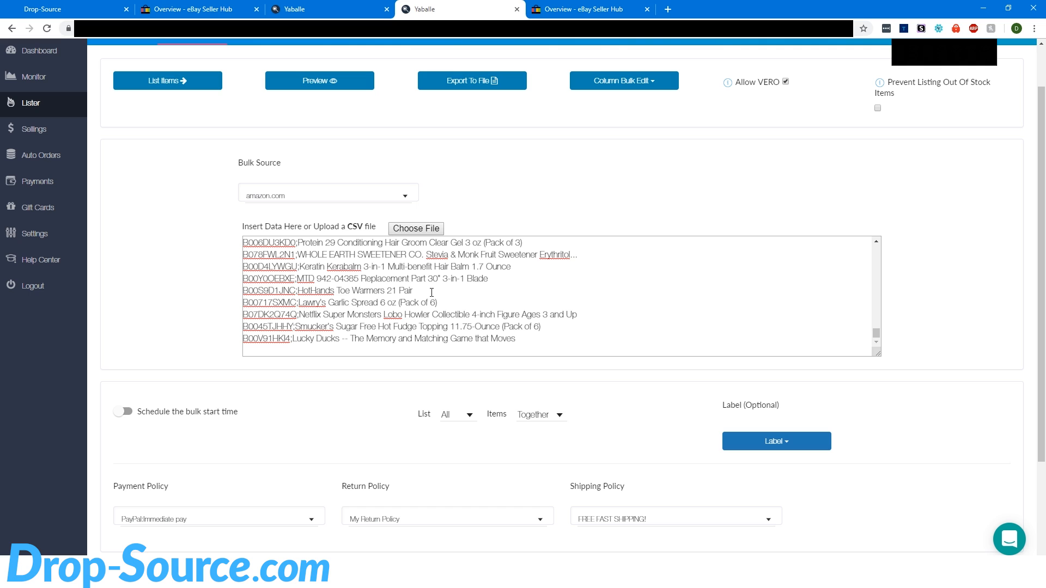
{"action": "left_click", "coordinate": [785, 82]}
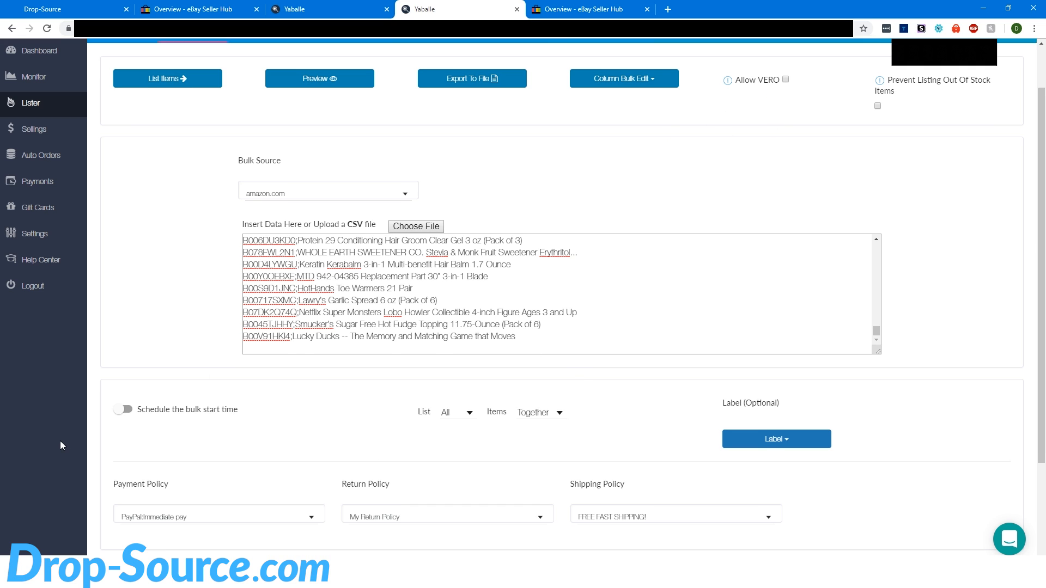
{"action": "scroll", "coordinate": [119, 458], "scroll_direction": "down", "scroll_amount": 2}
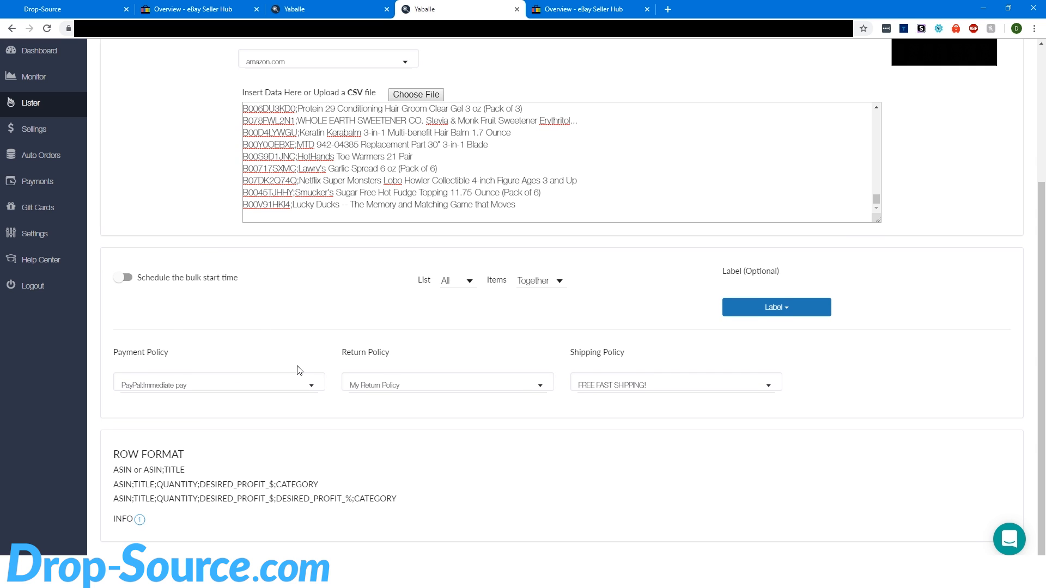
{"action": "scroll", "coordinate": [350, 310], "scroll_direction": "up", "scroll_amount": 1}
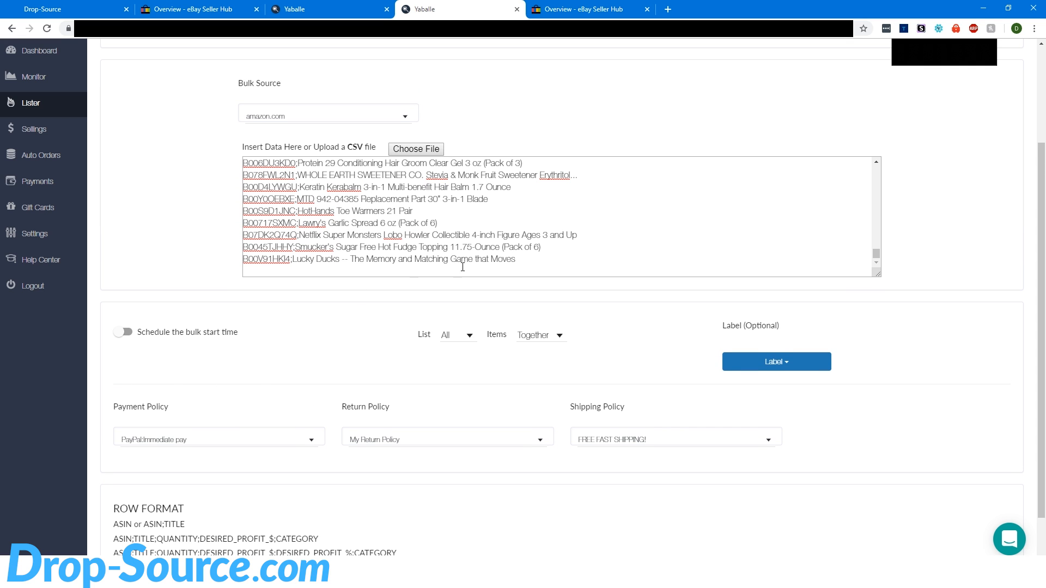
{"action": "scroll", "coordinate": [463, 267], "scroll_direction": "up", "scroll_amount": 3}
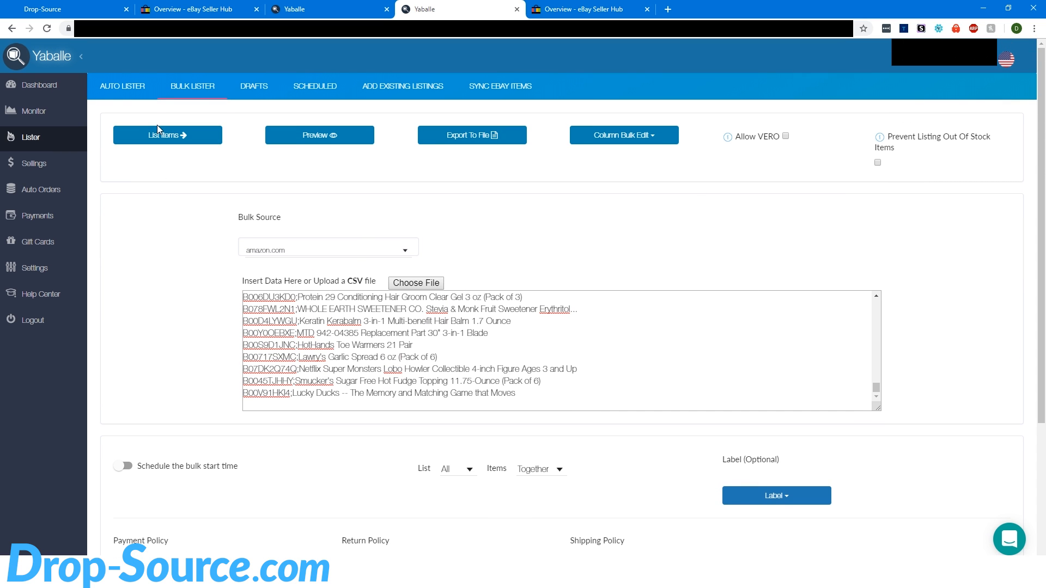
Step: Examine the promotional offers in the eBay Seller Hub, comparing the Premium Store free fixed price listing allowance with the Bulk Lister's items
{"action": "left_click", "coordinate": [603, 8]}
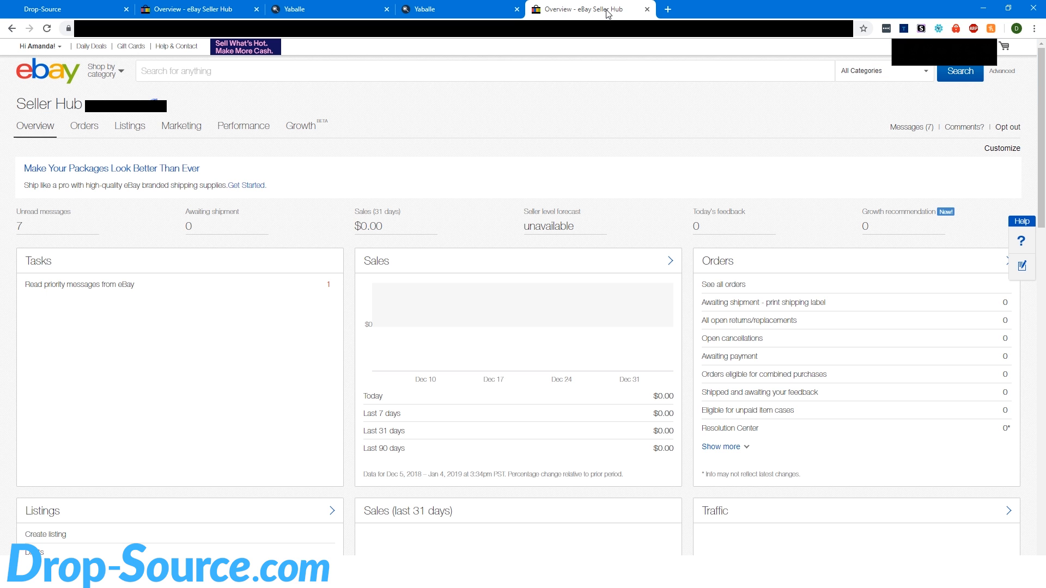
{"action": "scroll", "coordinate": [468, 281], "scroll_direction": "down", "scroll_amount": 2}
{"action": "scroll", "coordinate": [472, 282], "scroll_direction": "down", "scroll_amount": 8}
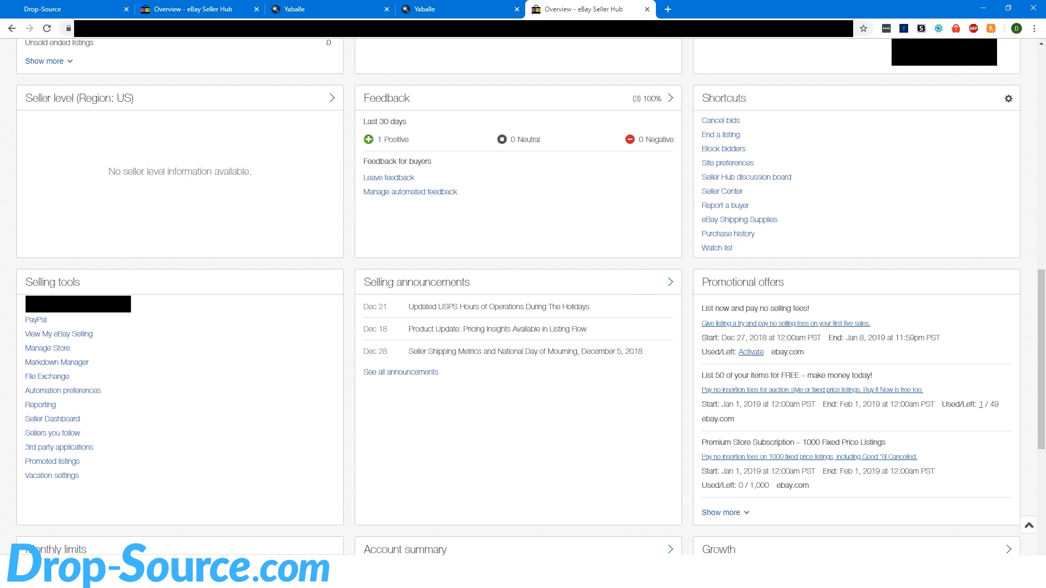
{"action": "left_click", "coordinate": [473, 6]}
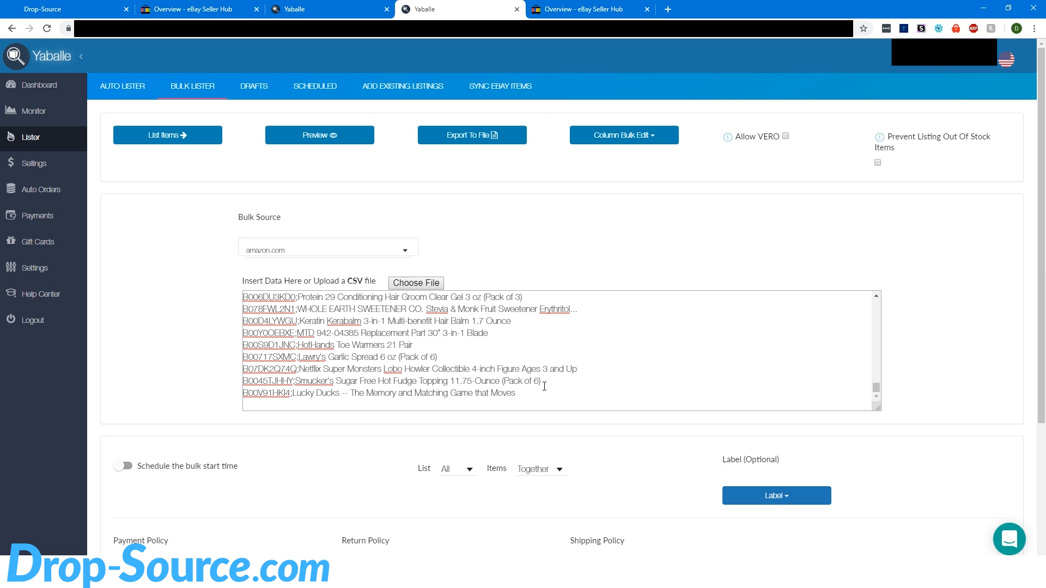
{"action": "left_click", "coordinate": [580, 5]}
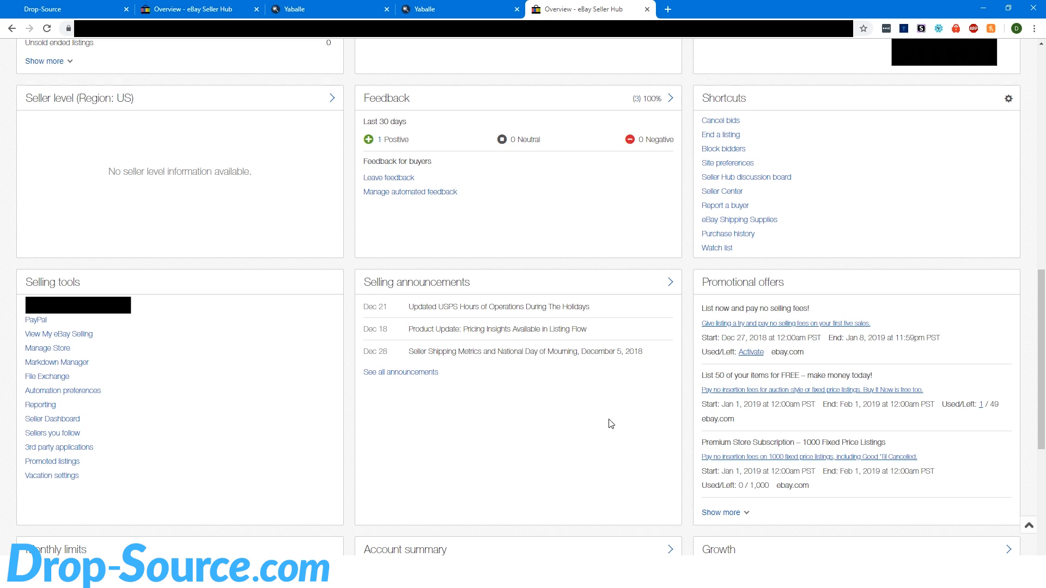
{"action": "left_click", "coordinate": [449, 5]}
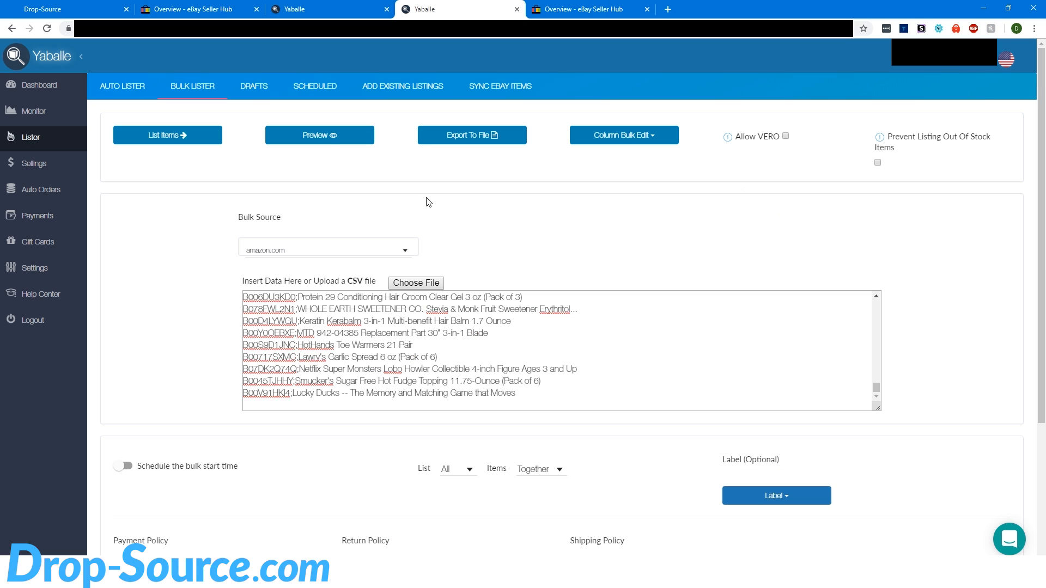
{"action": "left_click", "coordinate": [583, 8]}
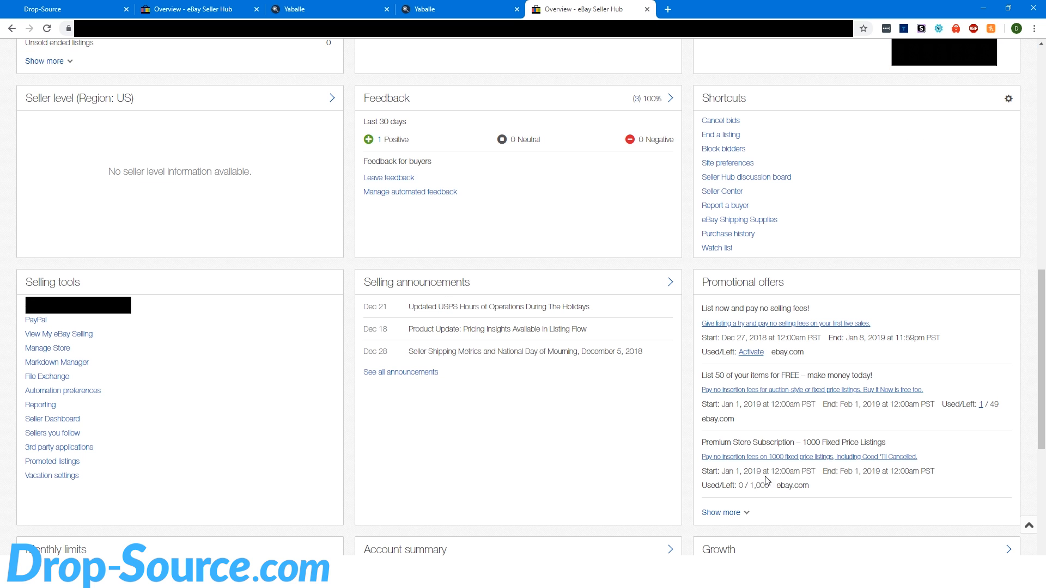
{"action": "left_click", "coordinate": [448, 9]}
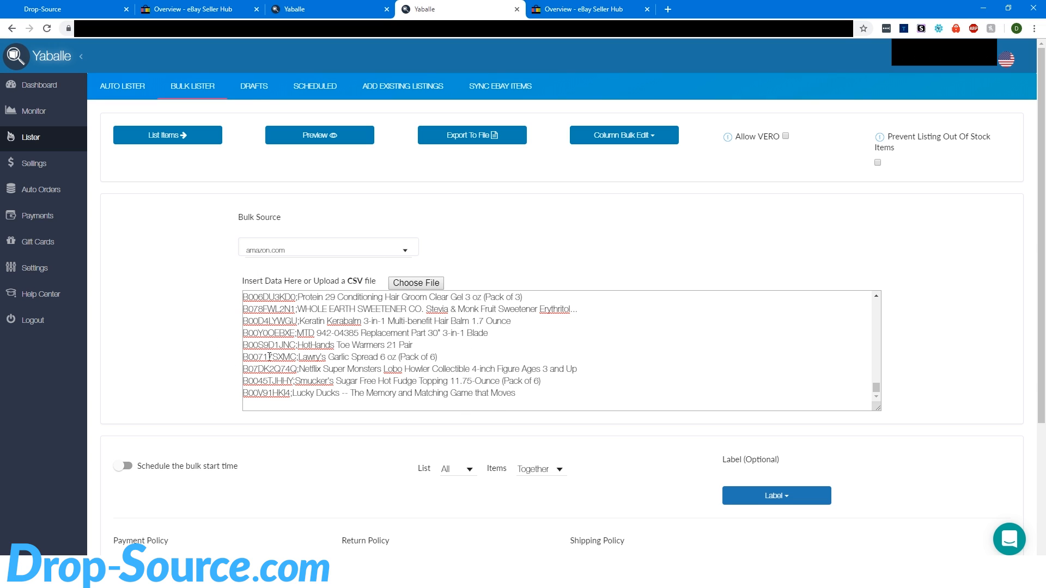
{"action": "left_click", "coordinate": [596, 7]}
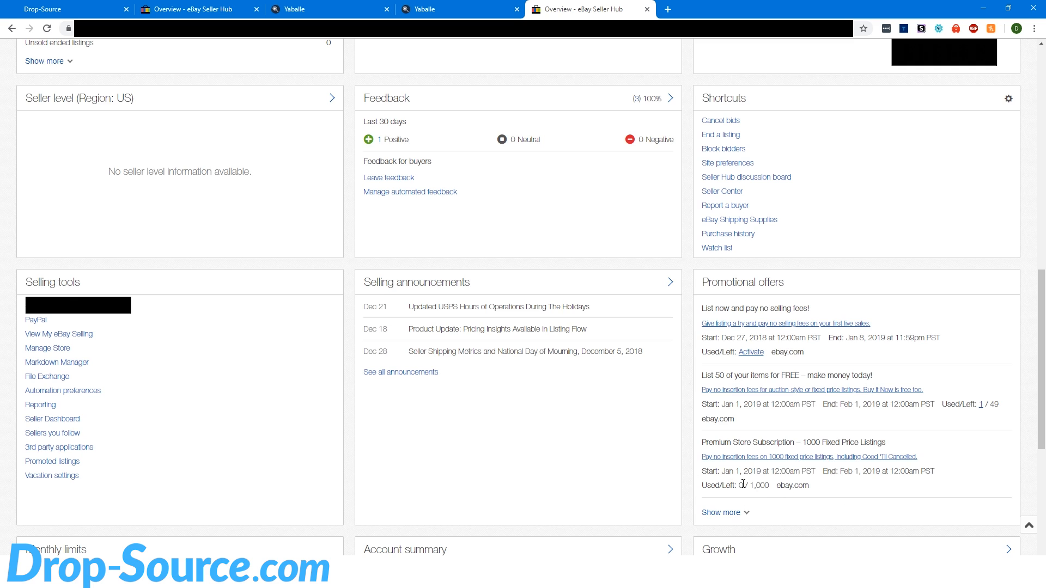
{"action": "mouse_move", "coordinate": [765, 486]}
{"action": "left_mouse_down"}
{"action": "mouse_move", "coordinate": [754, 486]}
{"action": "mouse_move", "coordinate": [774, 492]}
{"action": "left_mouse_up"}
{"action": "left_click", "coordinate": [767, 482]}
Step: Submit the pasted items for listing from Yaballe's Bulk Lister, dismiss the confirmation, and return to the eBay Seller Hub
{"action": "left_click", "coordinate": [468, 9]}
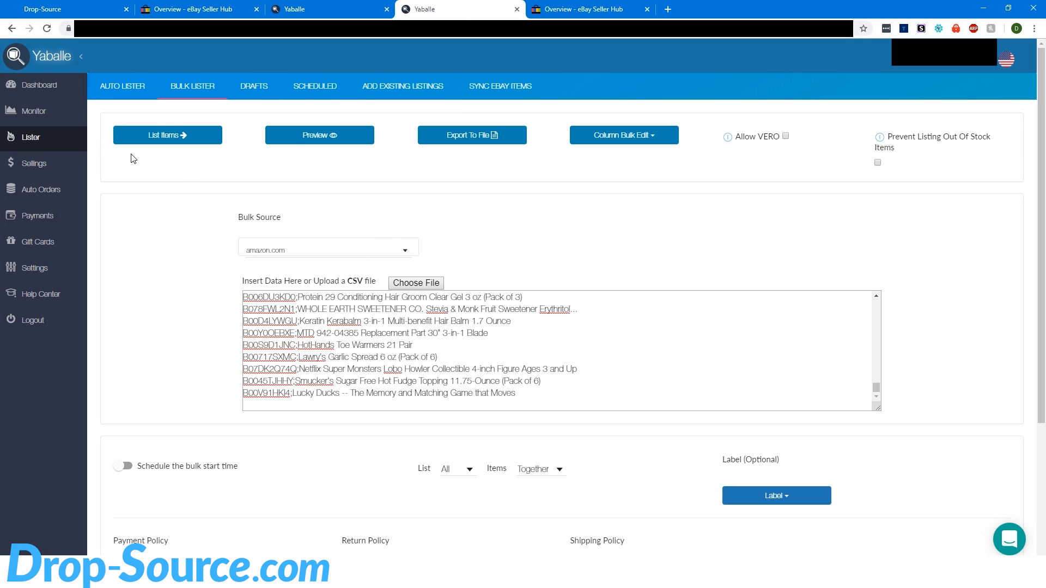
{"action": "left_click", "coordinate": [179, 139]}
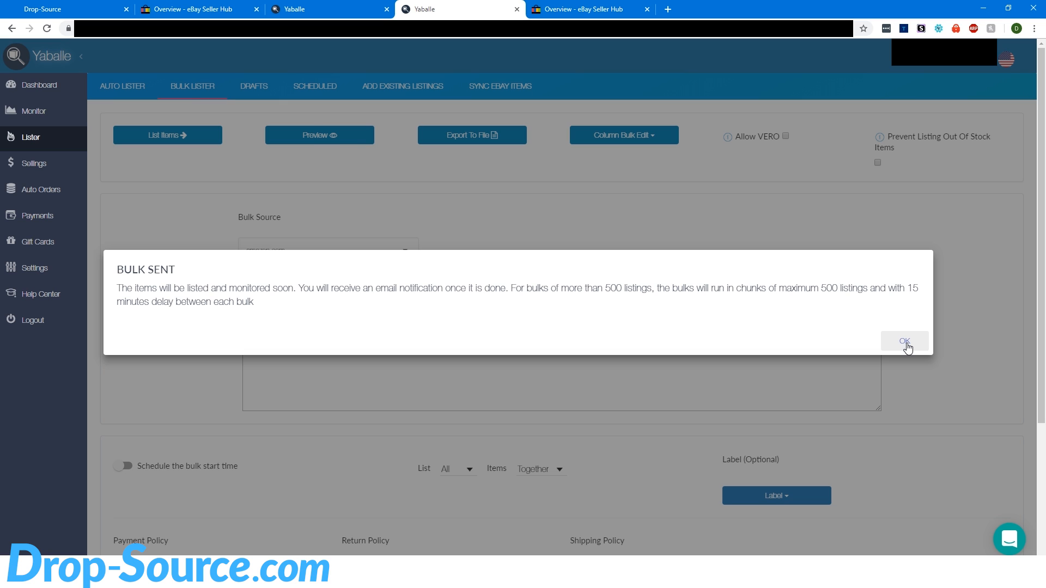
{"action": "left_click", "coordinate": [550, 9]}
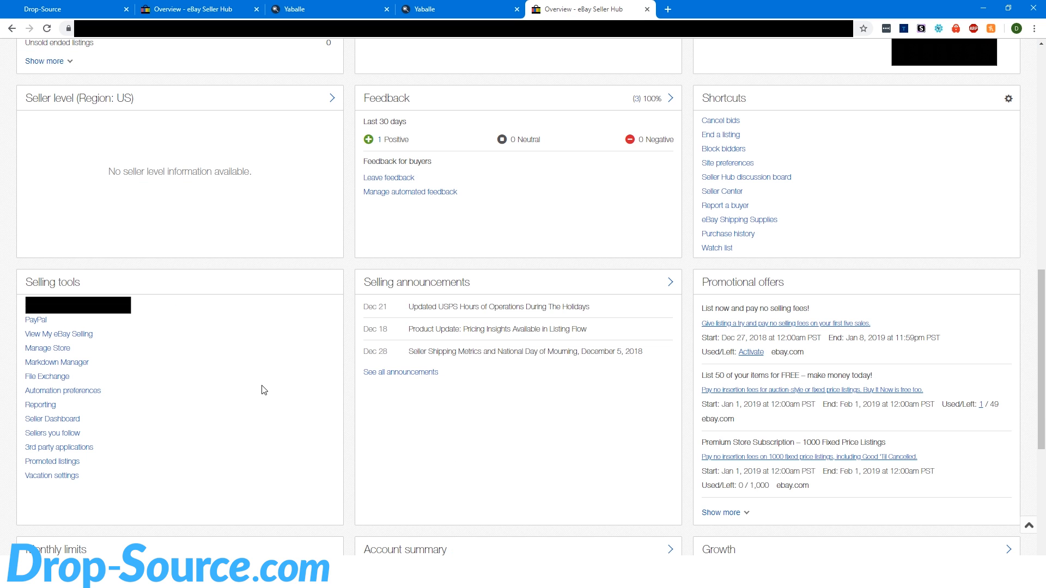
Step: Check the Premium Store offer's usage and the monthly selling limits in the eBay Seller Hub, refreshing the overview repeatedly to track new listings
{"action": "left_click_drag", "start_coordinate": [767, 486], "coordinate": [749, 487]}
{"action": "double_click", "coordinate": [770, 486]}
{"action": "left_click", "coordinate": [739, 483]}
{"action": "scroll", "coordinate": [275, 388], "scroll_direction": "down", "scroll_amount": 2}
{"action": "scroll", "coordinate": [275, 392], "scroll_direction": "down", "scroll_amount": 4}
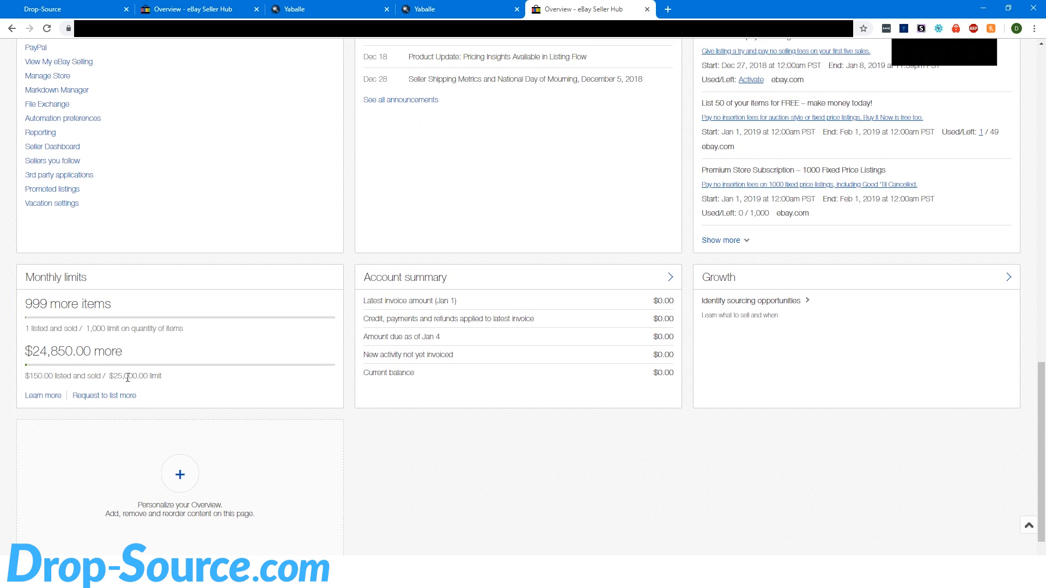
{"action": "left_click", "coordinate": [48, 29]}
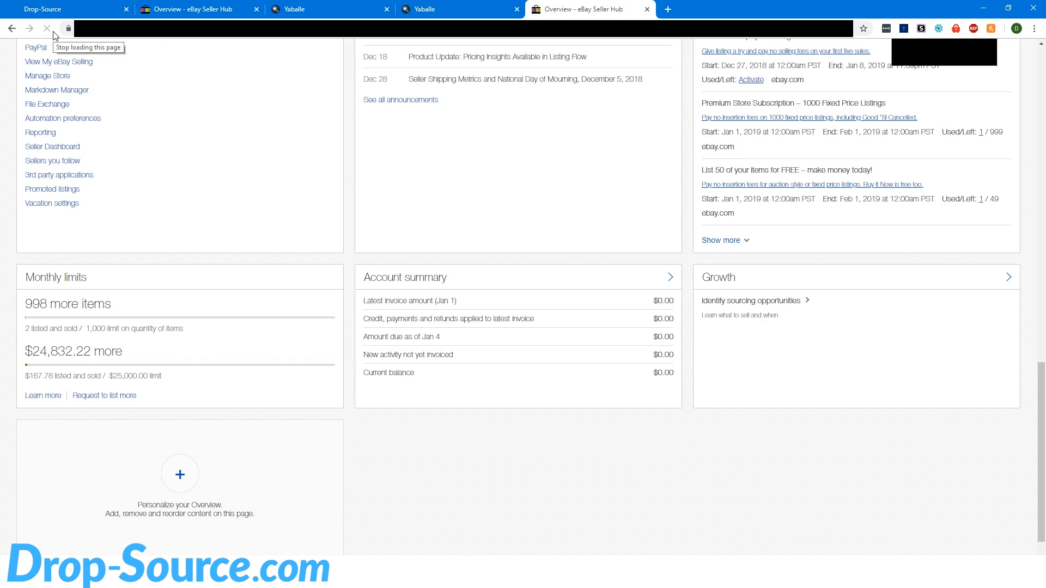
{"action": "left_click_drag", "start_coordinate": [33, 304], "coordinate": [40, 304]}
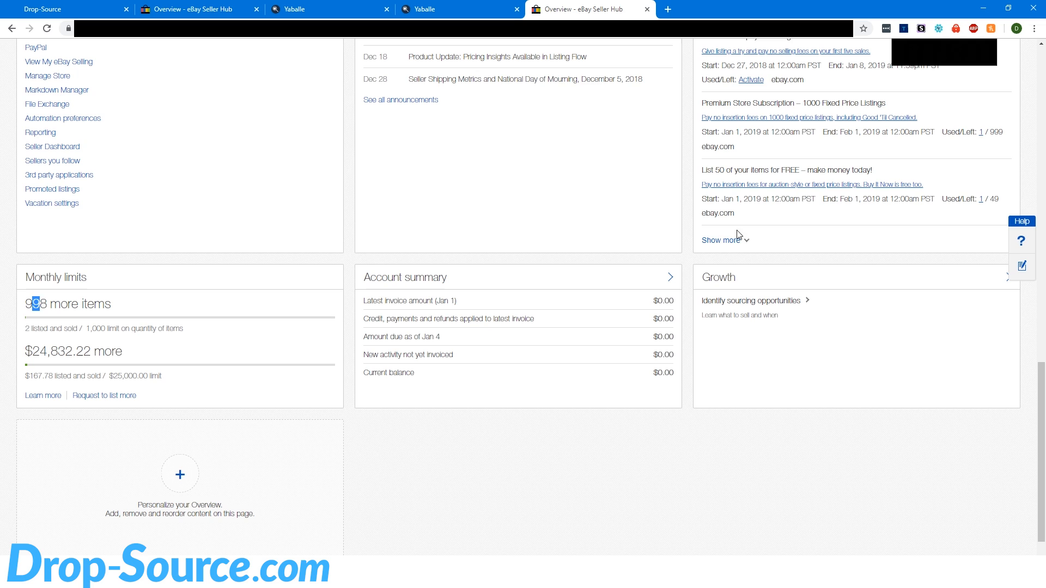
{"action": "left_click", "coordinate": [46, 28]}
{"action": "left_click", "coordinate": [49, 29]}
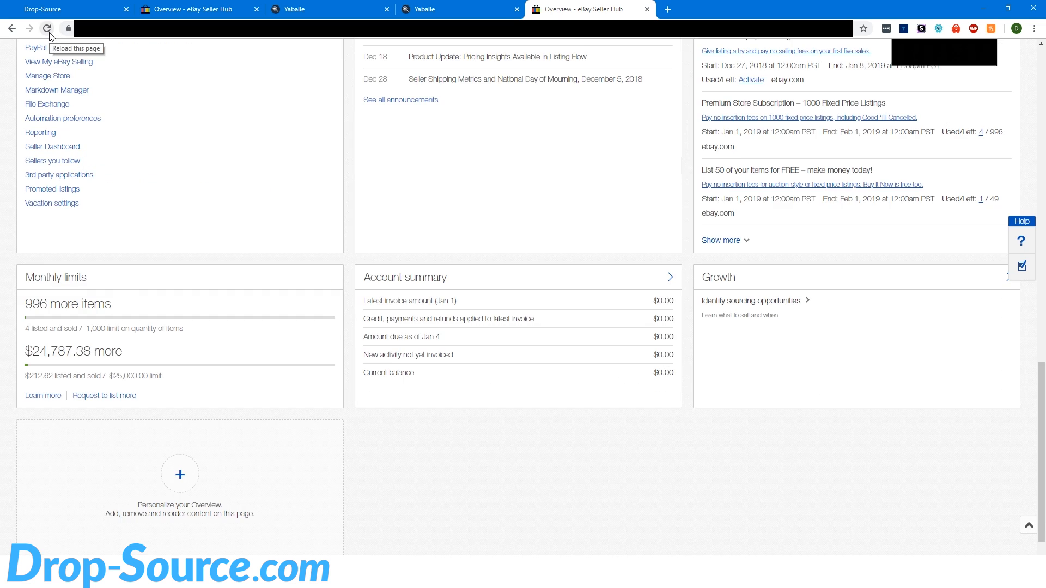
{"action": "left_click", "coordinate": [48, 31]}
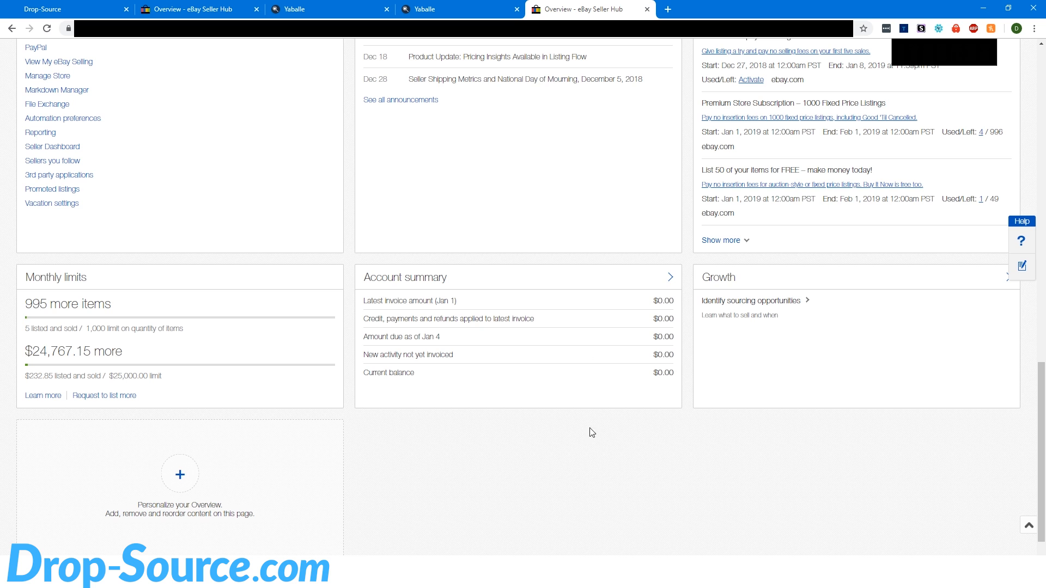
Step: Open the Seller Hub's active listings in a separate browser tab and review the listed items
{"action": "scroll", "coordinate": [322, 371], "scroll_direction": "up", "scroll_amount": 15}
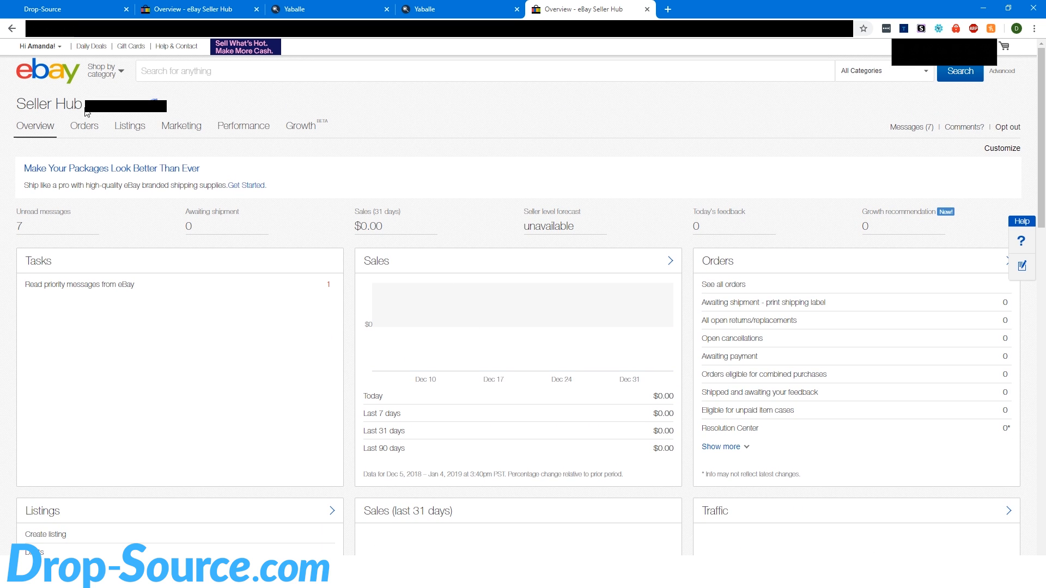
{"action": "mouse_move", "coordinate": [123, 132]}
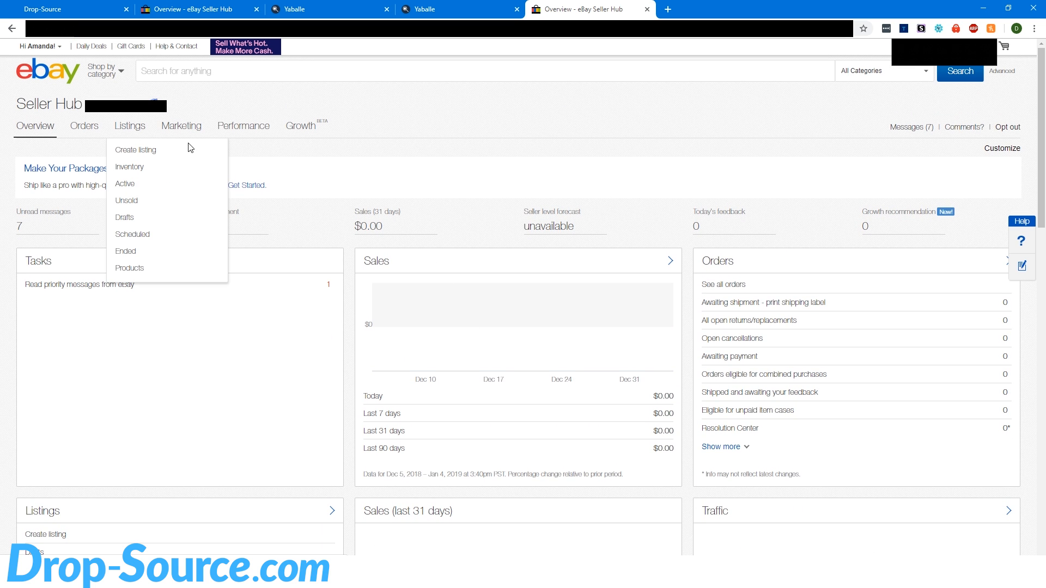
{"action": "right_click", "coordinate": [123, 191]}
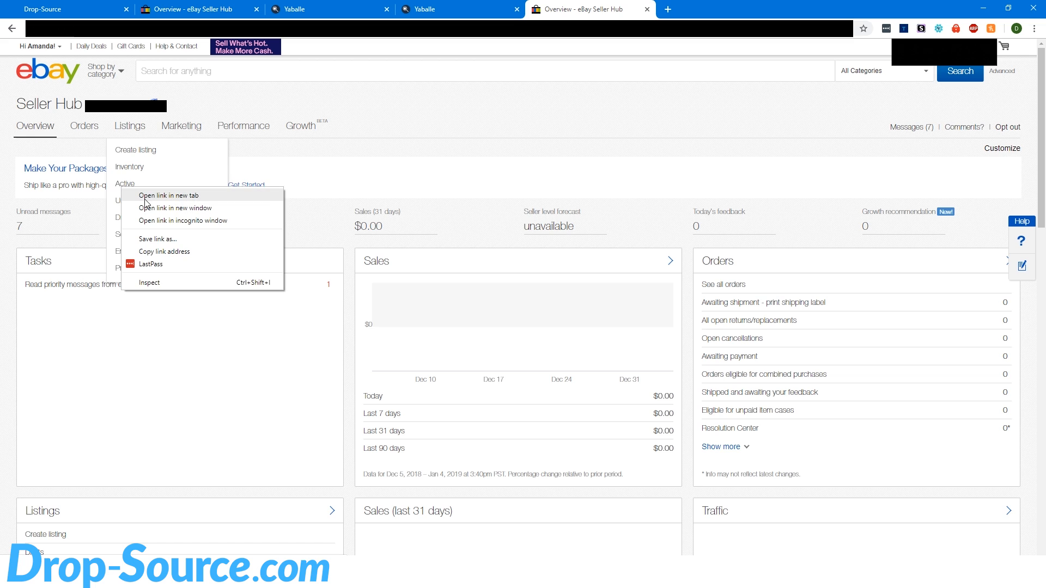
{"action": "left_click", "coordinate": [158, 194]}
{"action": "left_click", "coordinate": [715, 10]}
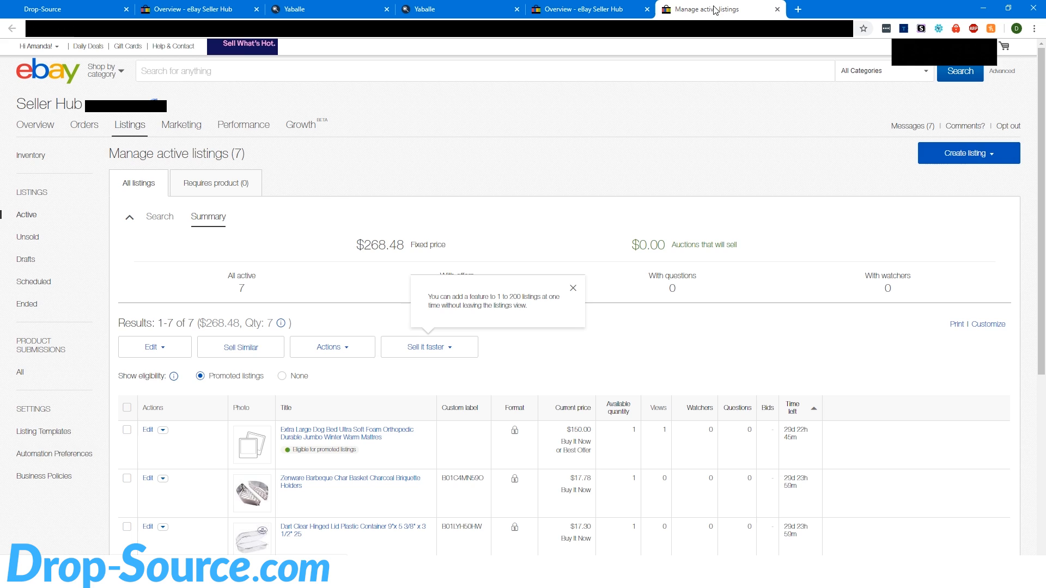
{"action": "scroll", "coordinate": [305, 349], "scroll_direction": "down", "scroll_amount": 2}
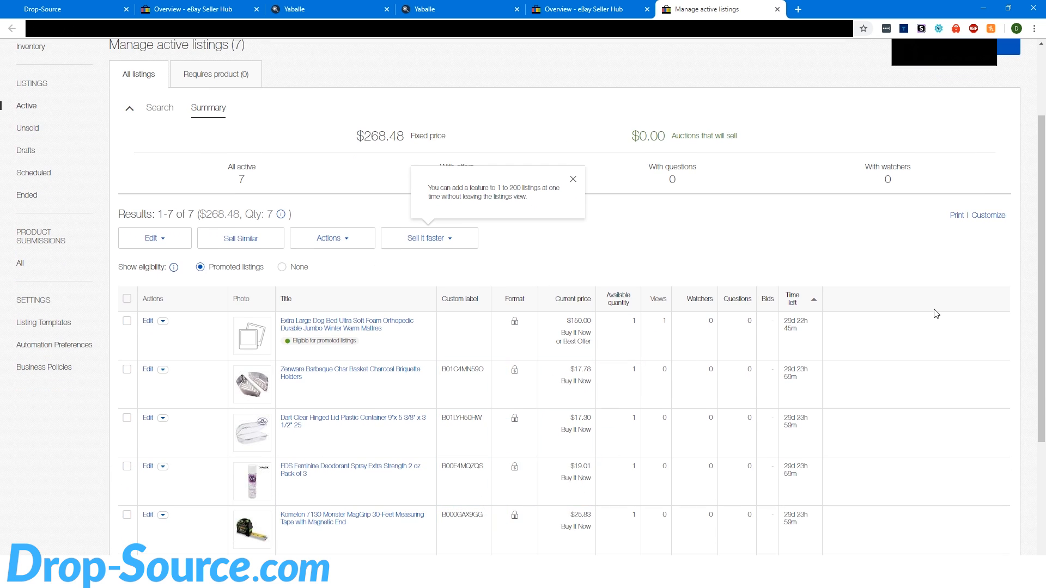
{"action": "scroll", "coordinate": [872, 311], "scroll_direction": "down", "scroll_amount": 1}
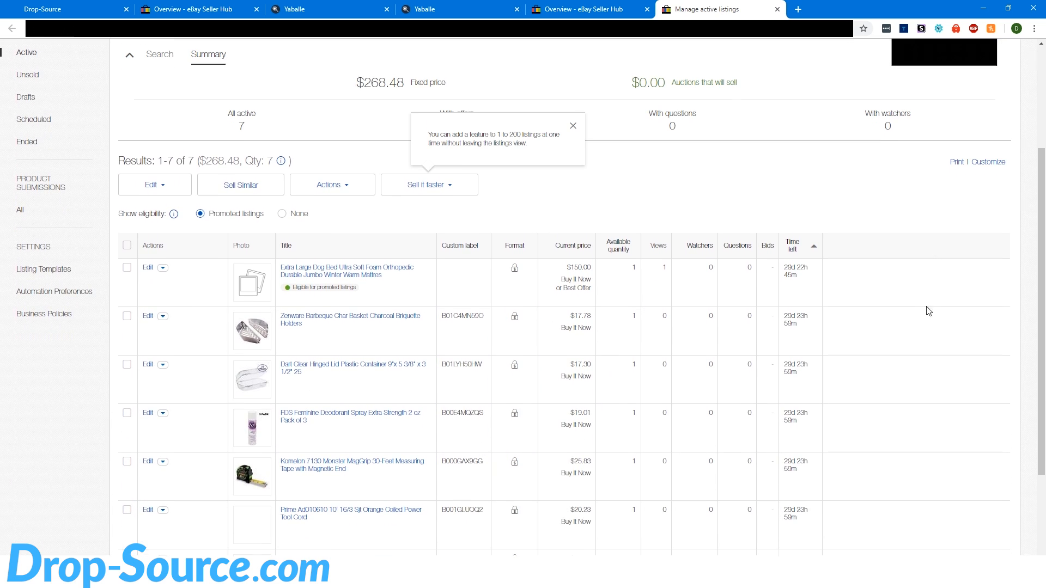
Step: End the Extra Large Dog Bed listing with the reason "The item is no longer available for sale" and return to the active listings
{"action": "left_click", "coordinate": [163, 266]}
{"action": "left_click", "coordinate": [165, 334]}
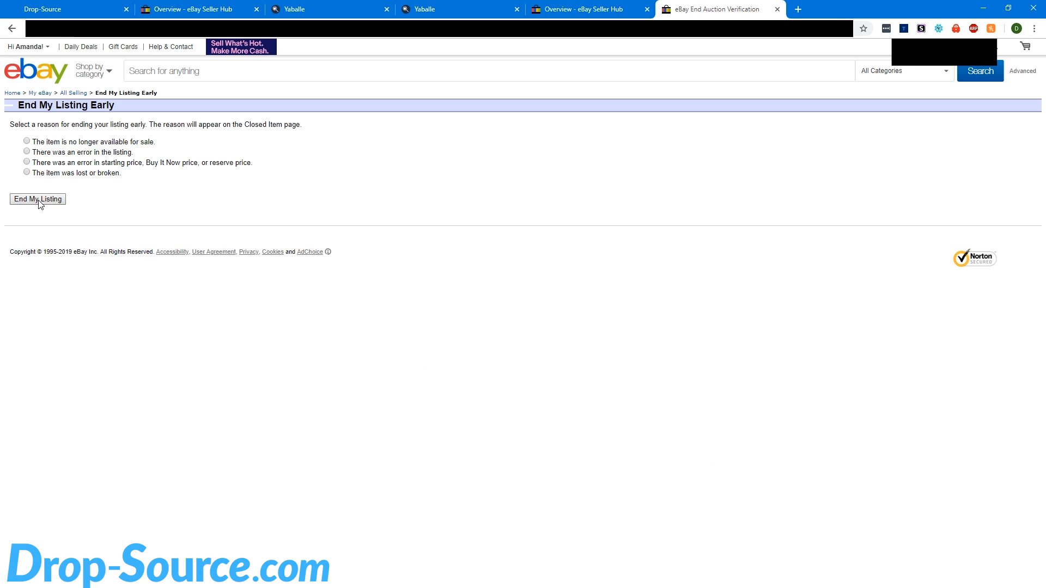
{"action": "left_click", "coordinate": [35, 143]}
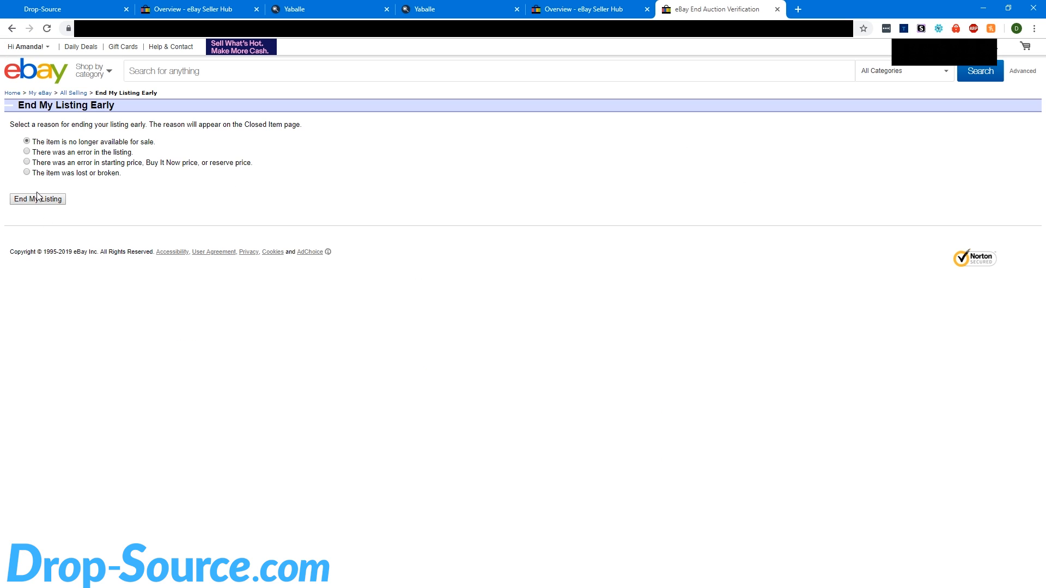
{"action": "left_click", "coordinate": [55, 203]}
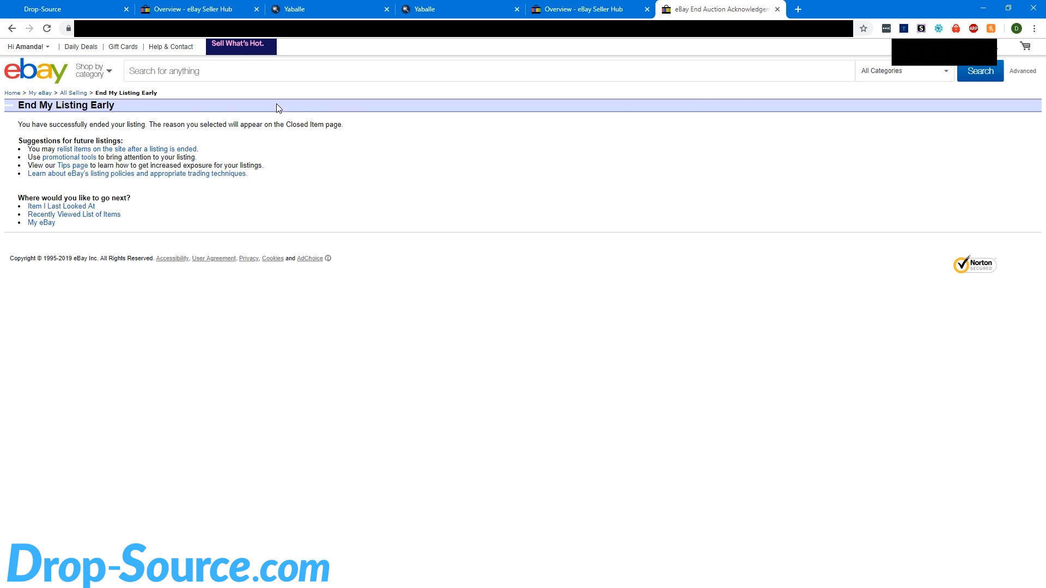
{"action": "left_click", "coordinate": [12, 30]}
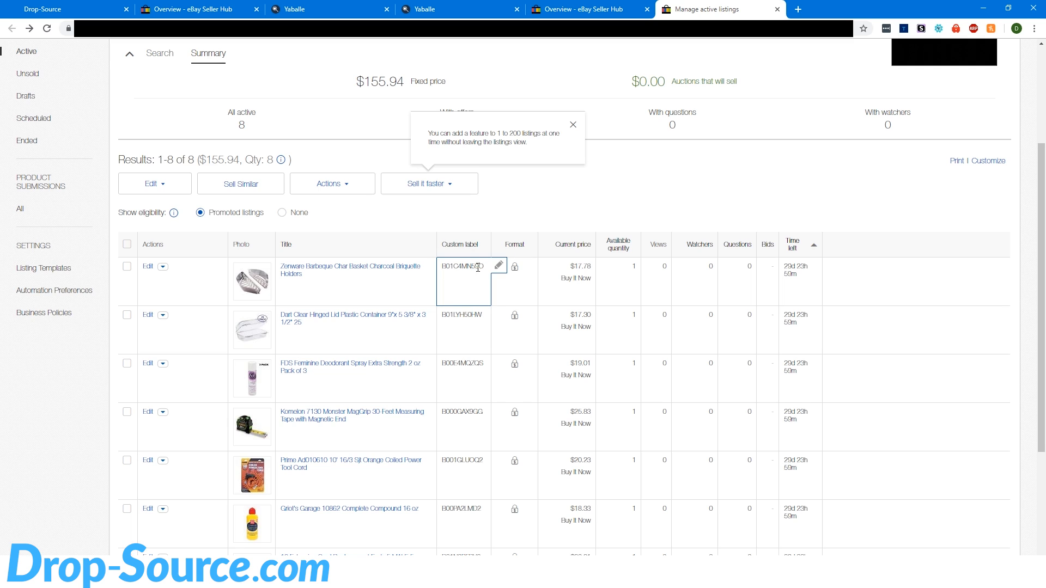
{"action": "left_click_drag", "start_coordinate": [484, 267], "coordinate": [441, 267]}
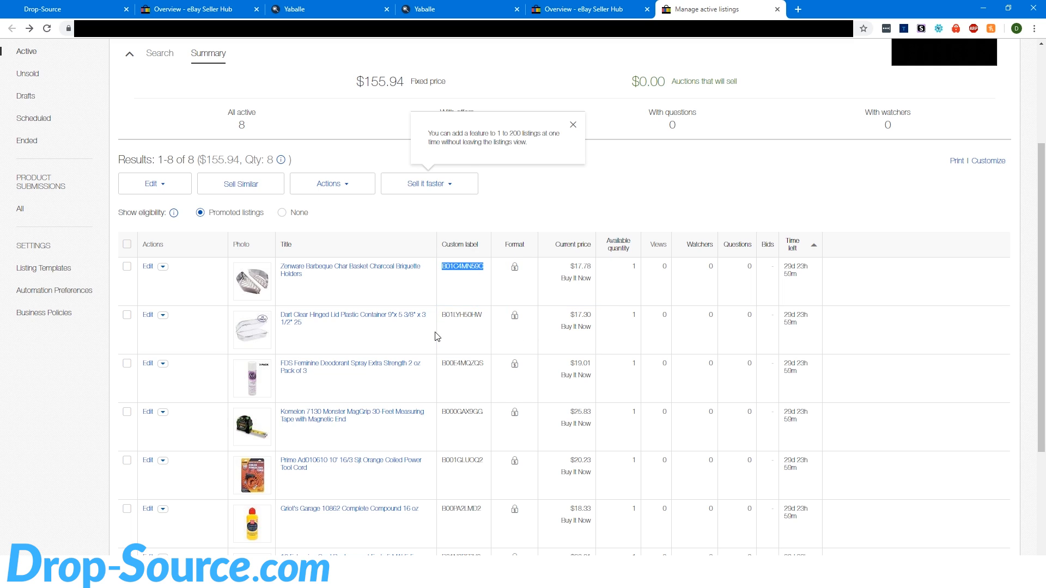
{"action": "left_click", "coordinate": [798, 9]}
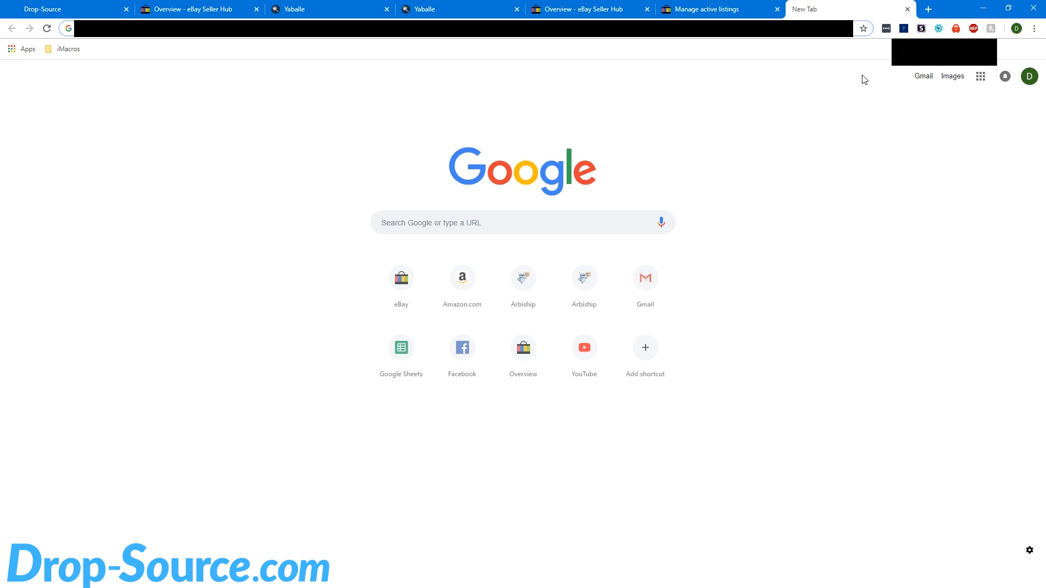
{"action": "type", "text": "e"}
{"action": "type", "text": "www.amazon.com"}
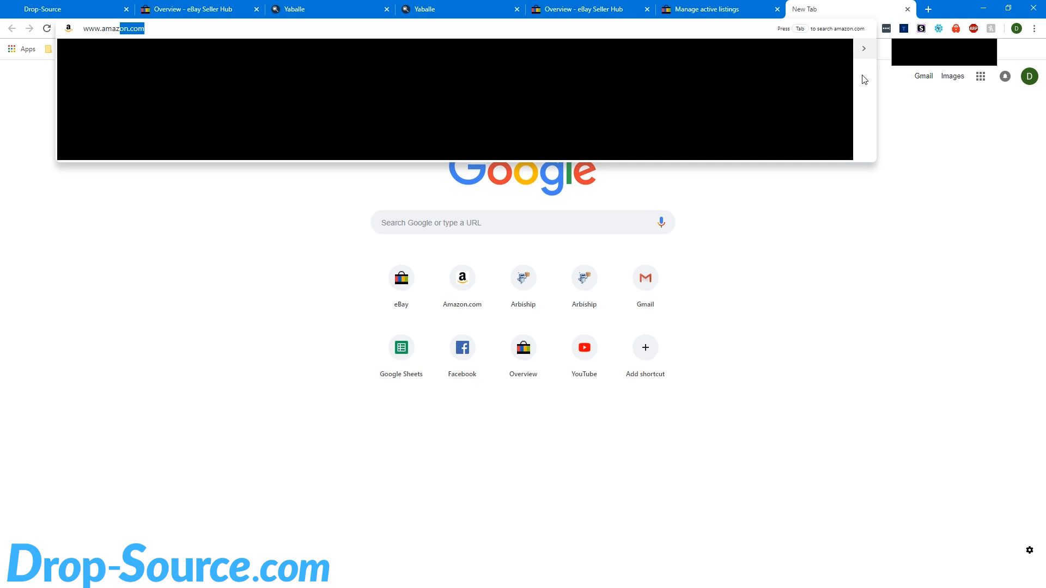
{"action": "type", "text": "/d"}
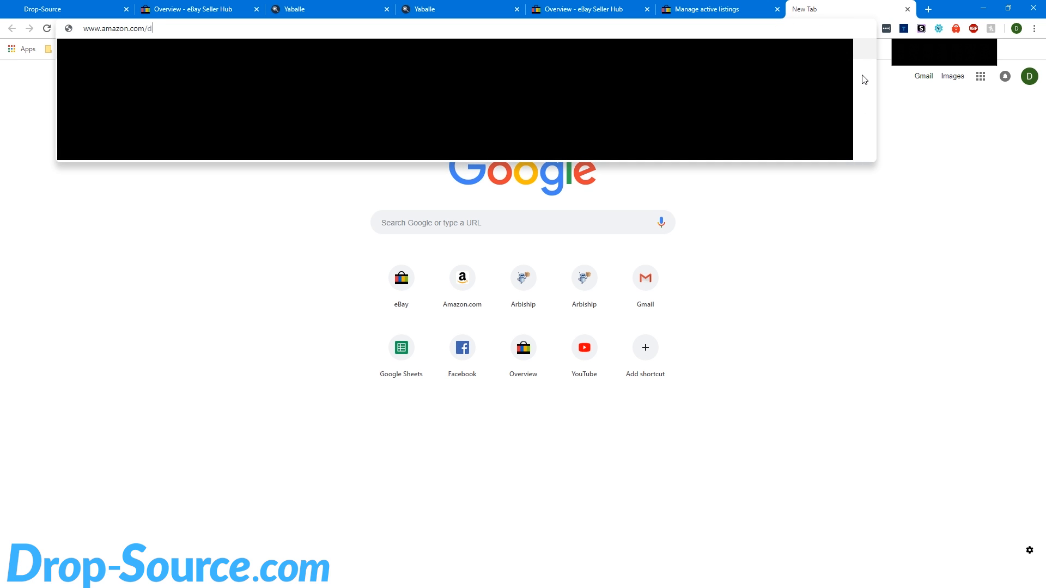
{"action": "type", "text": "p/"}
{"action": "type", "text": "/B01C4MN59O"}
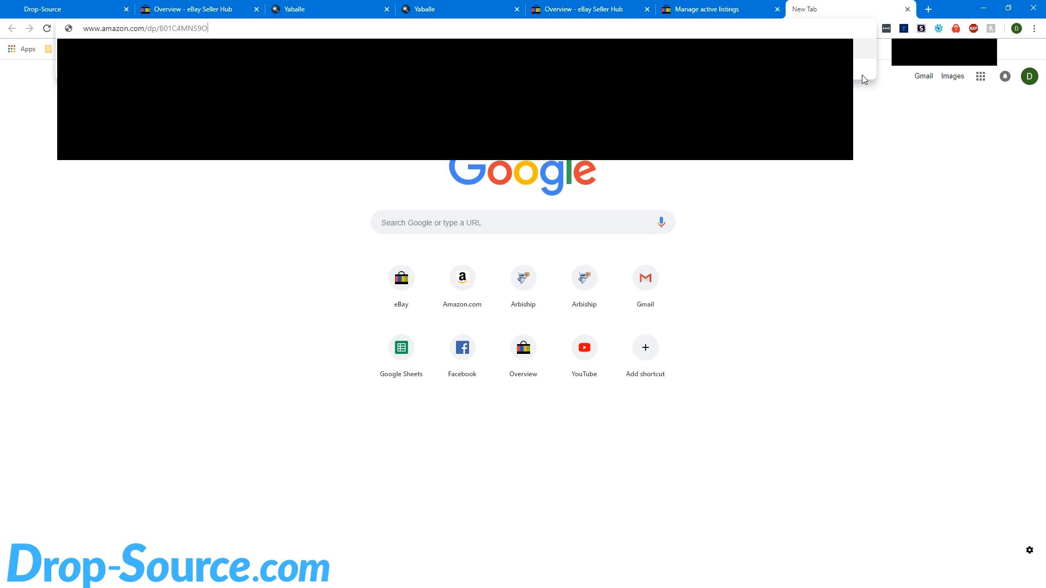
{"action": "key", "text": "Return"}
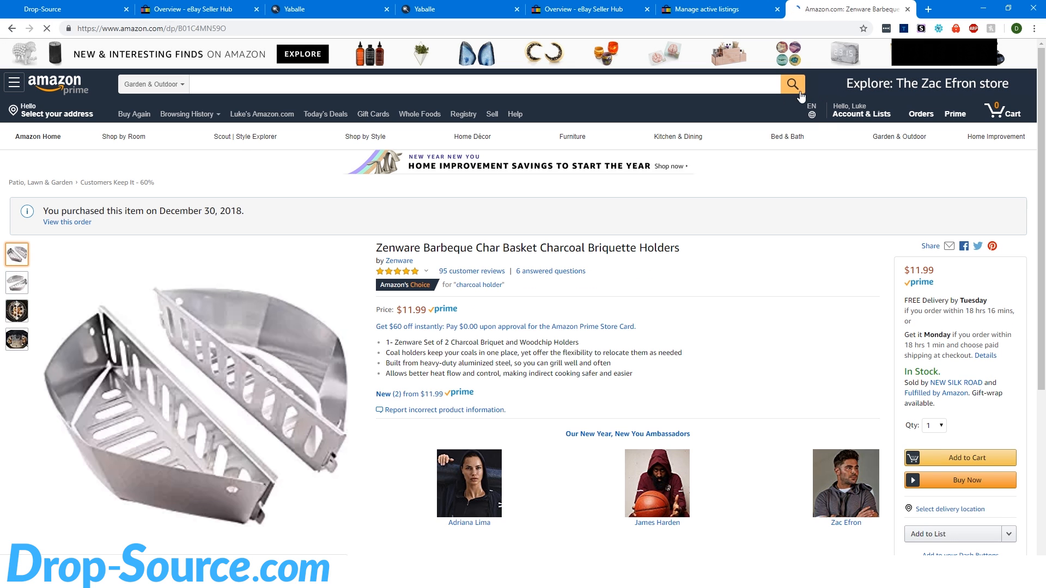
Step: Compare the Zenware charcoal holders' Amazon page with the eBay listing, and close the Amazon page
{"action": "left_click", "coordinate": [682, 4]}
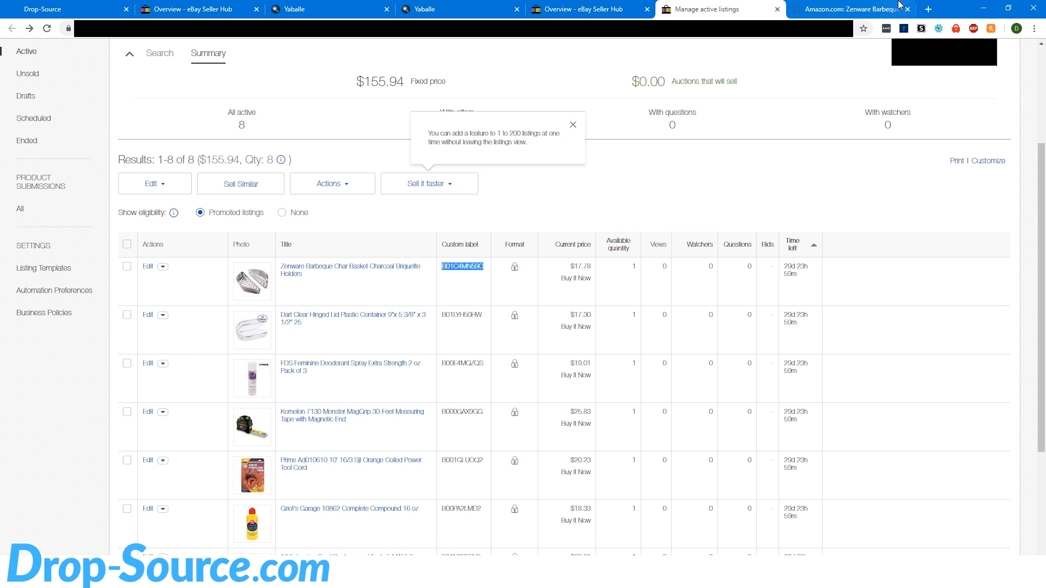
{"action": "left_click", "coordinate": [863, 5]}
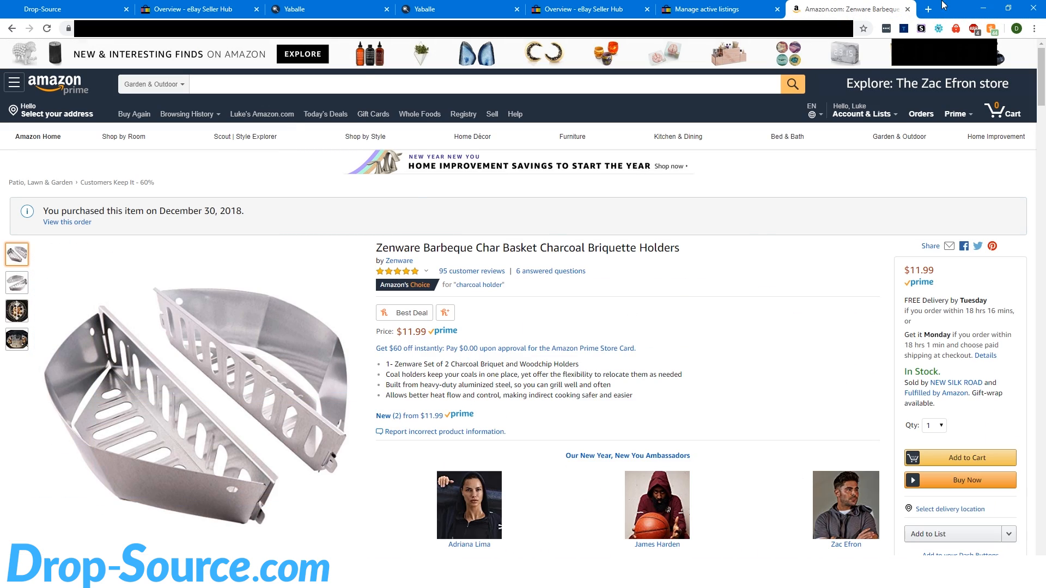
{"action": "left_click", "coordinate": [908, 10]}
{"action": "left_click", "coordinate": [316, 300]}
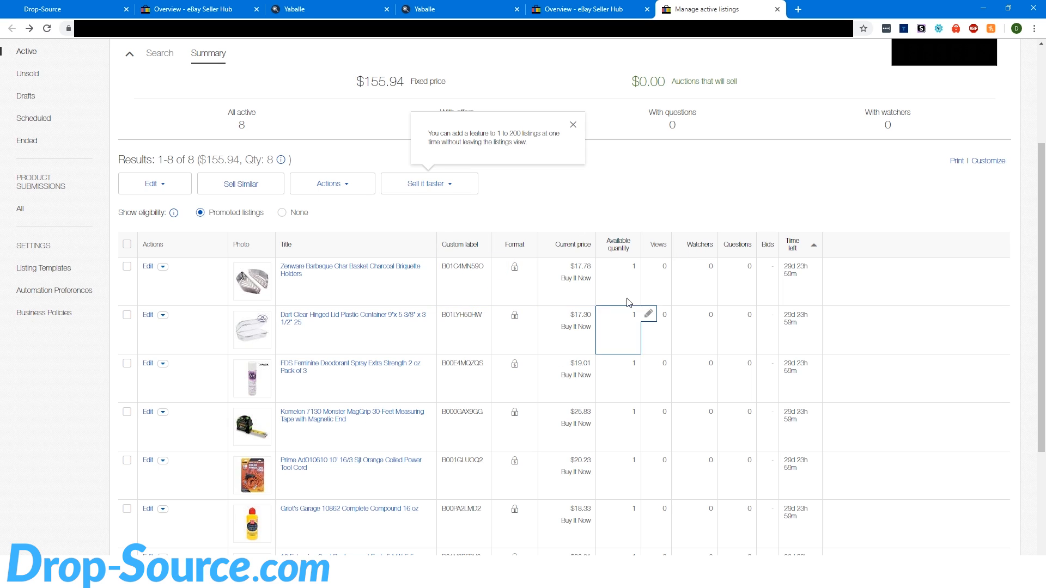
Step: Close the active listings page and examine the promotional offers and monthly limits on the Seller Hub overview
{"action": "left_click", "coordinate": [777, 9]}
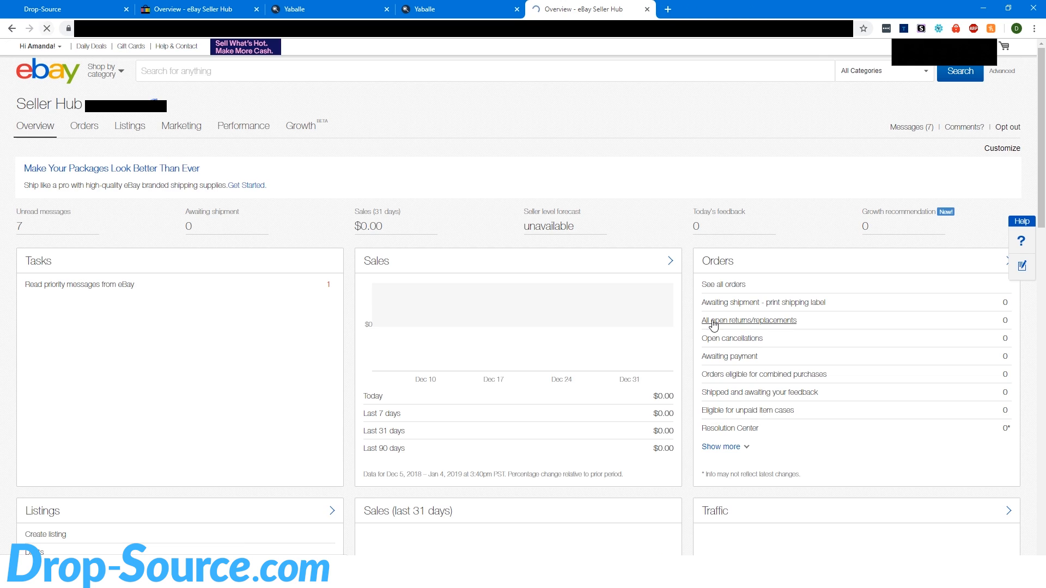
{"action": "scroll", "coordinate": [817, 170], "scroll_direction": "down", "scroll_amount": 10}
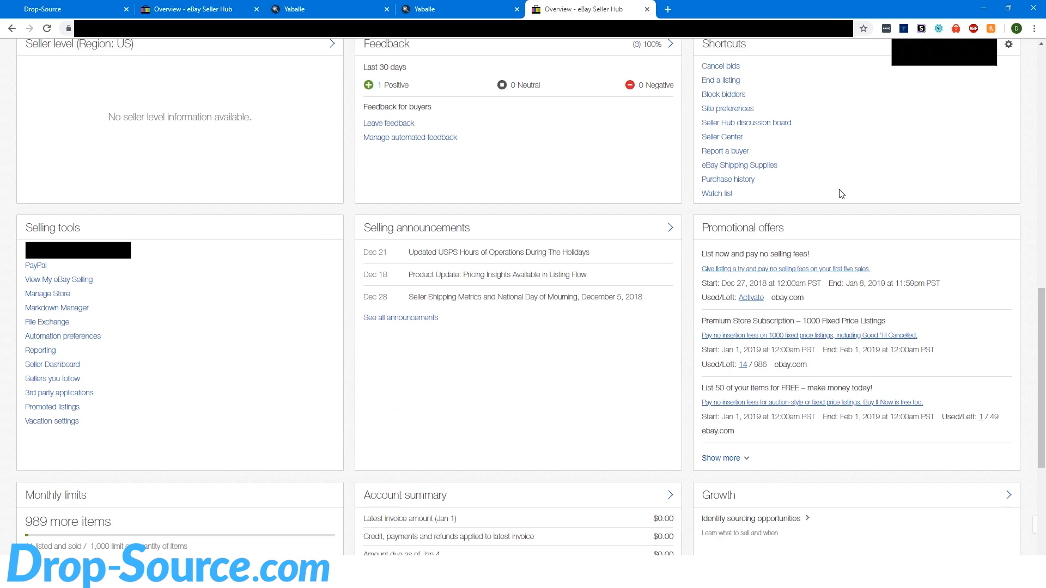
{"action": "scroll", "coordinate": [842, 196], "scroll_direction": "down", "scroll_amount": 5}
{"action": "scroll", "coordinate": [874, 189], "scroll_direction": "up", "scroll_amount": 1}
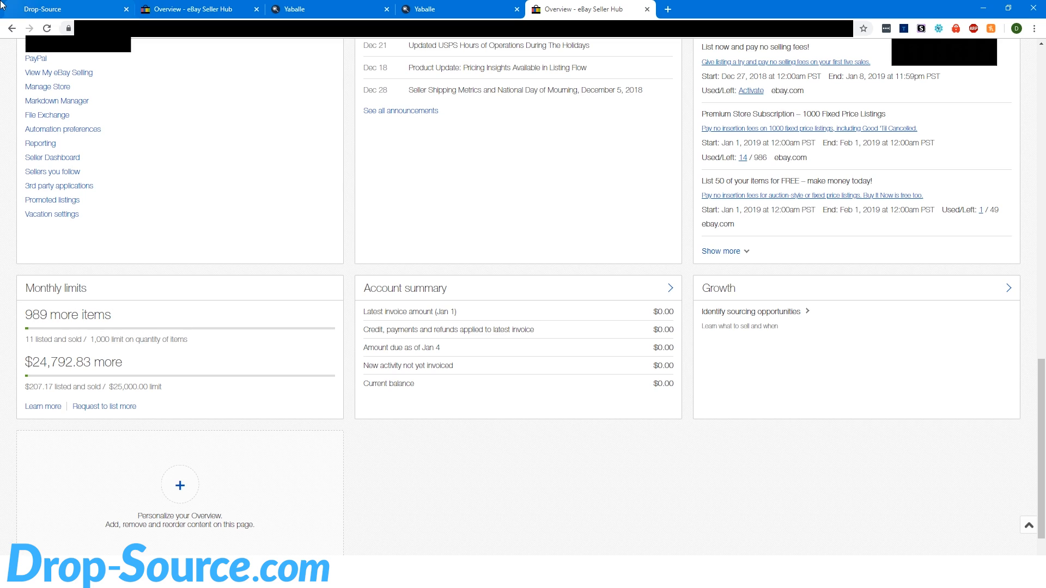
Step: Switch to the Drop-Source site, bring up the 1,000 items.csv workbook in Excel, and close it without saving
{"action": "left_click", "coordinate": [77, 10]}
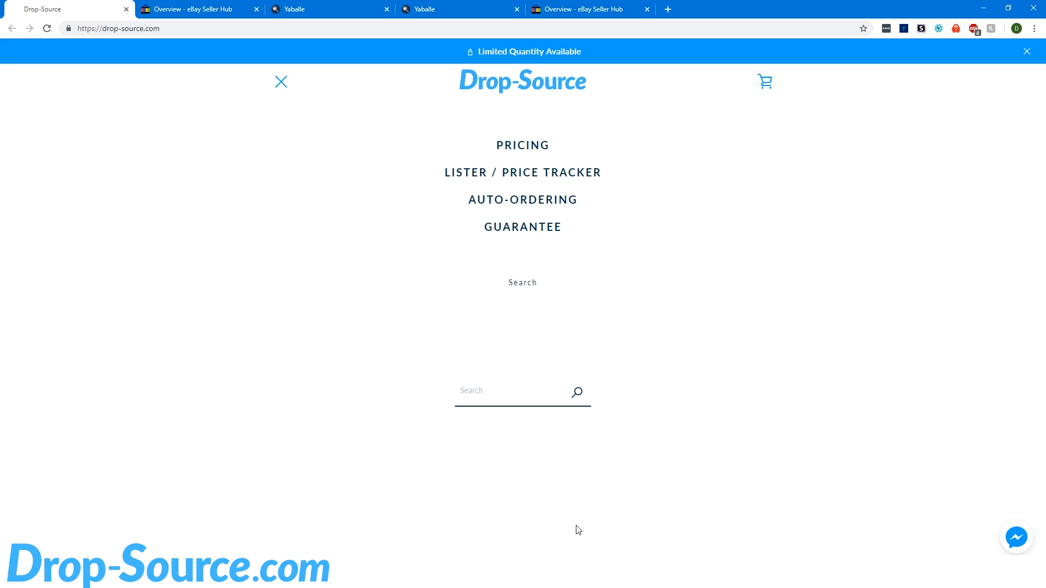
{"action": "mouse_move", "coordinate": [468, 582]}
{"action": "left_click", "coordinate": [467, 521]}
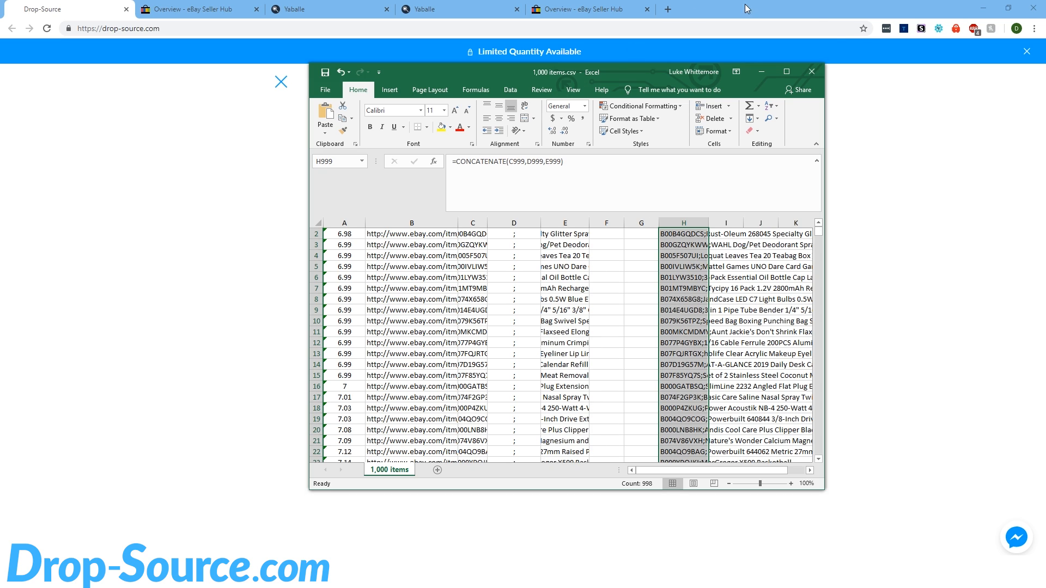
{"action": "left_click", "coordinate": [812, 72]}
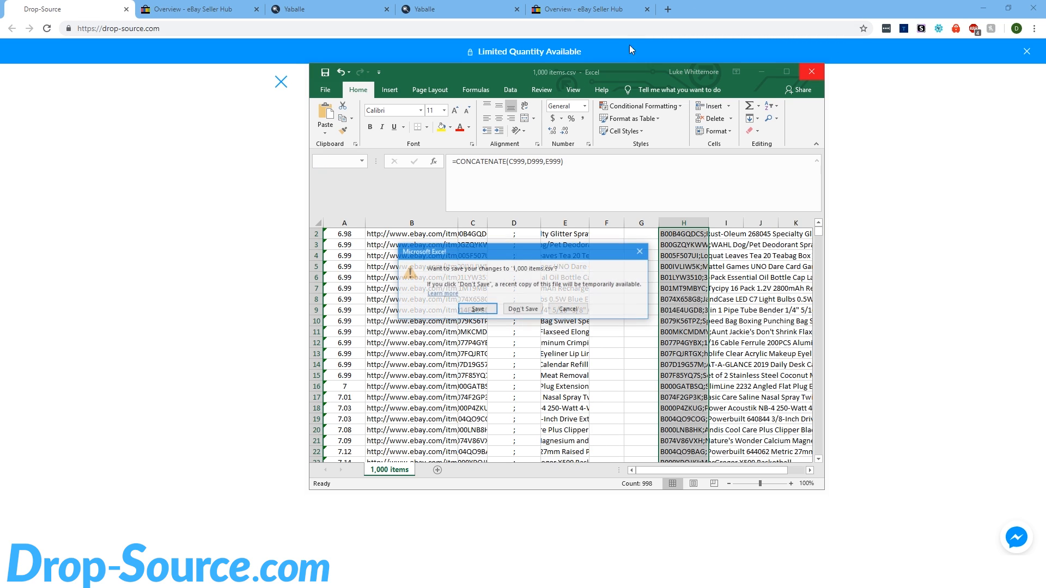
{"action": "left_click", "coordinate": [520, 304]}
Step: Glance at the Seller Hub overview, return to the Drop-Source site, and close its navigation menu
{"action": "left_click", "coordinate": [606, 7]}
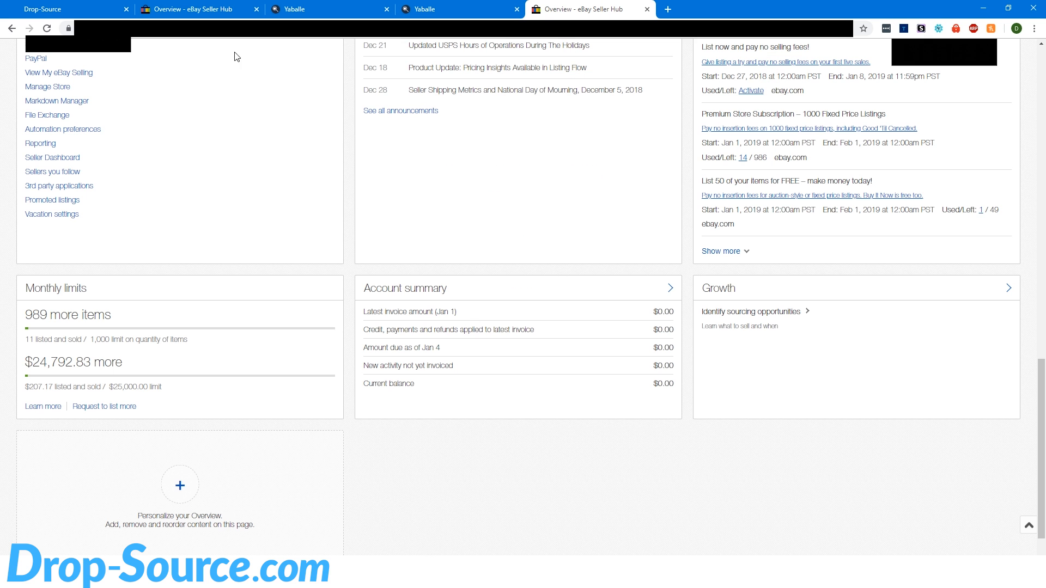
{"action": "left_click", "coordinate": [34, 11]}
{"action": "left_click", "coordinate": [282, 83]}
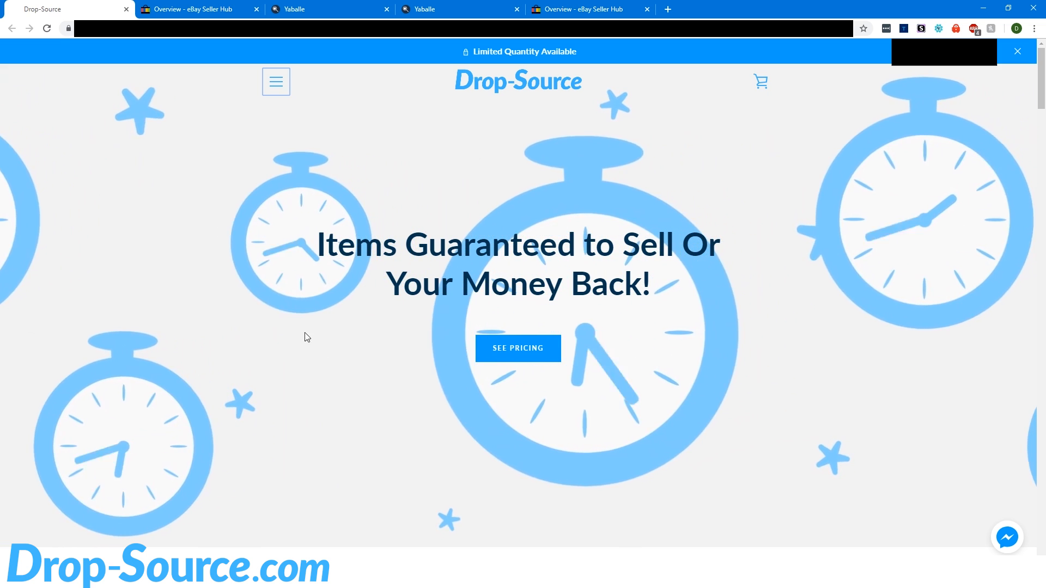
Step: Check the bulk submission message in Yaballe, and refresh the eBay Seller Hub to inspect the remaining monthly item limit
{"action": "left_click", "coordinate": [403, 9]}
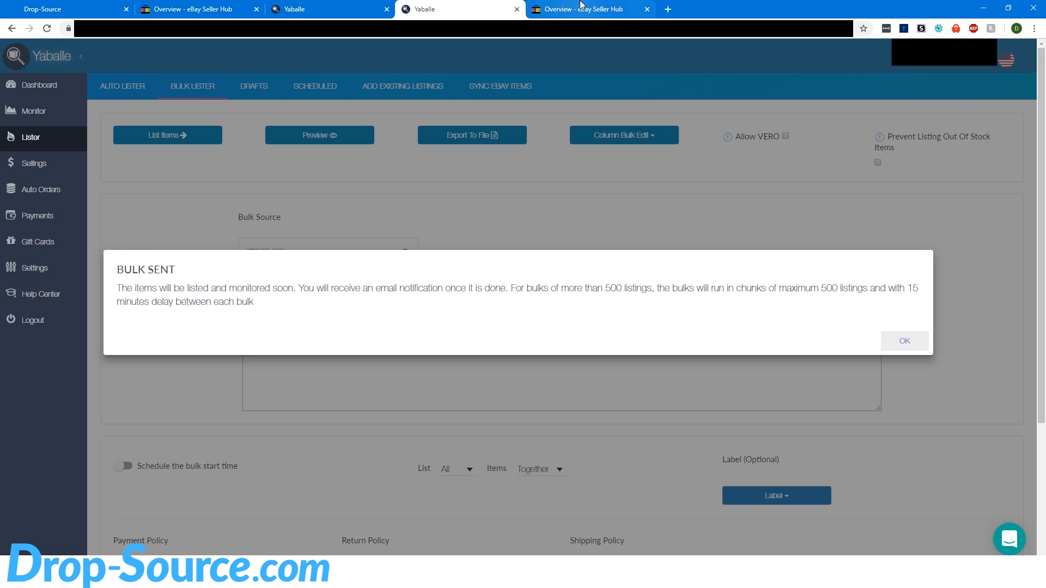
{"action": "left_click", "coordinate": [551, 9]}
{"action": "left_click", "coordinate": [48, 28]}
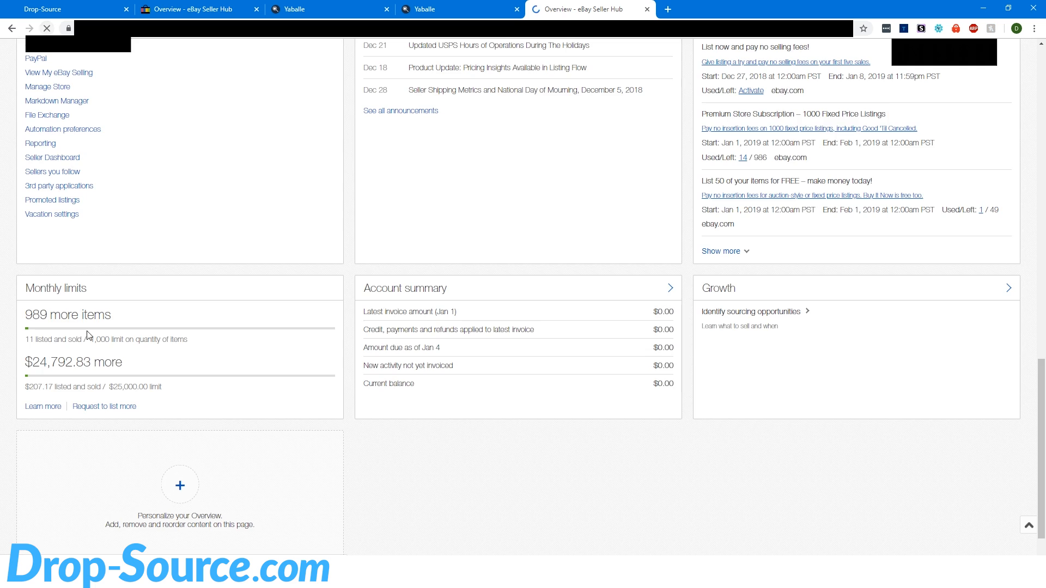
{"action": "left_click_drag", "start_coordinate": [24, 316], "coordinate": [121, 325]}
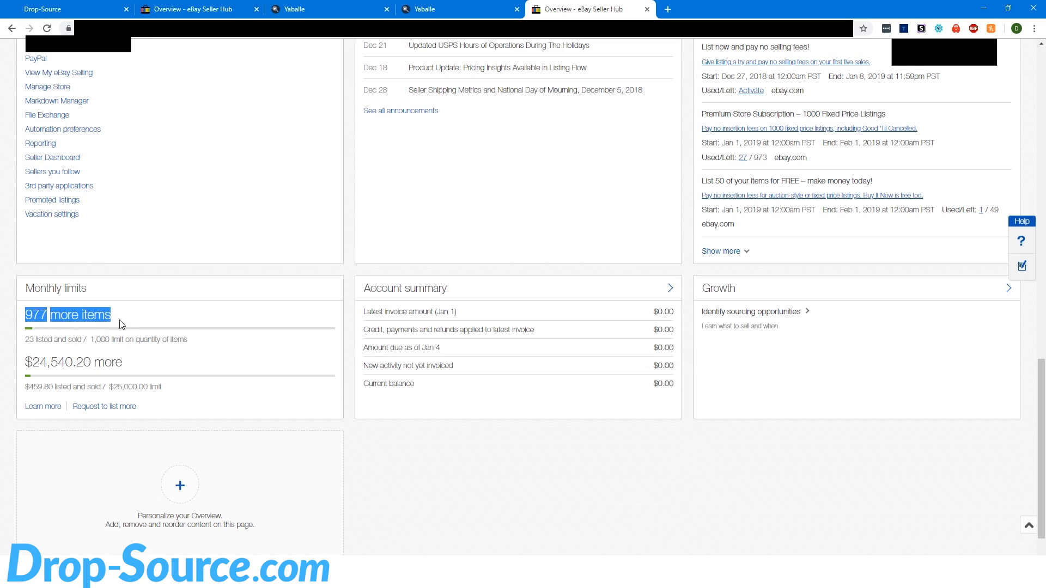
Step: Refresh the eBay Seller Hub overview and check the monthly limits again for newly created listings
{"action": "left_click", "coordinate": [175, 319]}
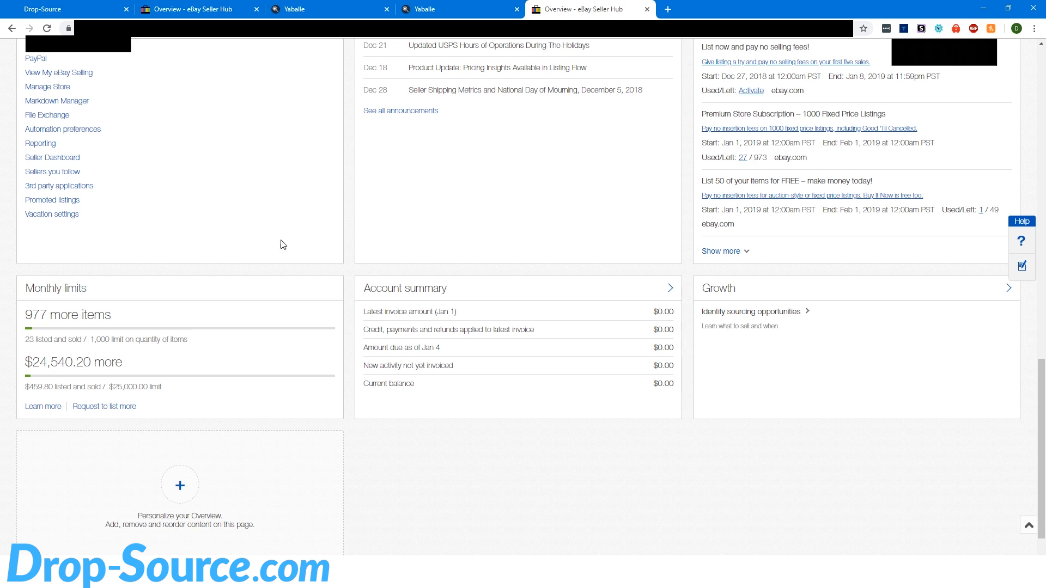
{"action": "left_click", "coordinate": [47, 28]}
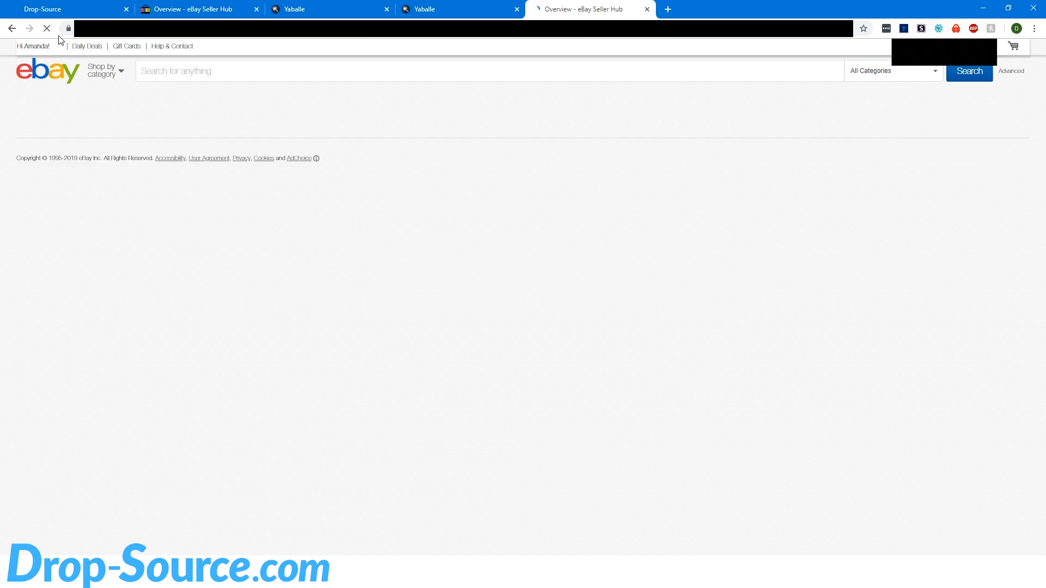
{"action": "left_click", "coordinate": [46, 28]}
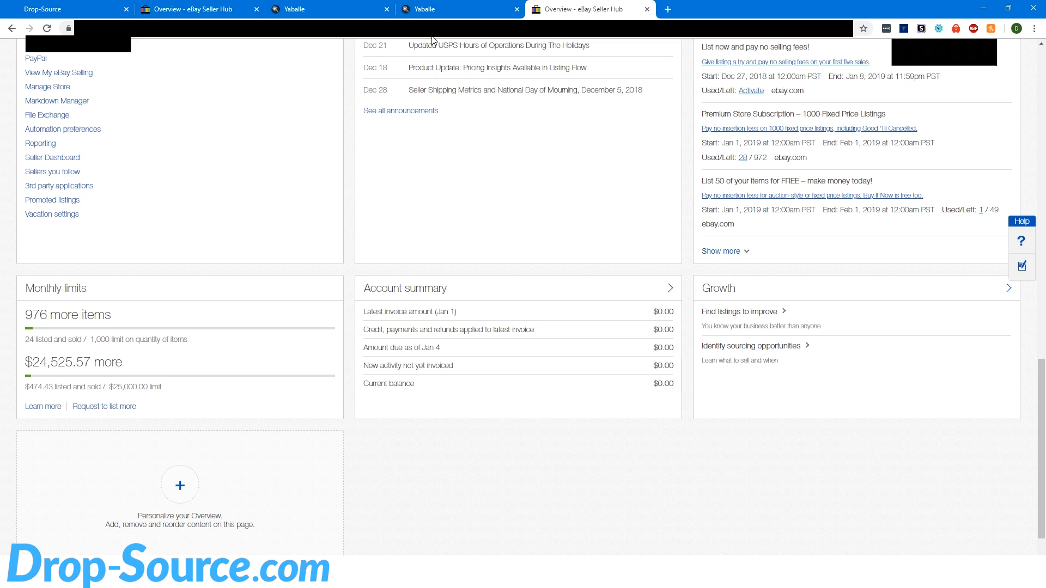
Step: Dismiss the bulk submission message in Yaballe, glance at the eBay Seller Hub, and return to Yaballe's bulk lister
{"action": "left_click", "coordinate": [486, 5]}
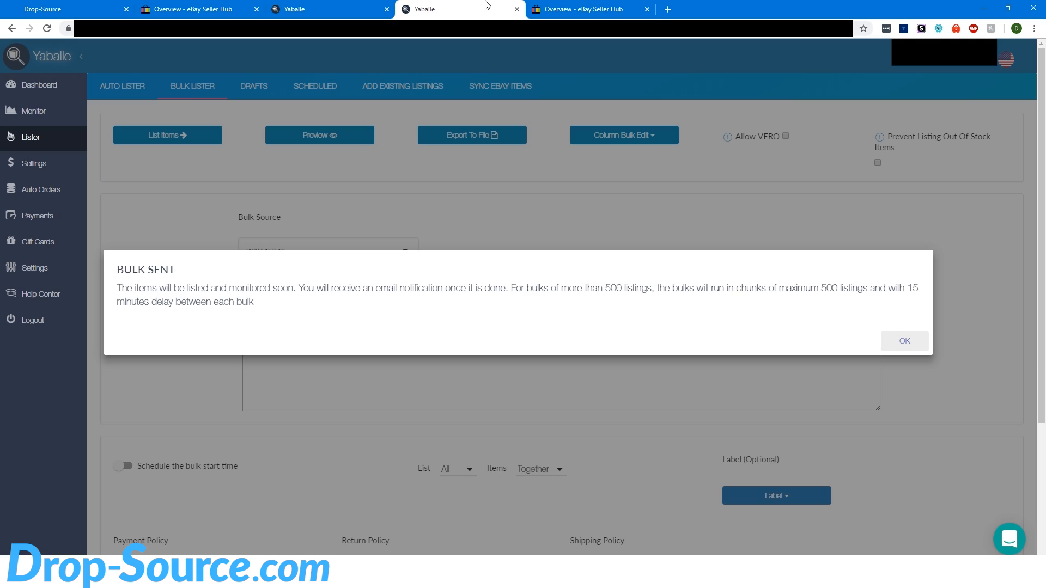
{"action": "left_click", "coordinate": [896, 341]}
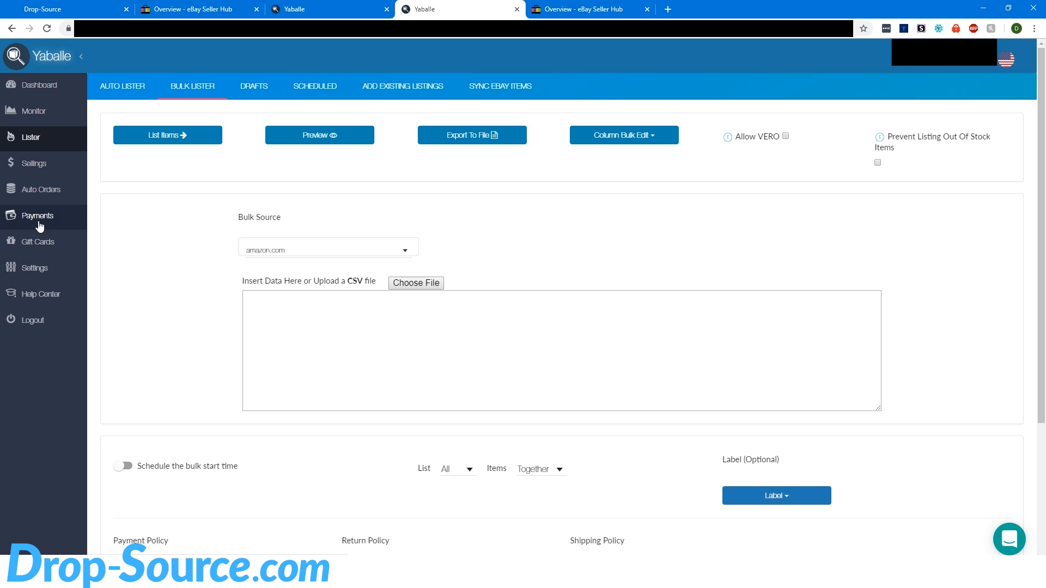
{"action": "left_click", "coordinate": [582, 9]}
{"action": "left_click", "coordinate": [485, 9]}
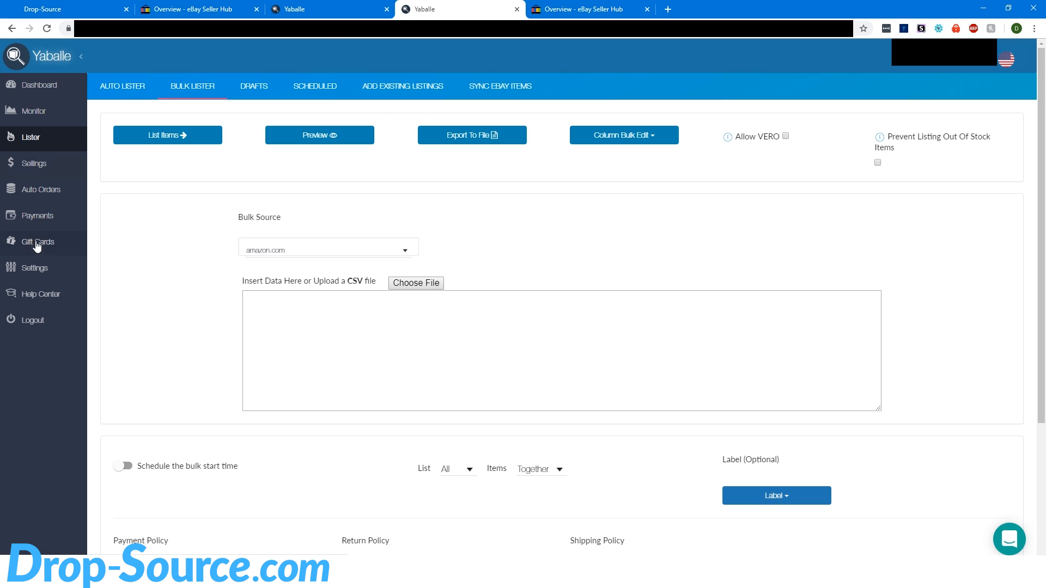
Step: Bring up Yaballe's payment plans and examine the Classic plan's eBay listing allowance and monthly price
{"action": "left_click", "coordinate": [41, 217]}
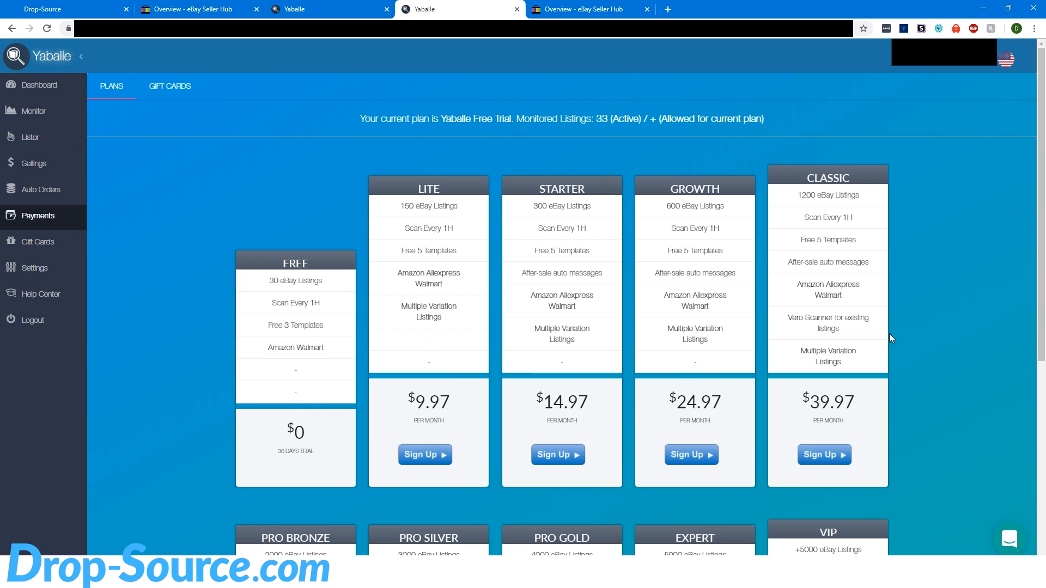
{"action": "left_click_drag", "start_coordinate": [800, 195], "coordinate": [823, 200]}
{"action": "left_click", "coordinate": [871, 200]}
{"action": "mouse_move", "coordinate": [811, 411]}
{"action": "left_mouse_down"}
{"action": "mouse_move", "coordinate": [848, 420]}
{"action": "mouse_move", "coordinate": [862, 399]}
{"action": "mouse_move", "coordinate": [822, 394]}
{"action": "left_mouse_up"}
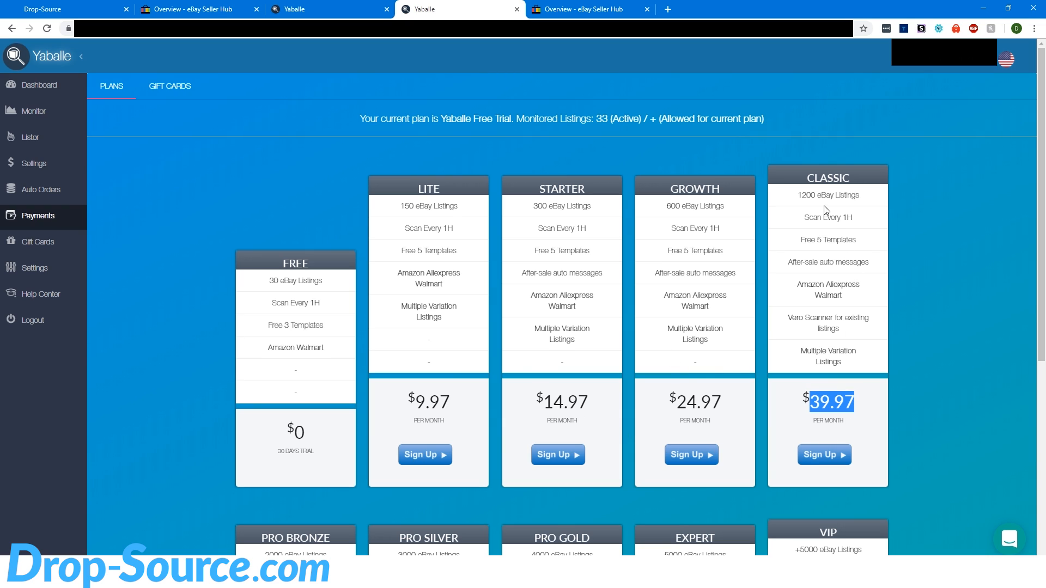
{"action": "left_click", "coordinate": [624, 139]}
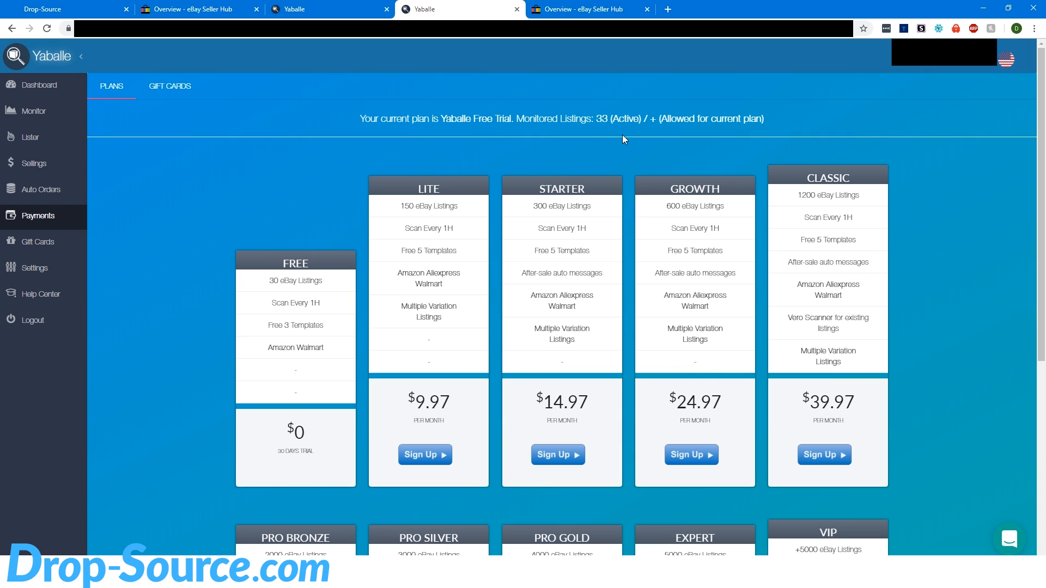